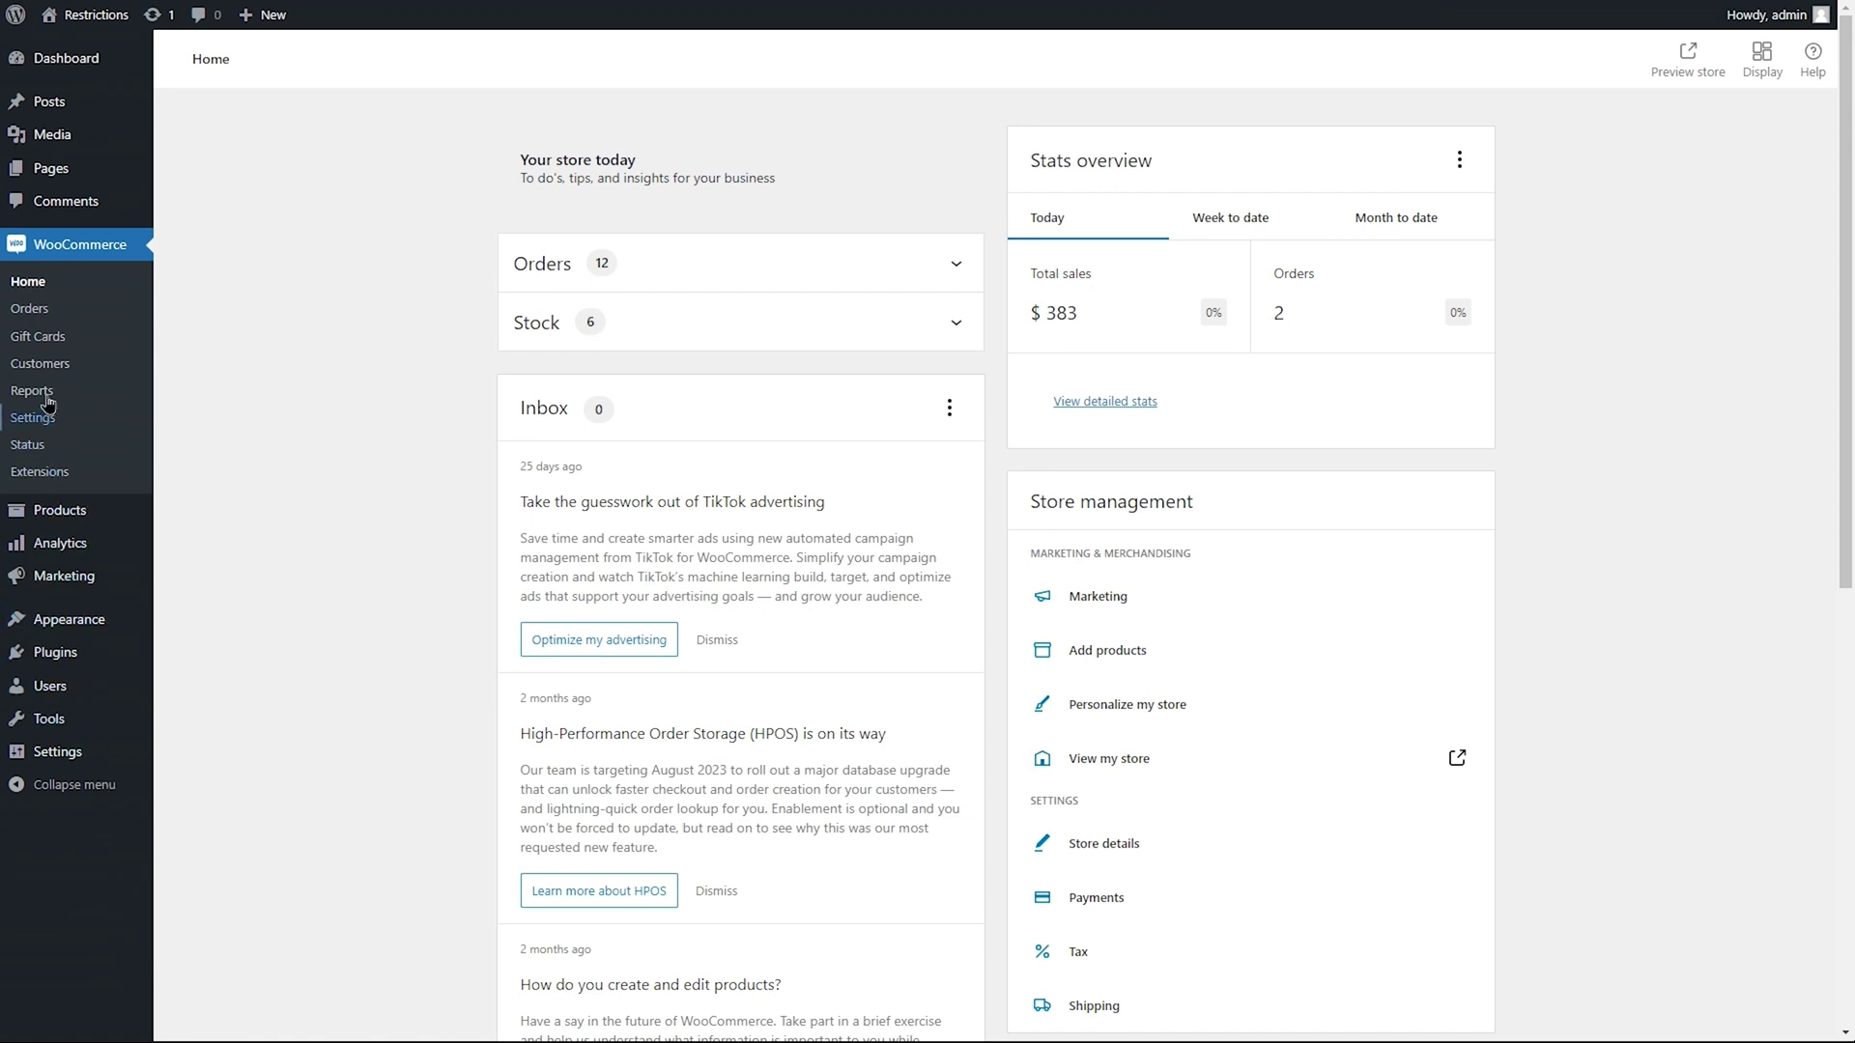
# Step: Go to WooCommerce Gift Cards and switch to the Gift Card Gallery page
pyautogui.click(44, 345)
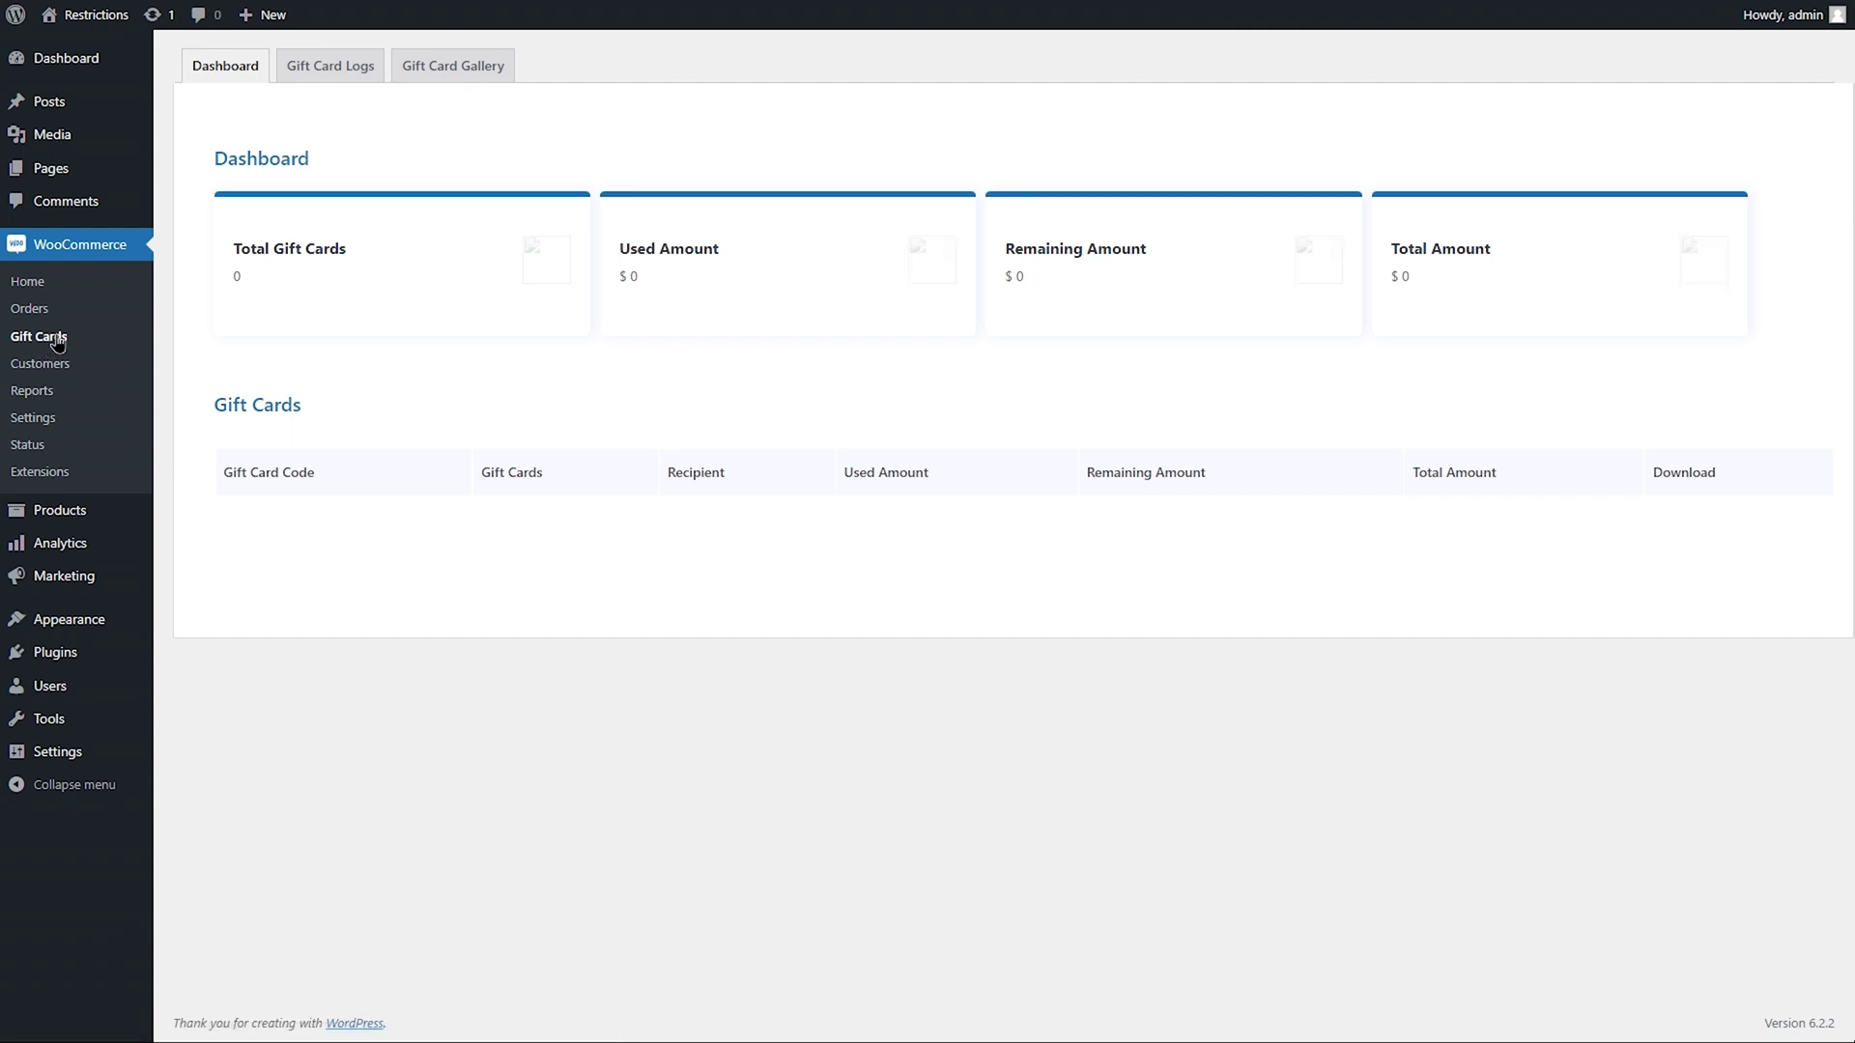
pyautogui.click(459, 77)
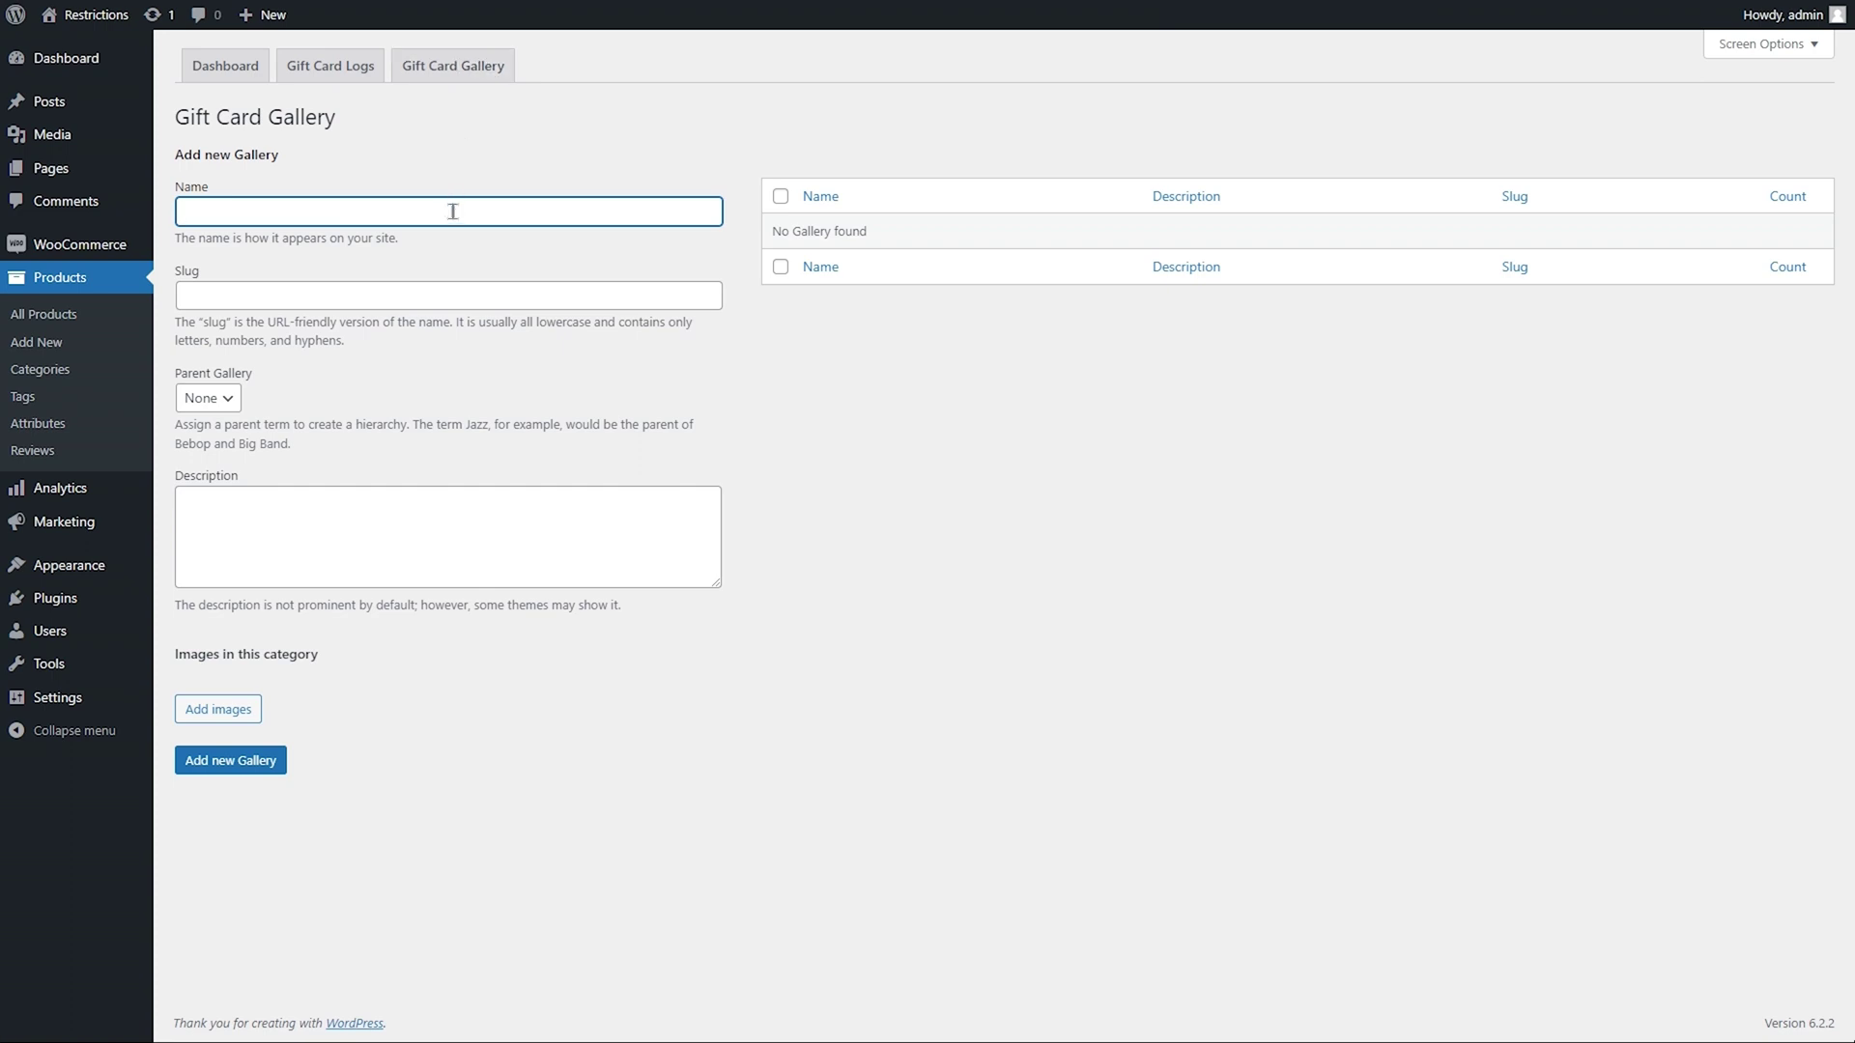
pyautogui.write('Wedding Gift Card')
# Step: Add a Wedding Gift Card gallery with slug, love-and-happiness description and three wedding card images
pyautogui.click(452, 291)
pyautogui.write('wedding-gift-card')
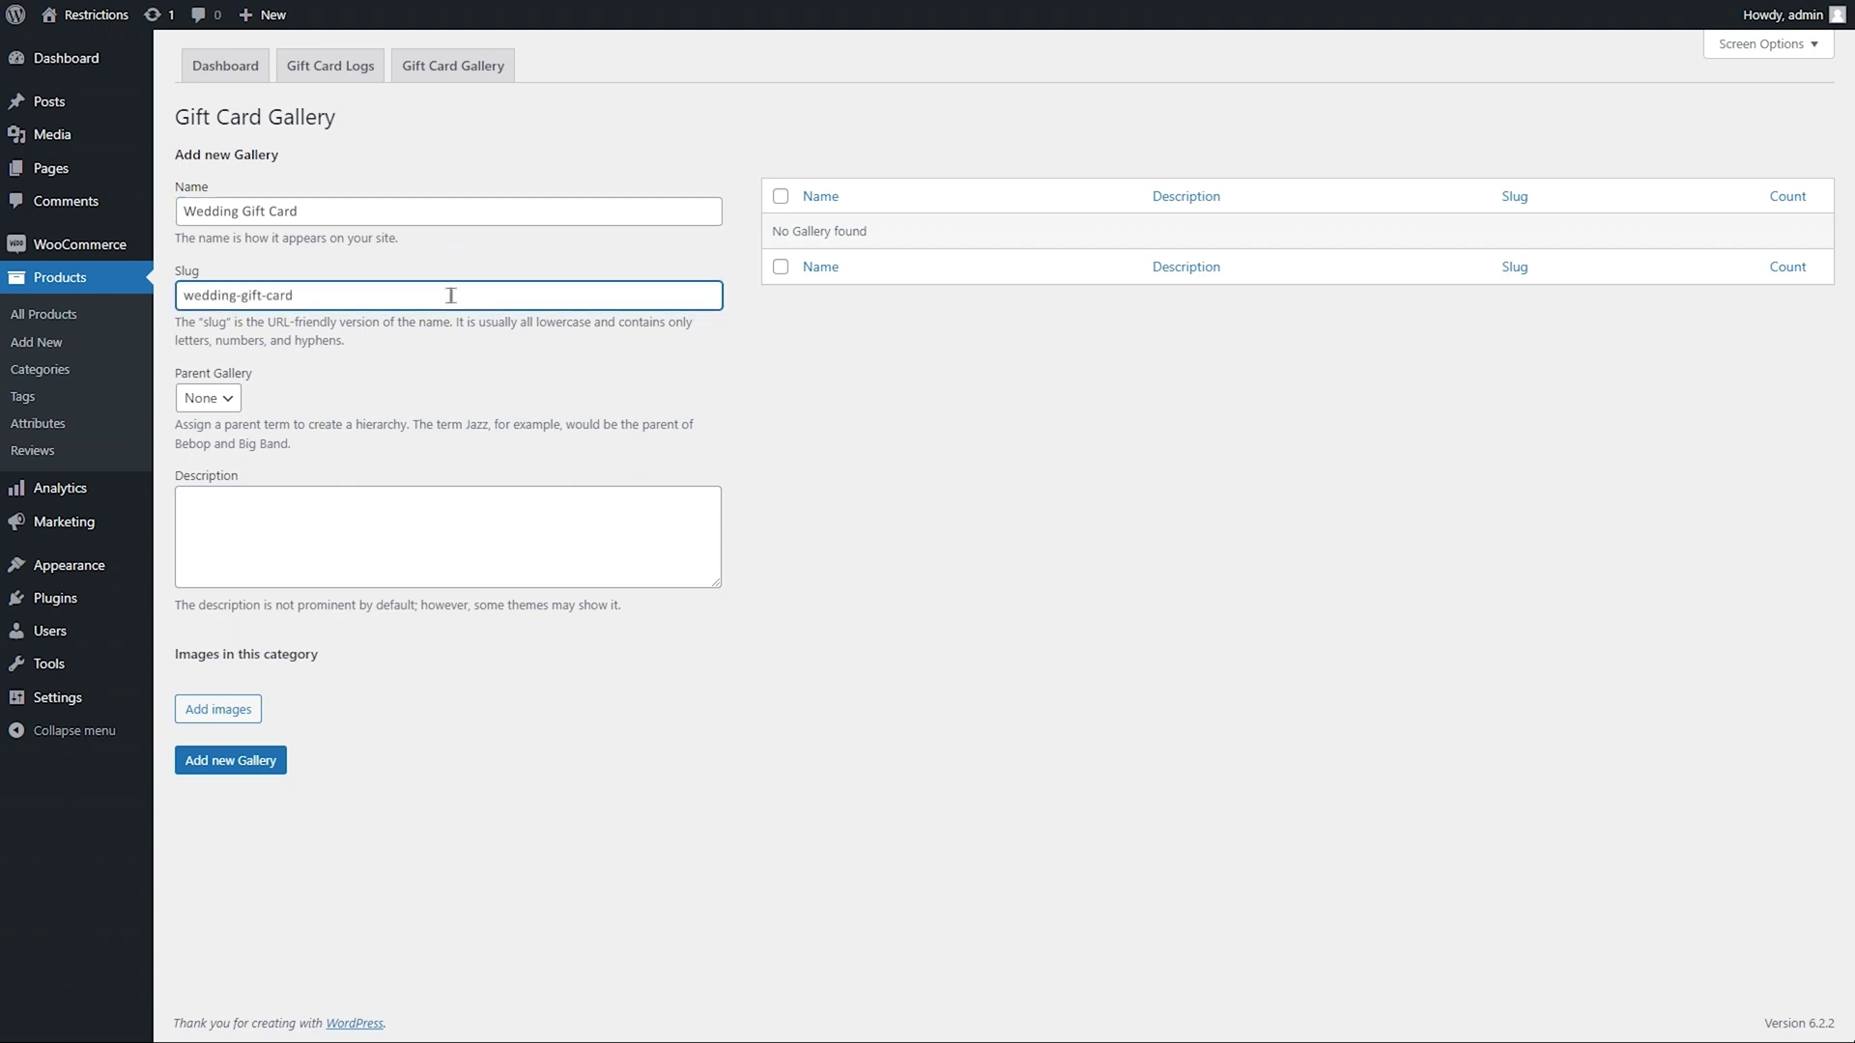
pyautogui.click(500, 503)
pyautogui.write('"Wishing you all of the love and happiness!"')
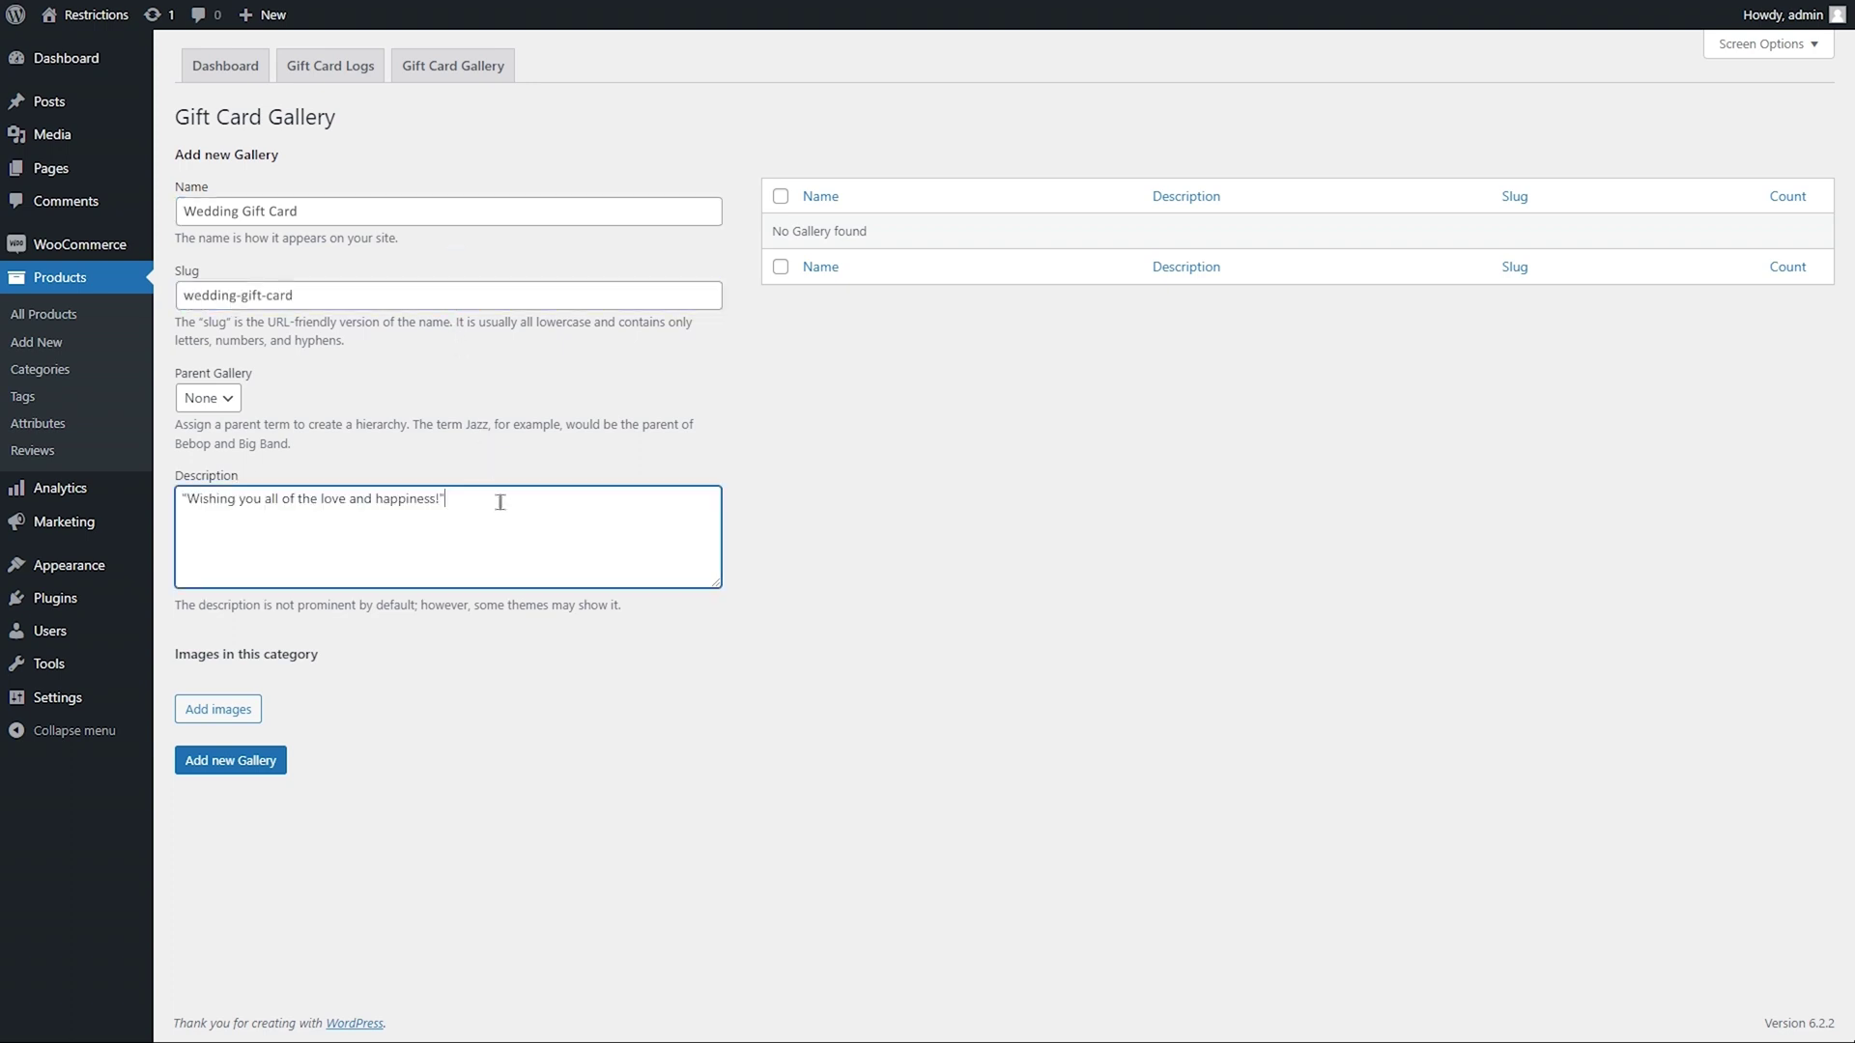
pyautogui.click(233, 715)
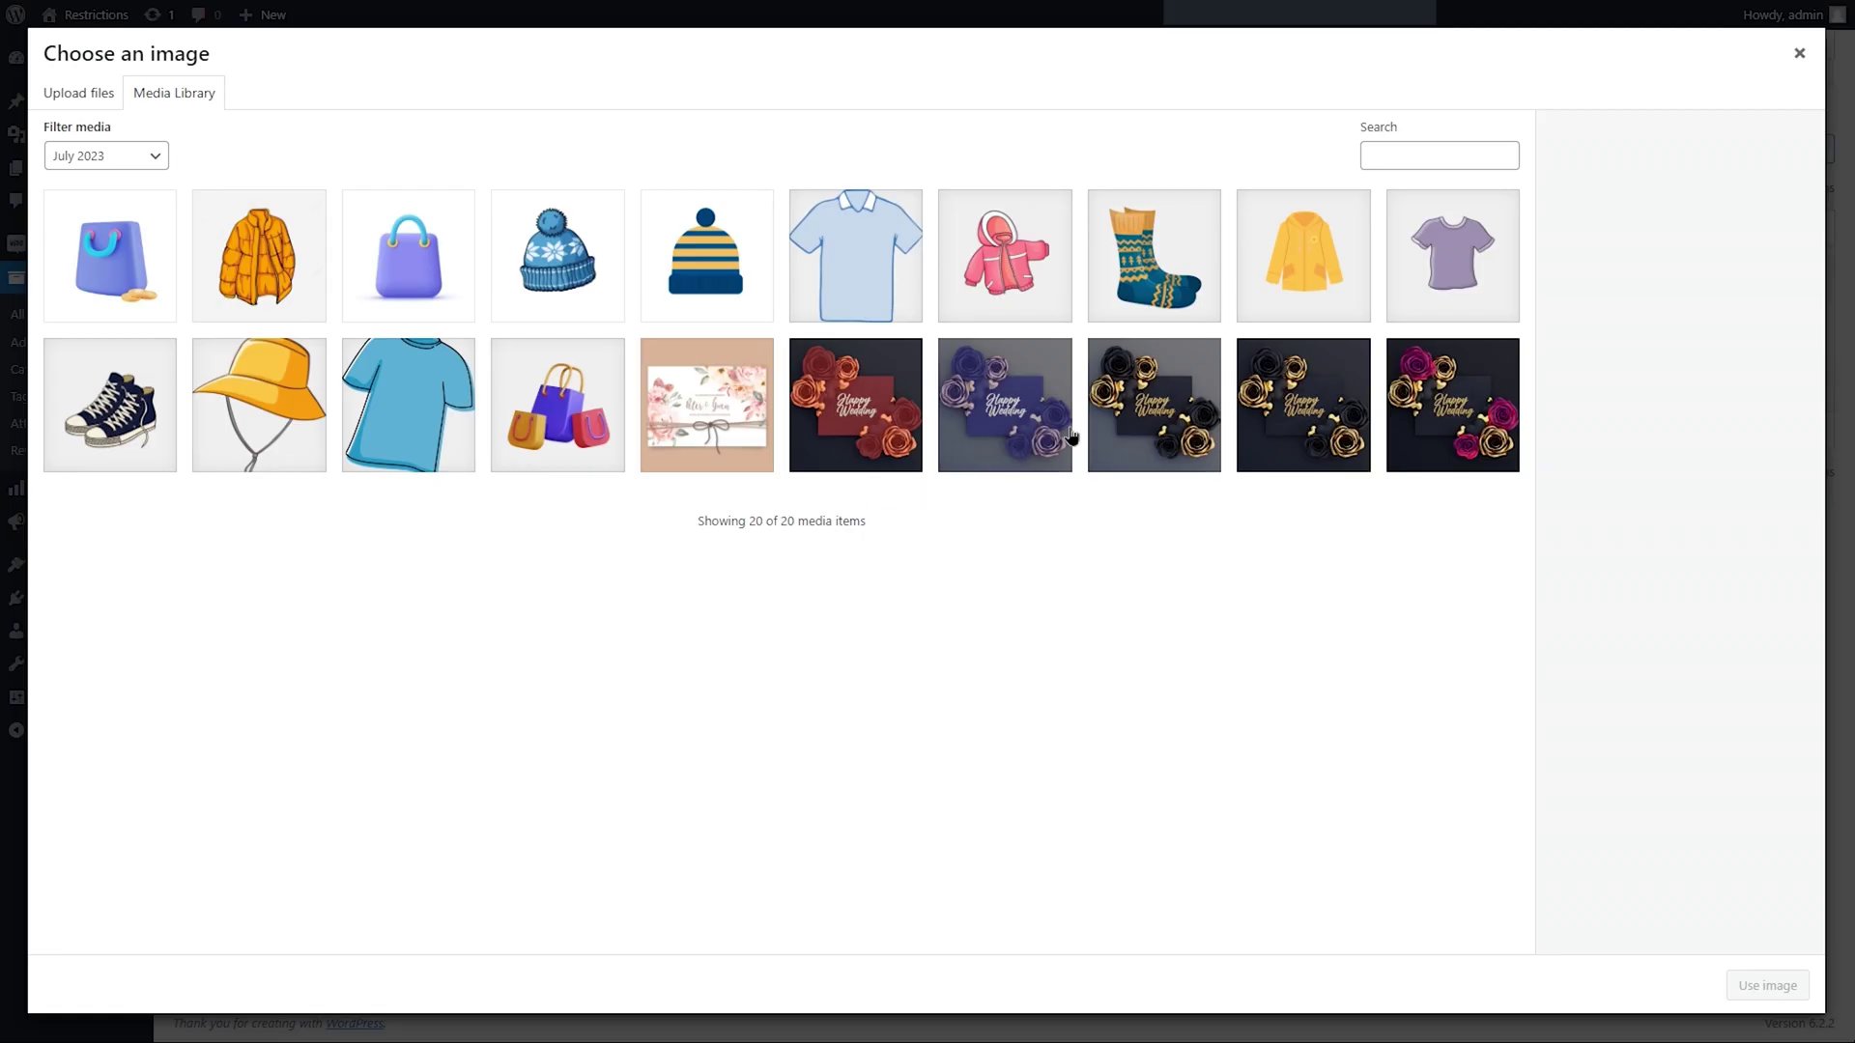
pyautogui.click(1148, 409)
pyautogui.click(1288, 400)
pyautogui.click(1394, 386)
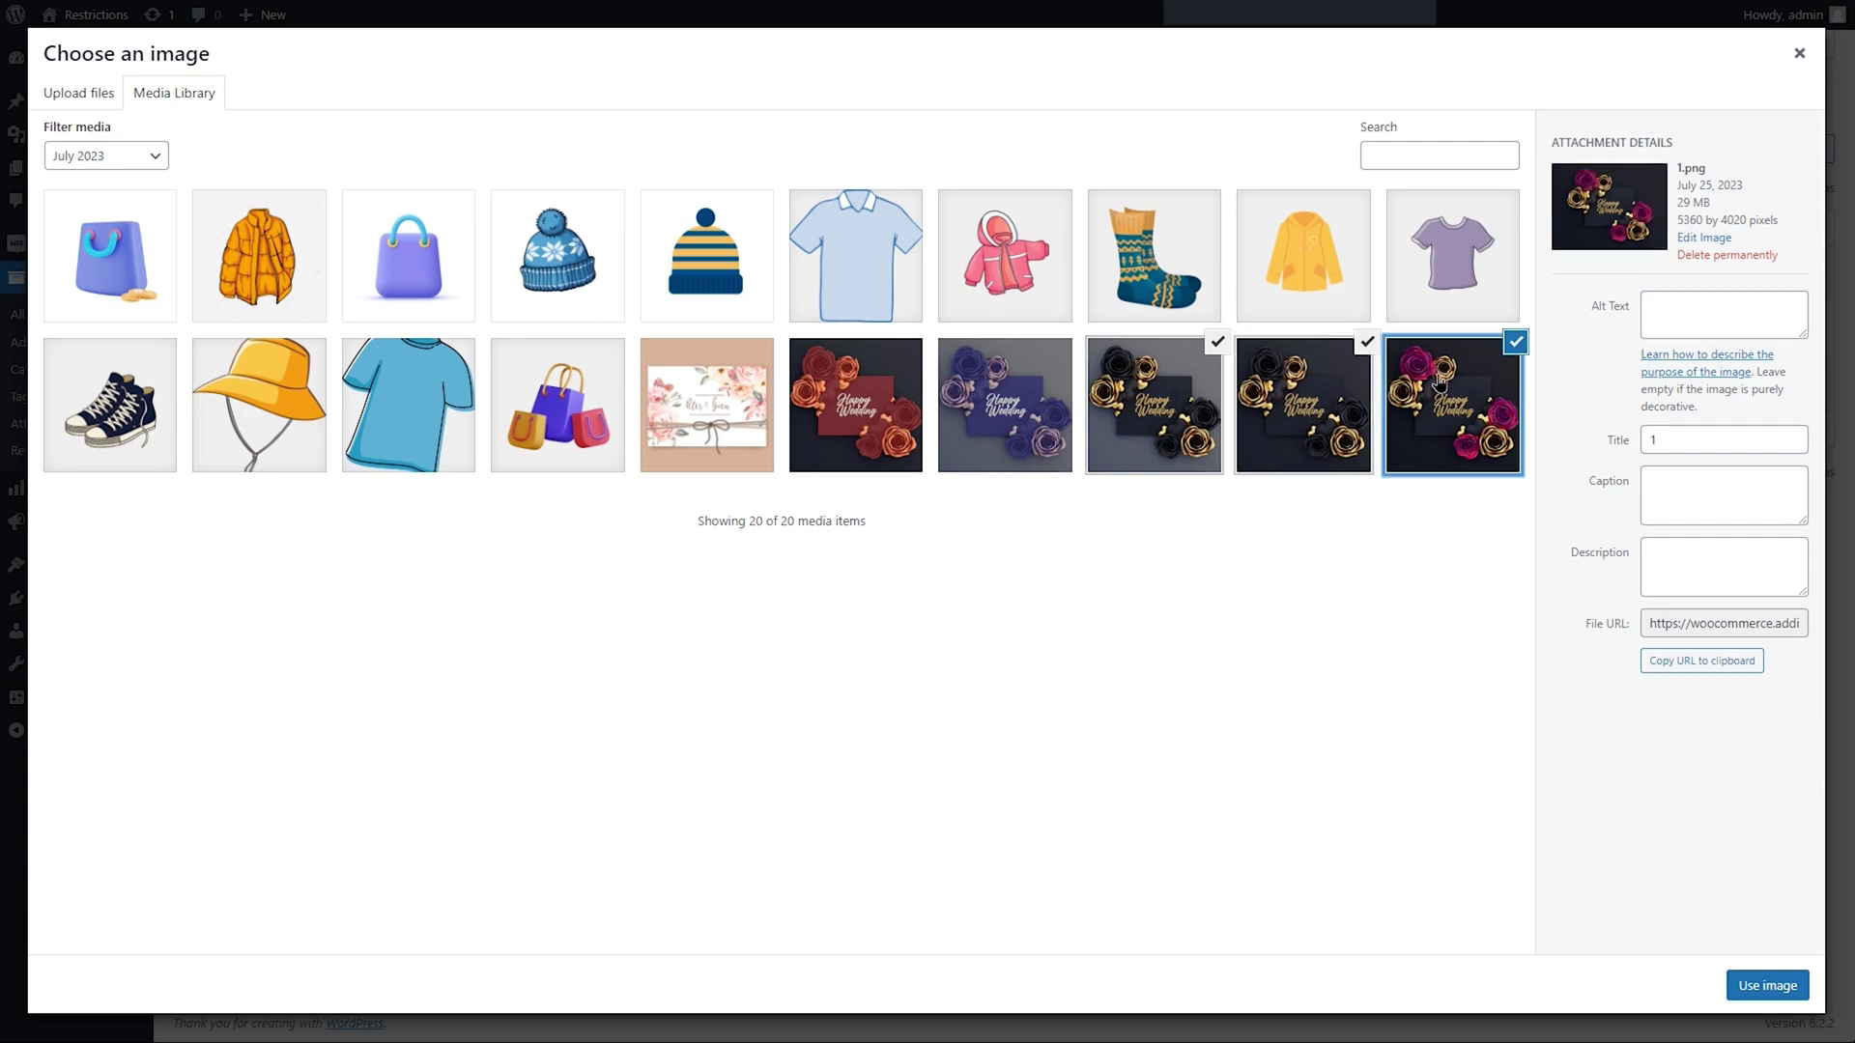
pyautogui.click(1767, 986)
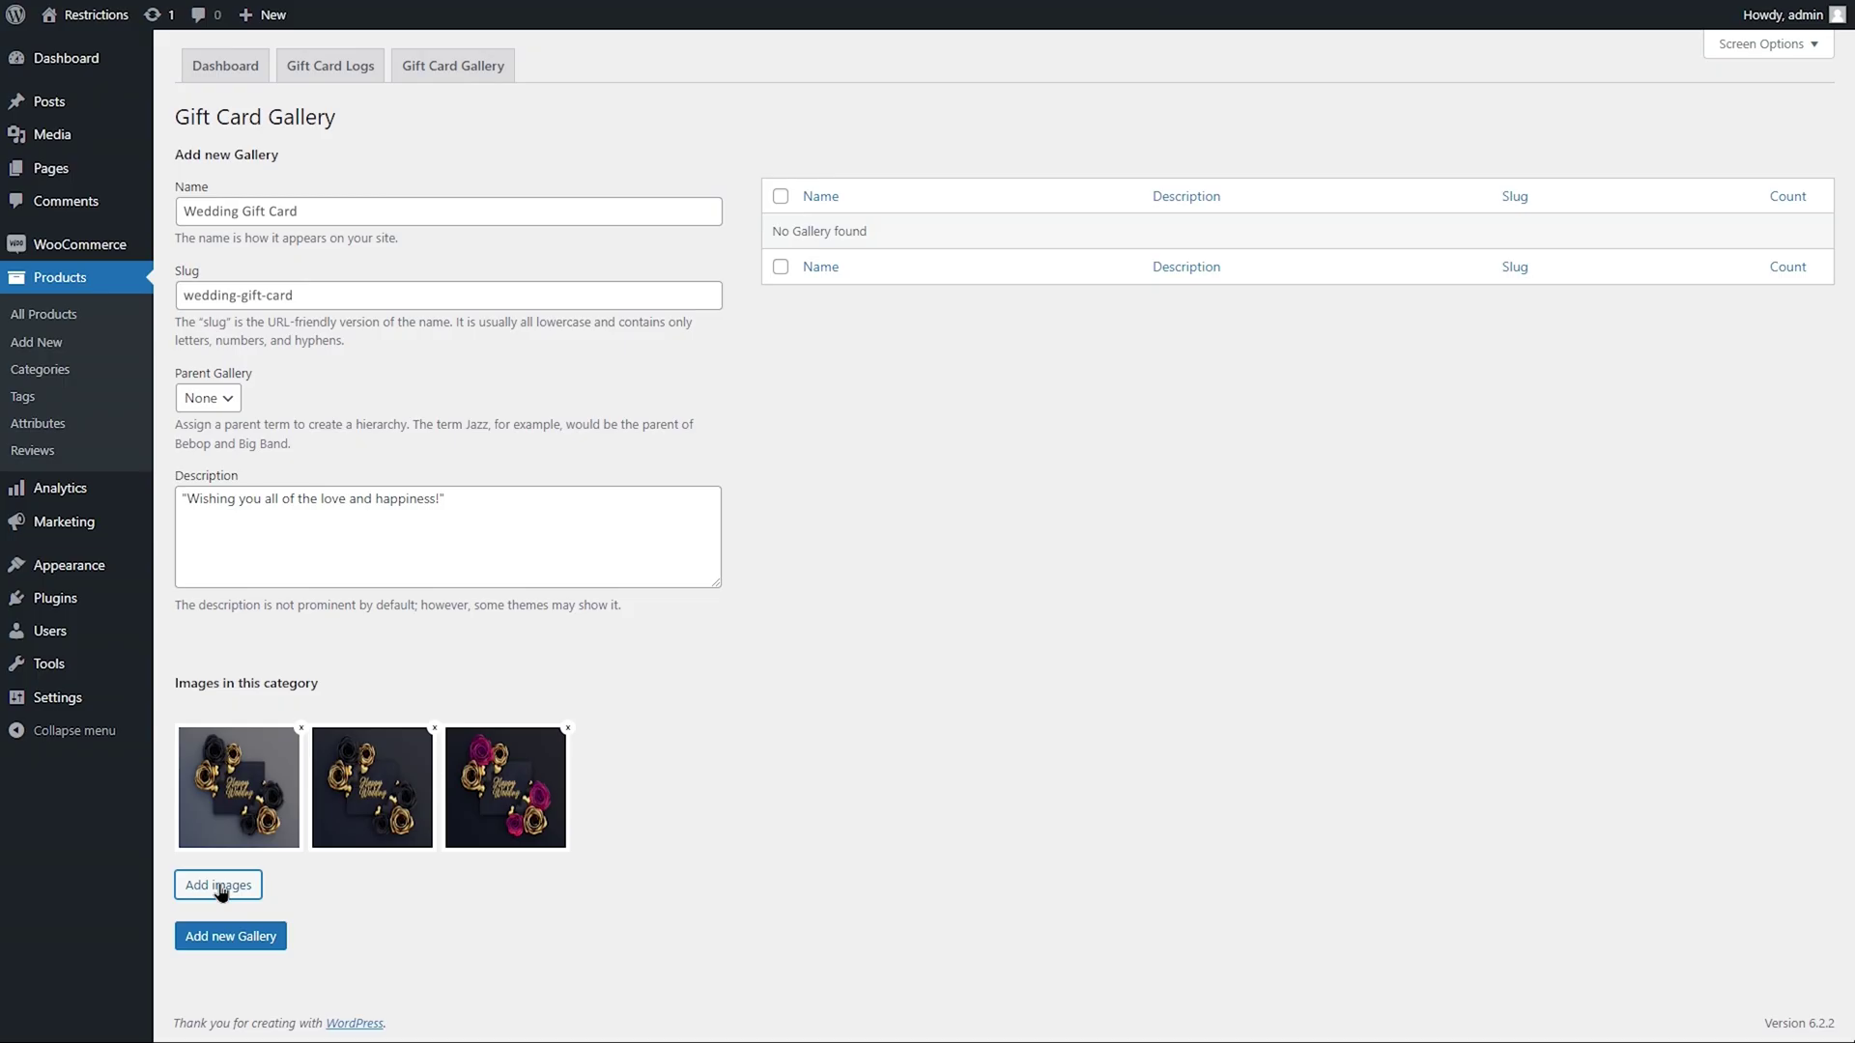
pyautogui.click(241, 940)
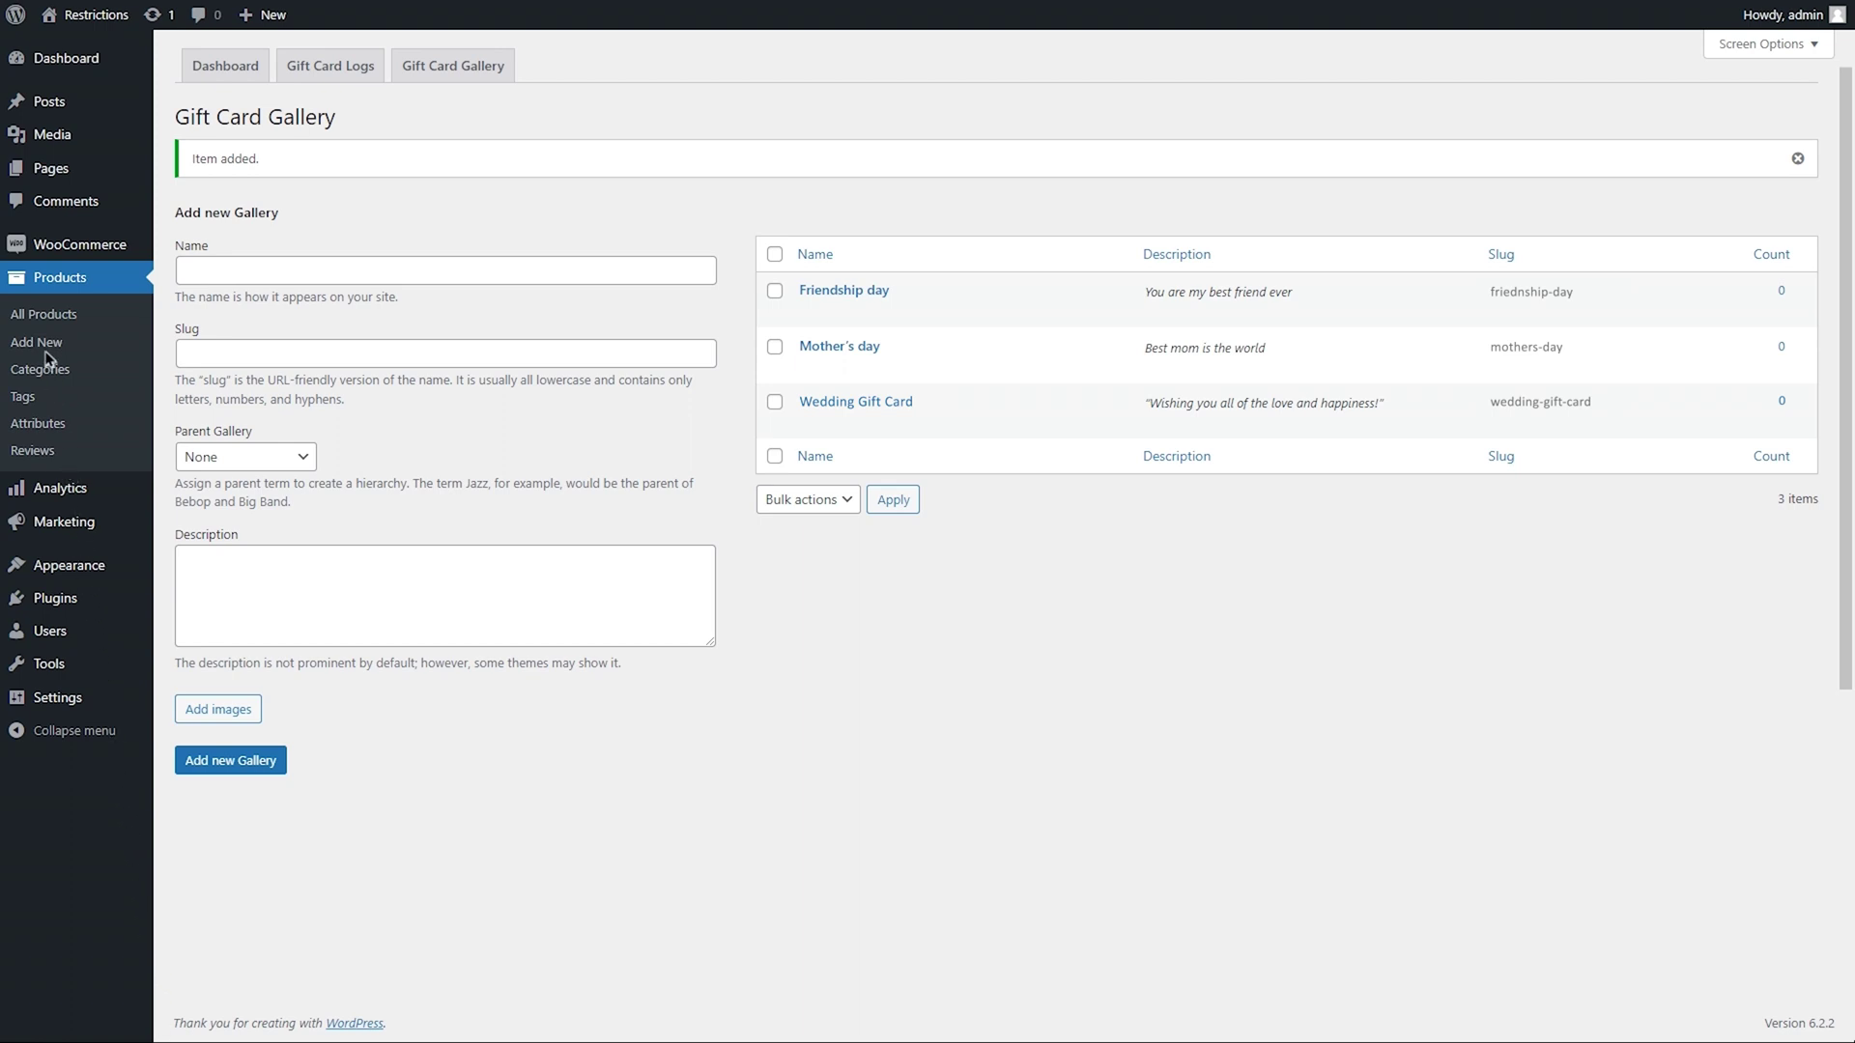
# Step: Create a new product named Wedding Card with the floral 8.png card as product image
pyautogui.click(49, 352)
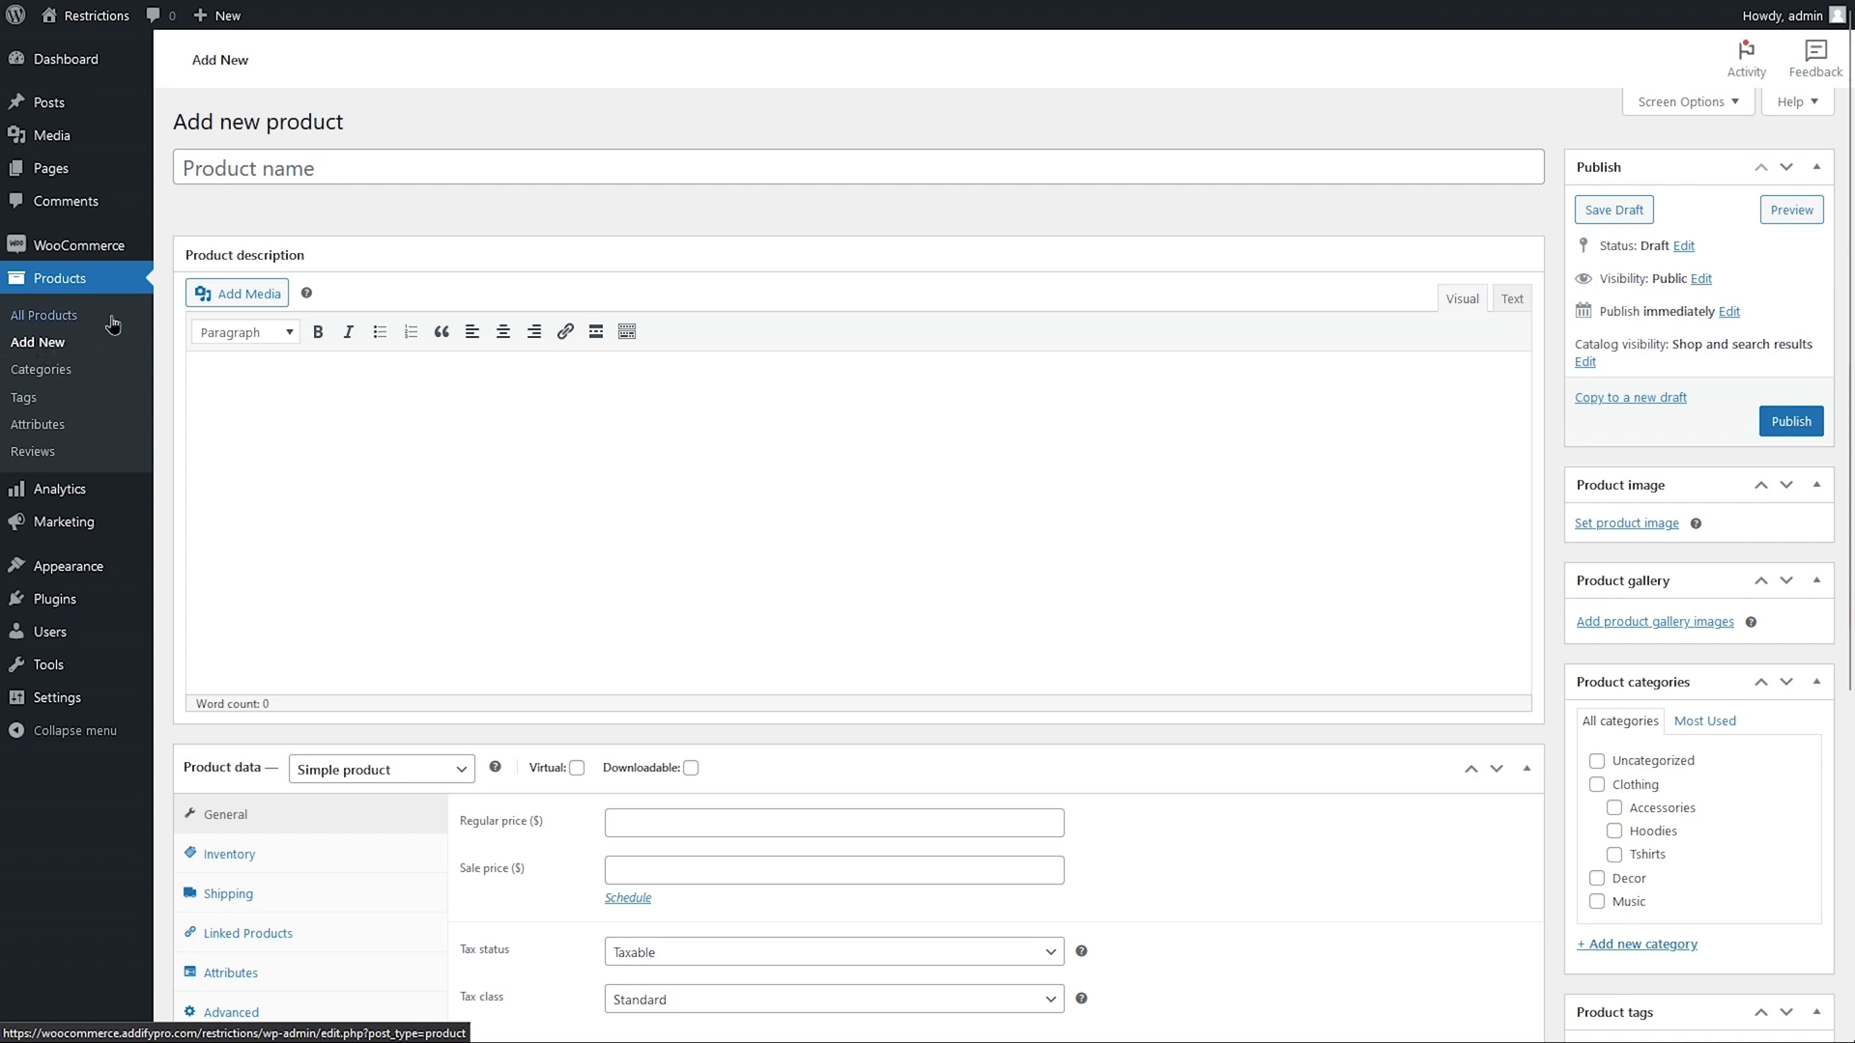
pyautogui.click(437, 166)
pyautogui.write('Wedding Card')
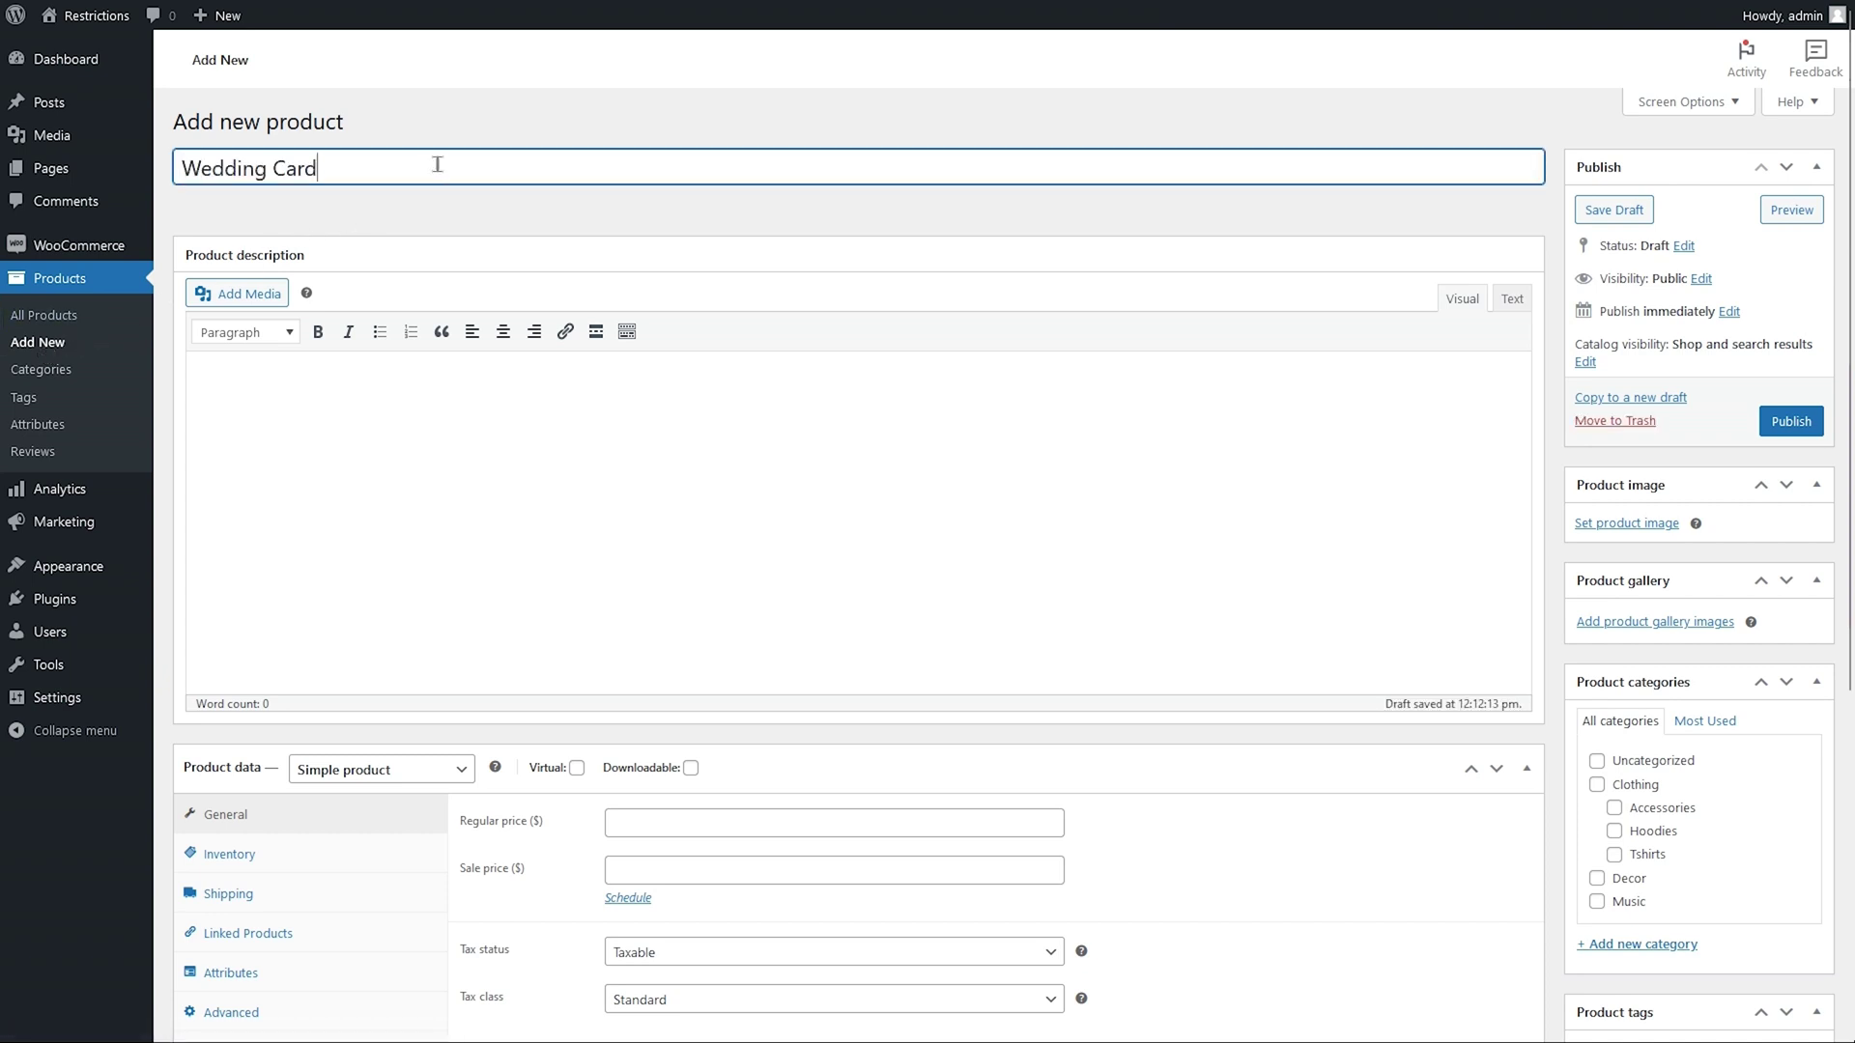
pyautogui.click(1583, 526)
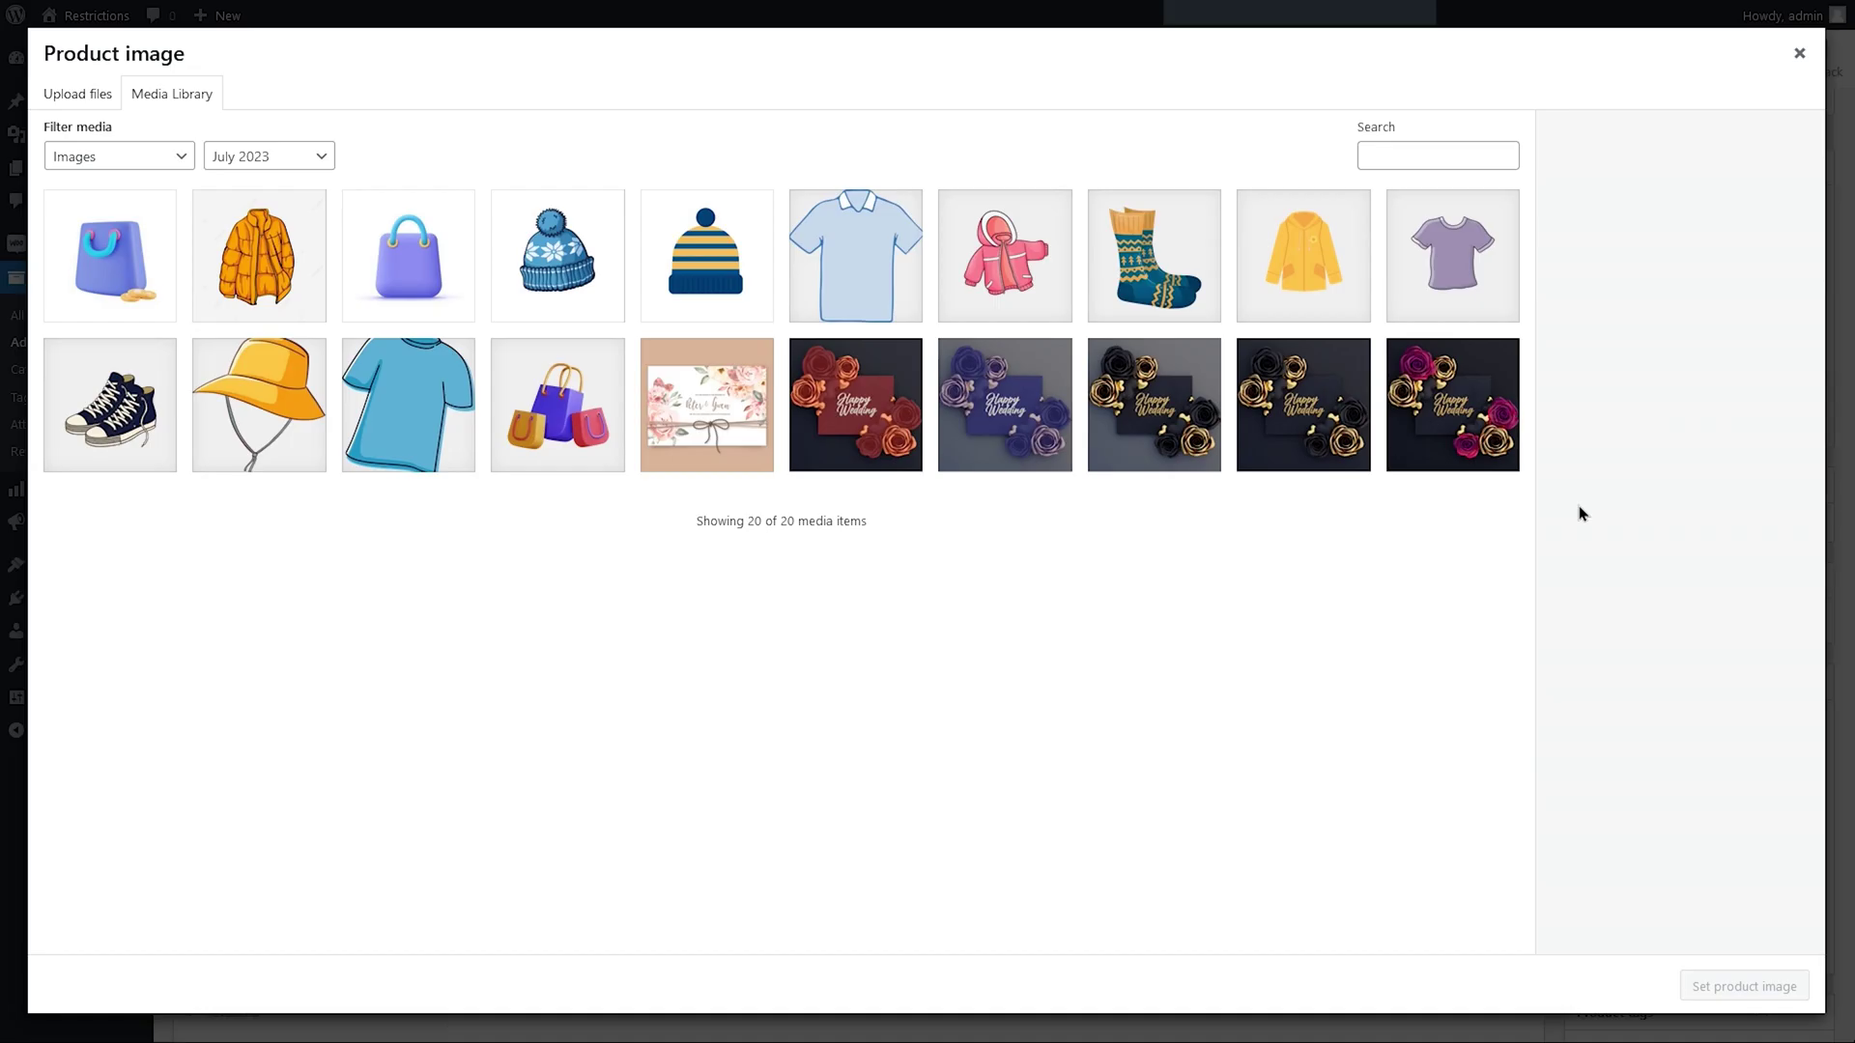
pyautogui.click(742, 409)
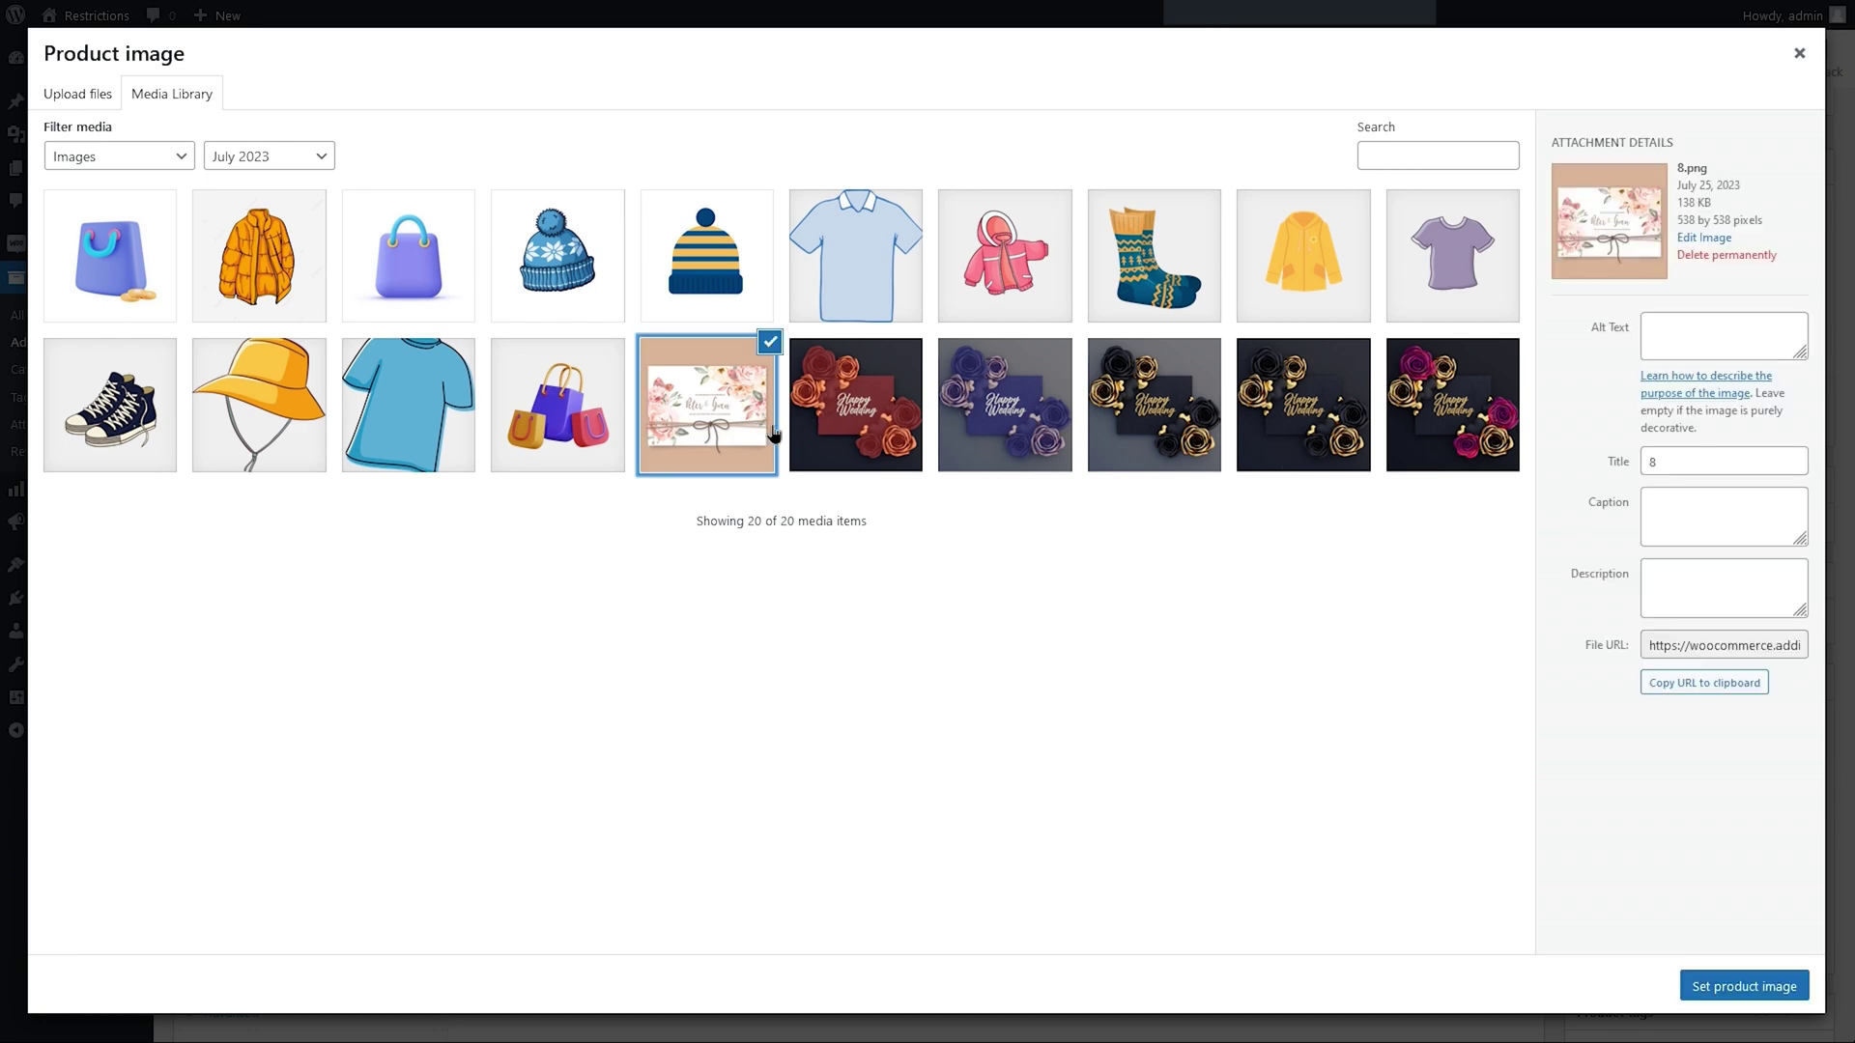
pyautogui.click(1768, 974)
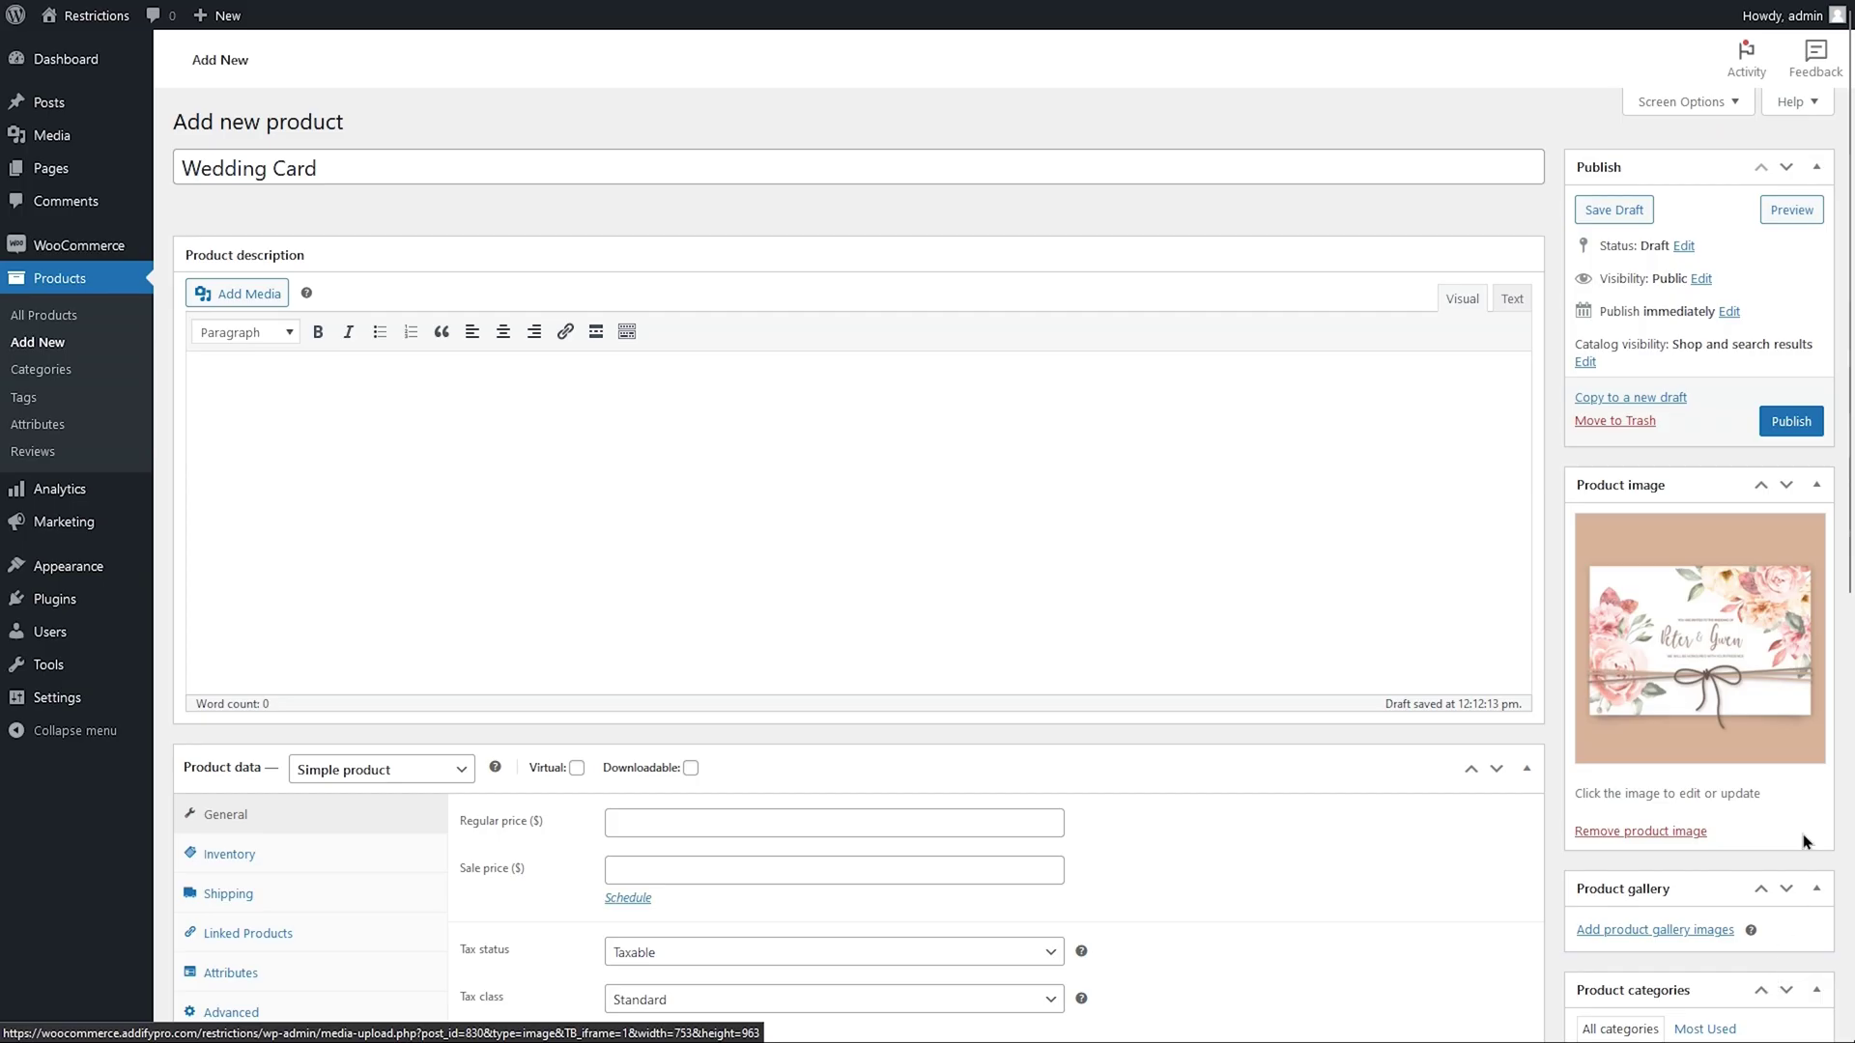
pyautogui.scroll(-5, 1848, 870)
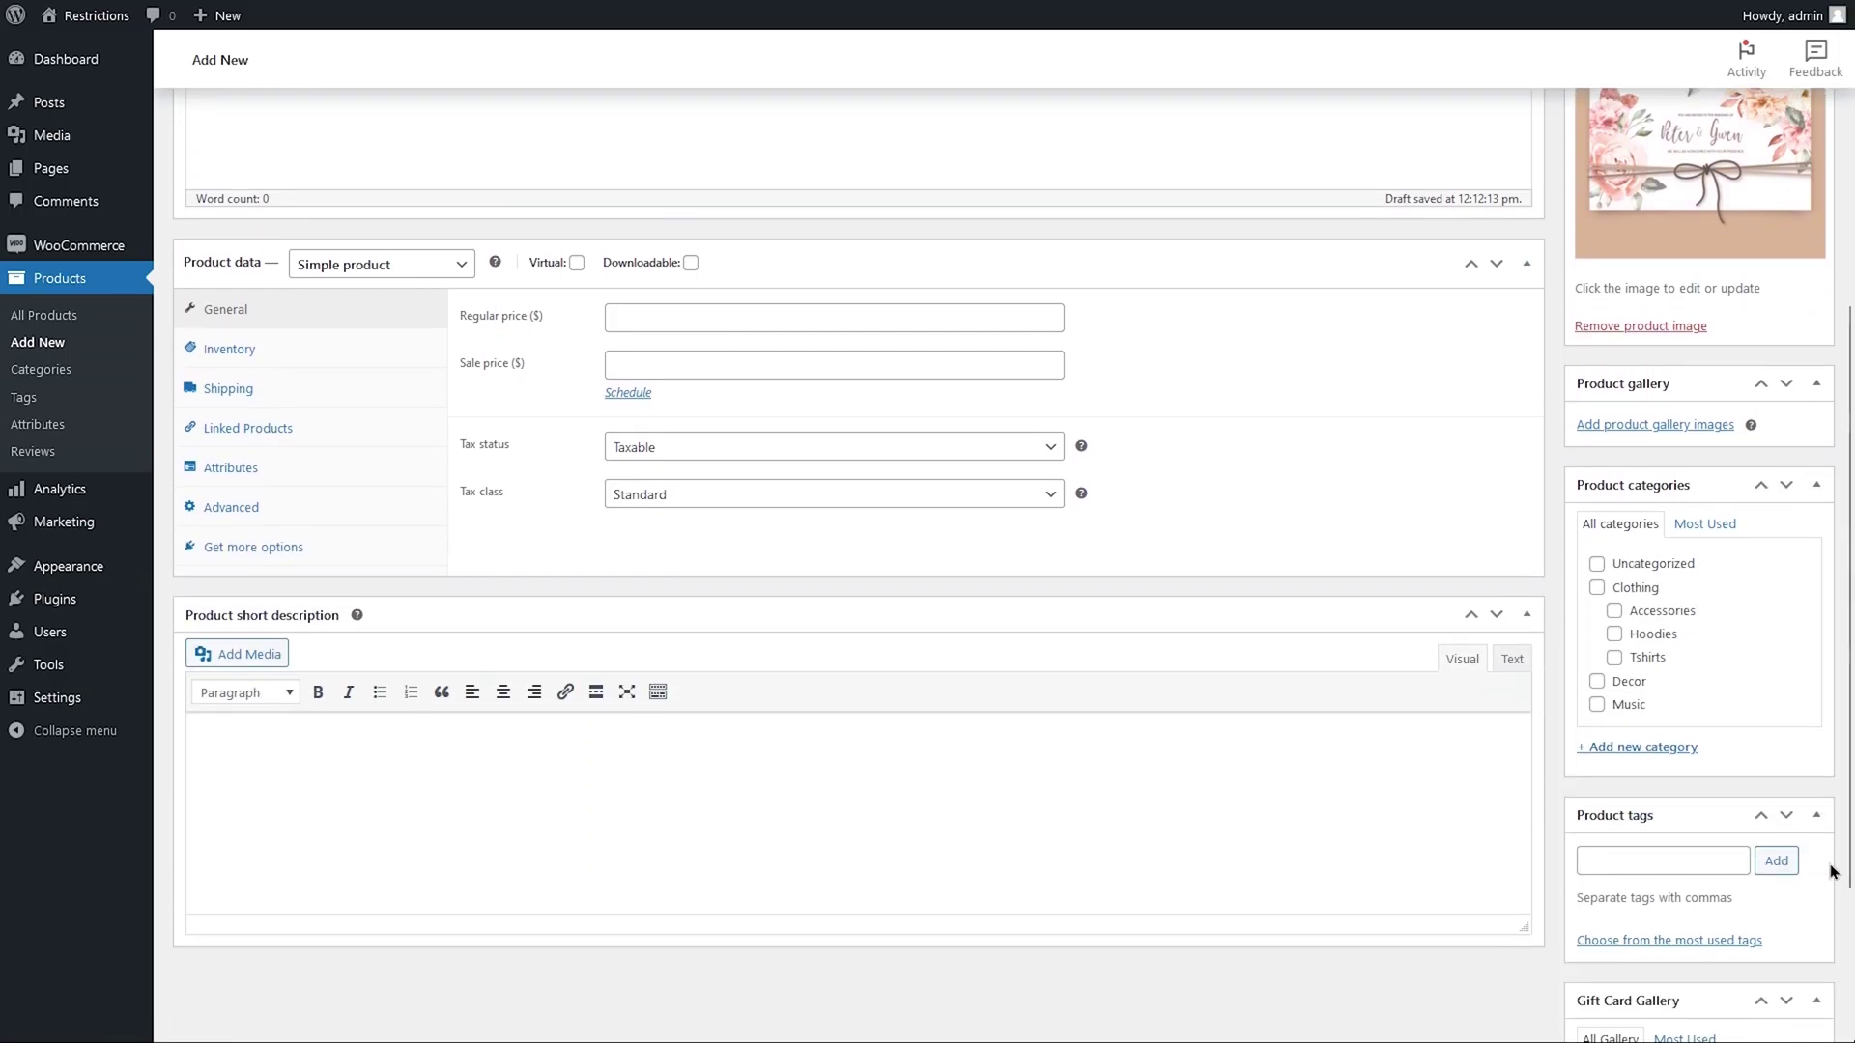
pyautogui.click(452, 269)
# Step: Make it a virtual Gift Card worth 10 with custom image uploads labelled Upload Card
pyautogui.click(432, 432)
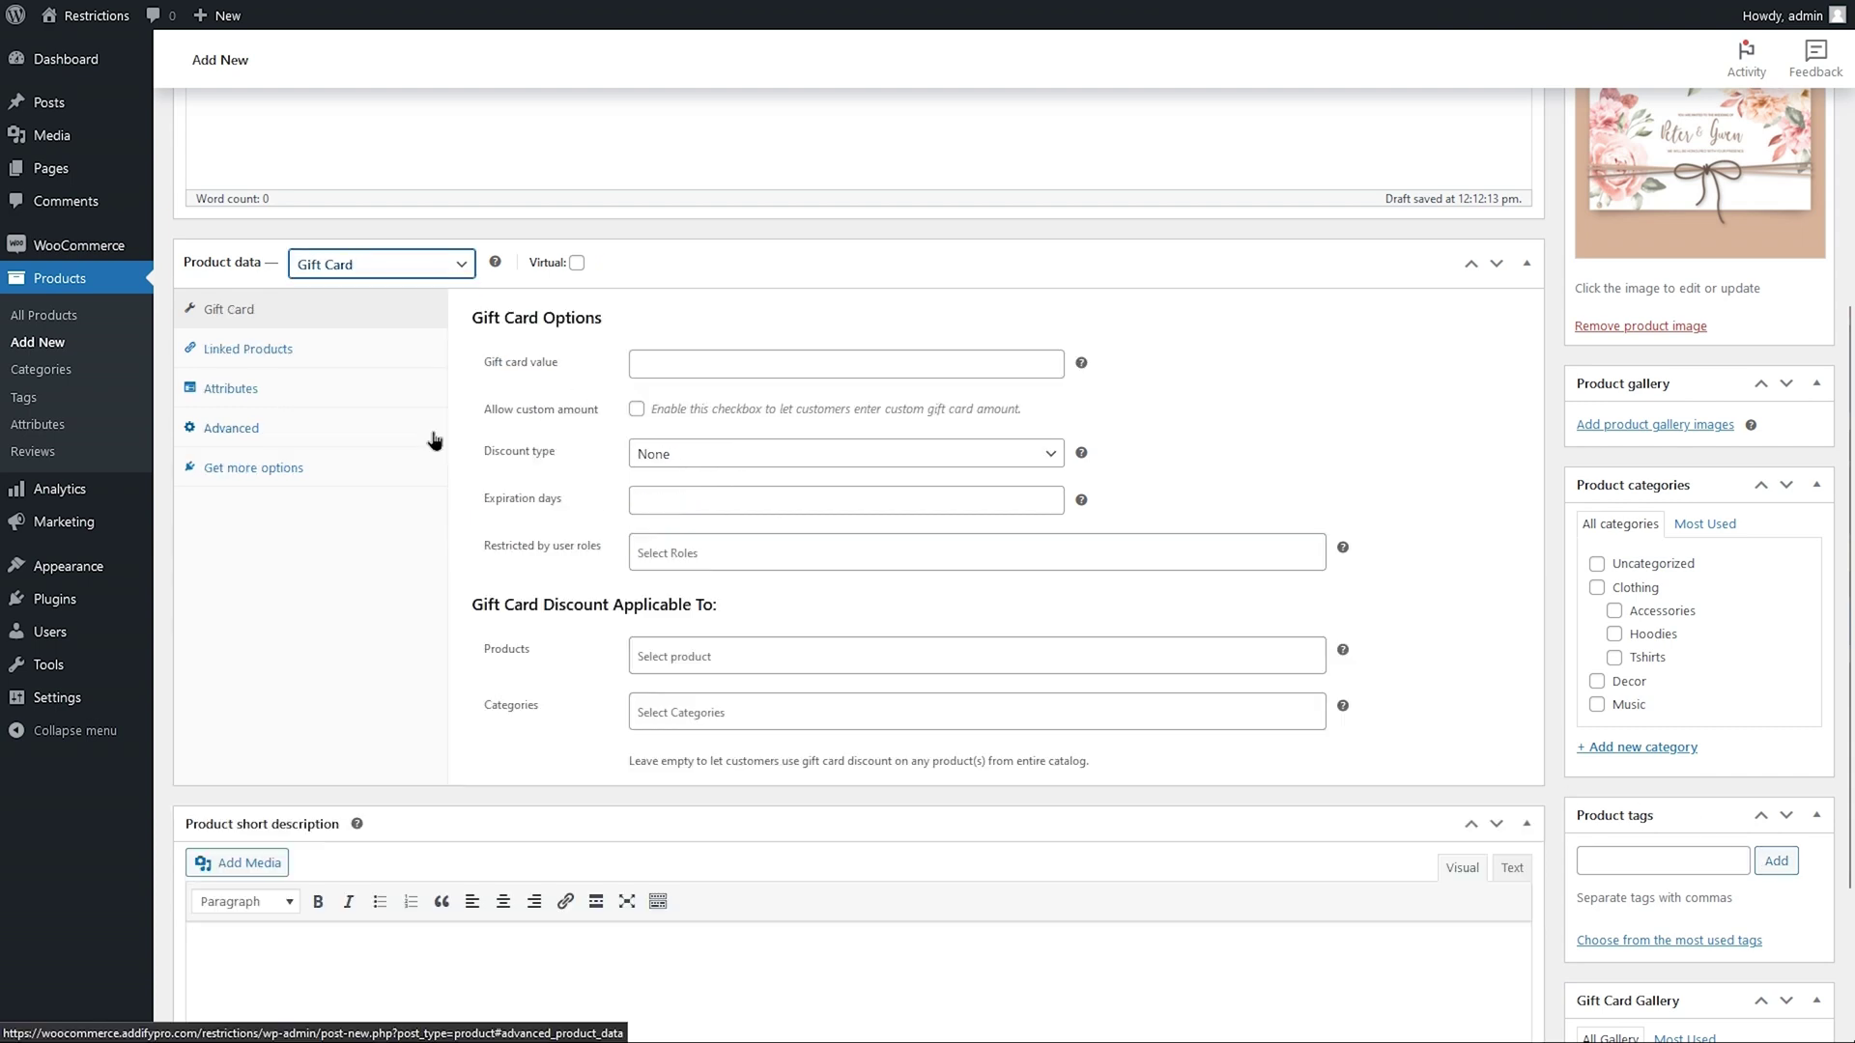
pyautogui.click(577, 265)
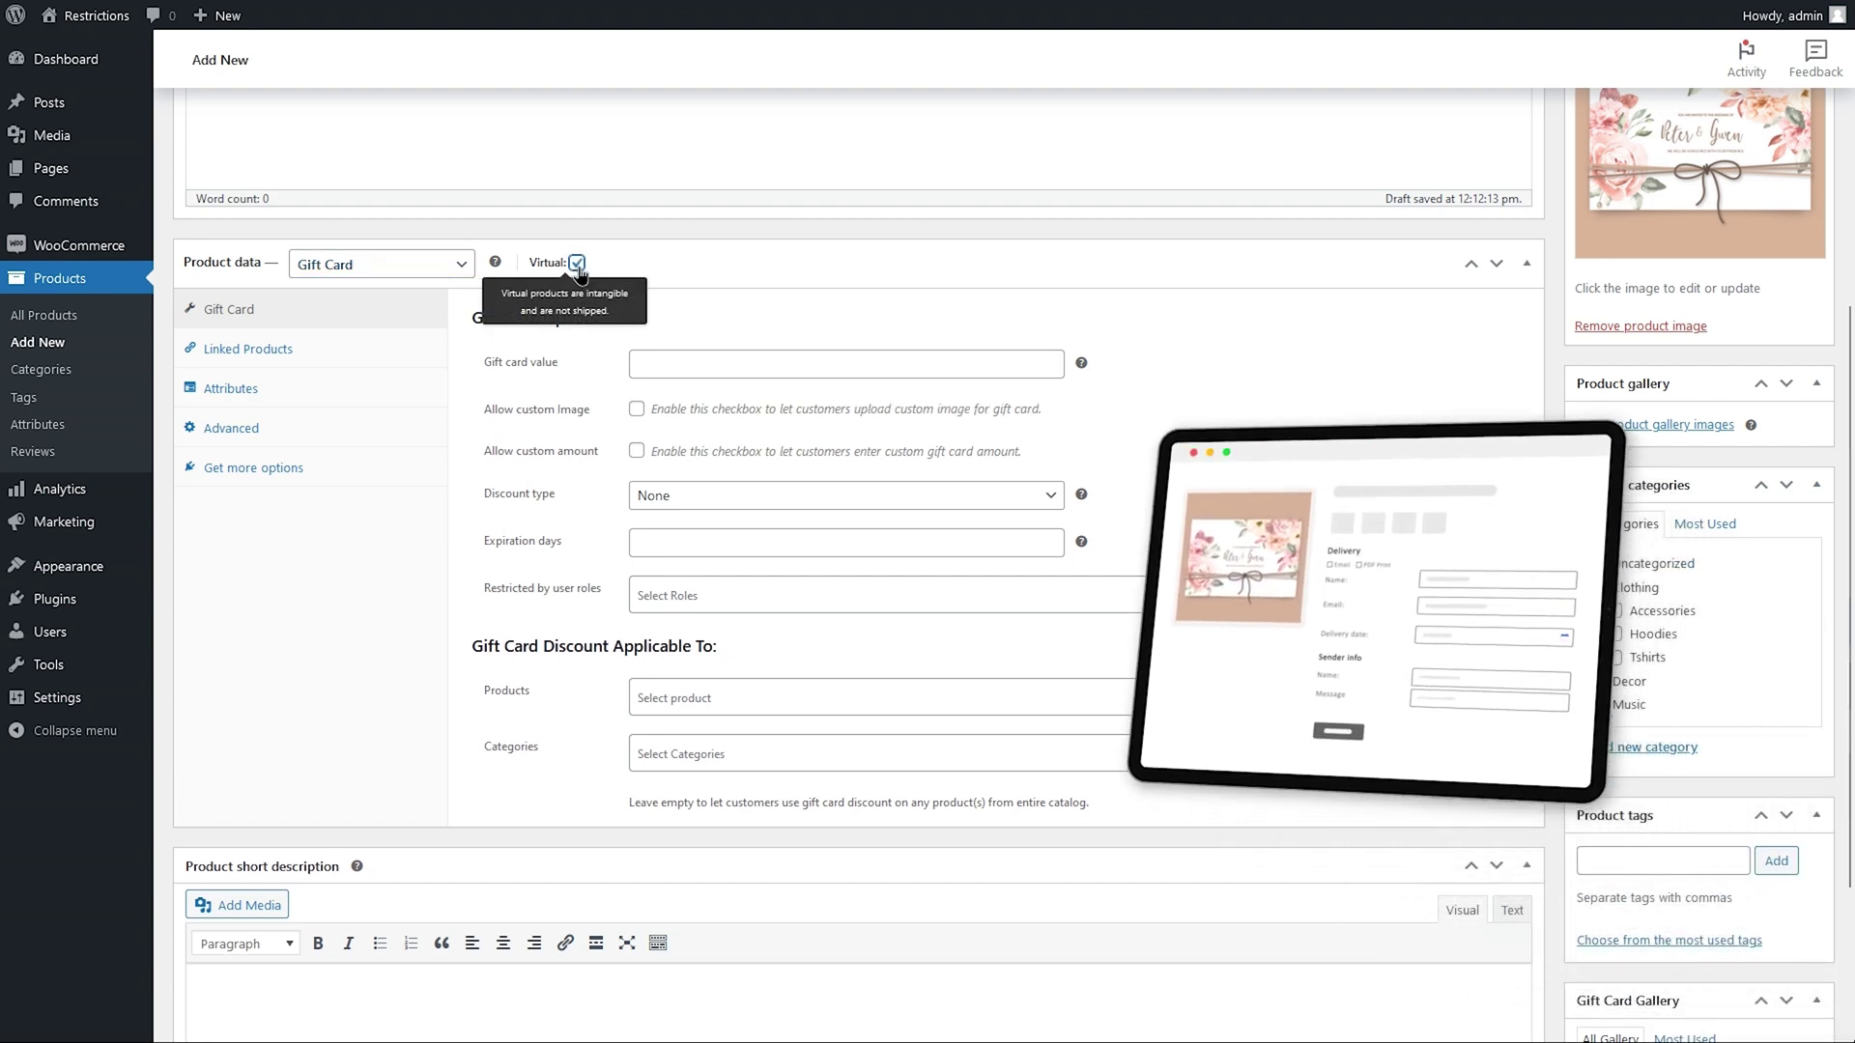
pyautogui.click(734, 364)
pyautogui.write('1')
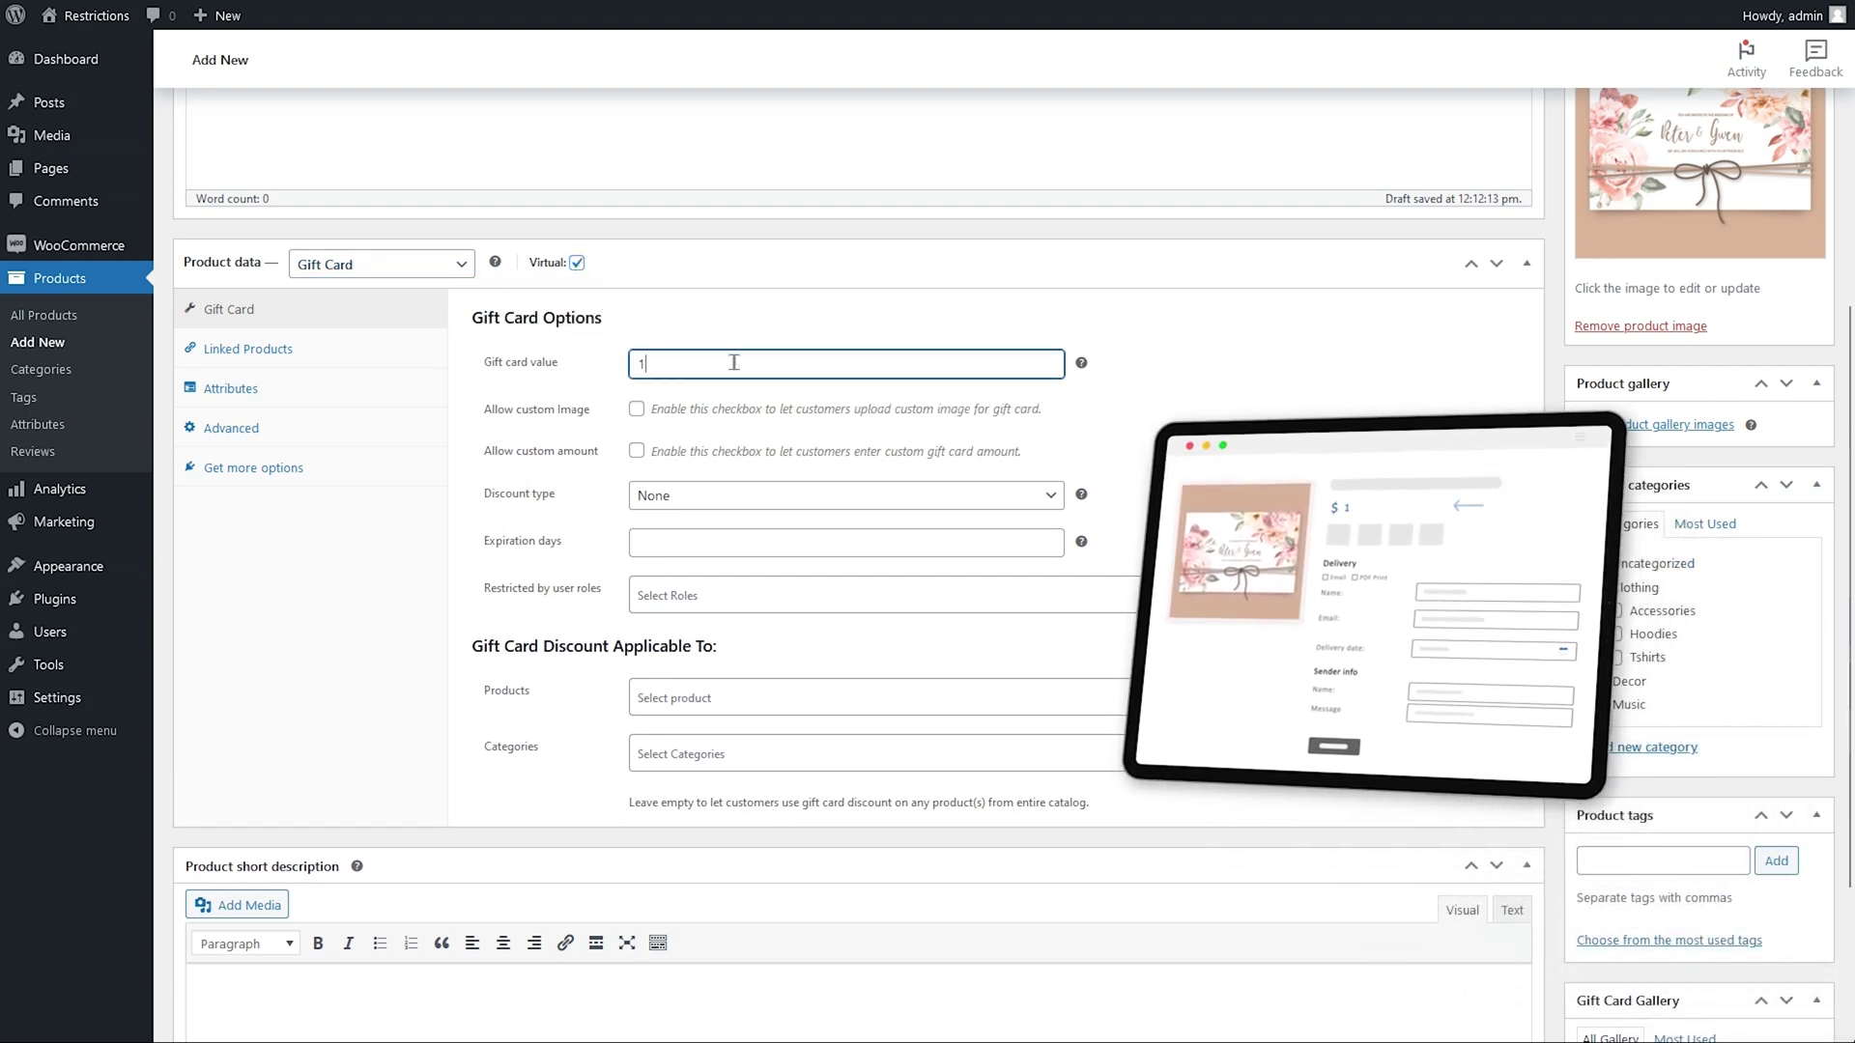
pyautogui.write('0')
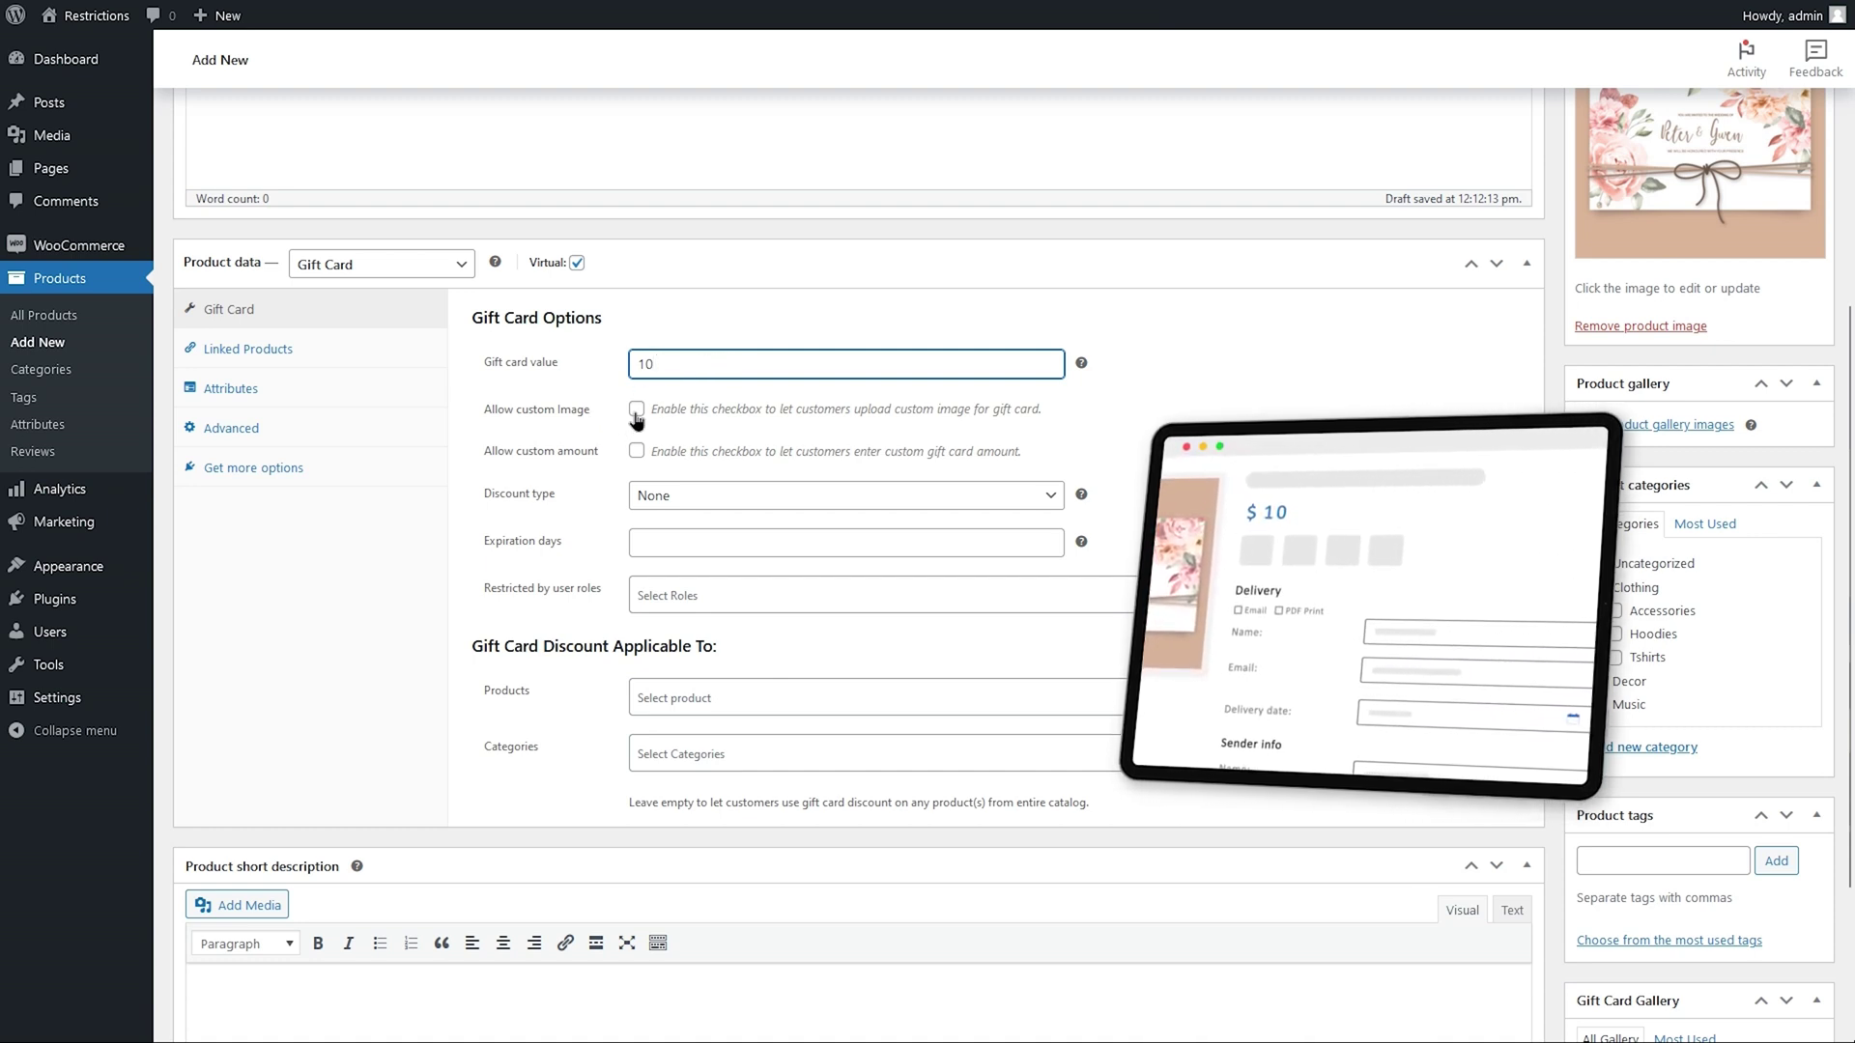
pyautogui.click(636, 411)
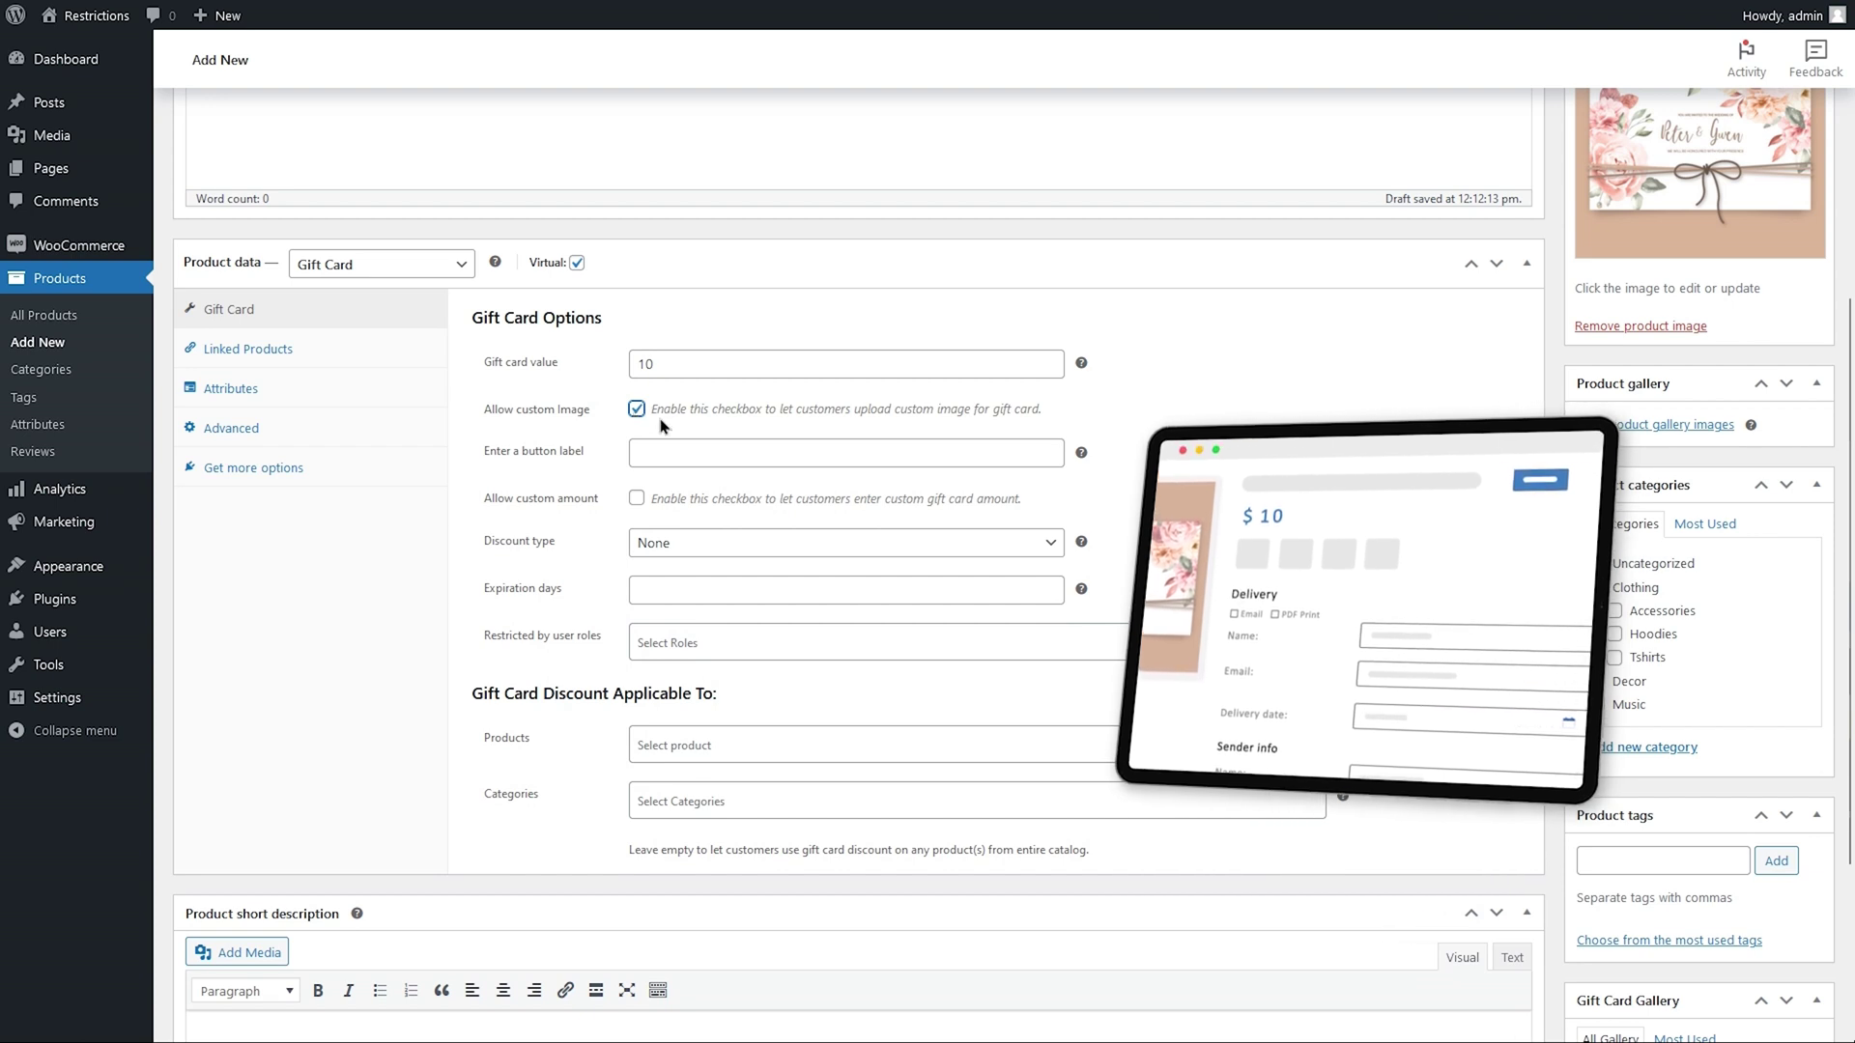
pyautogui.click(760, 453)
pyautogui.write('Upload Card')
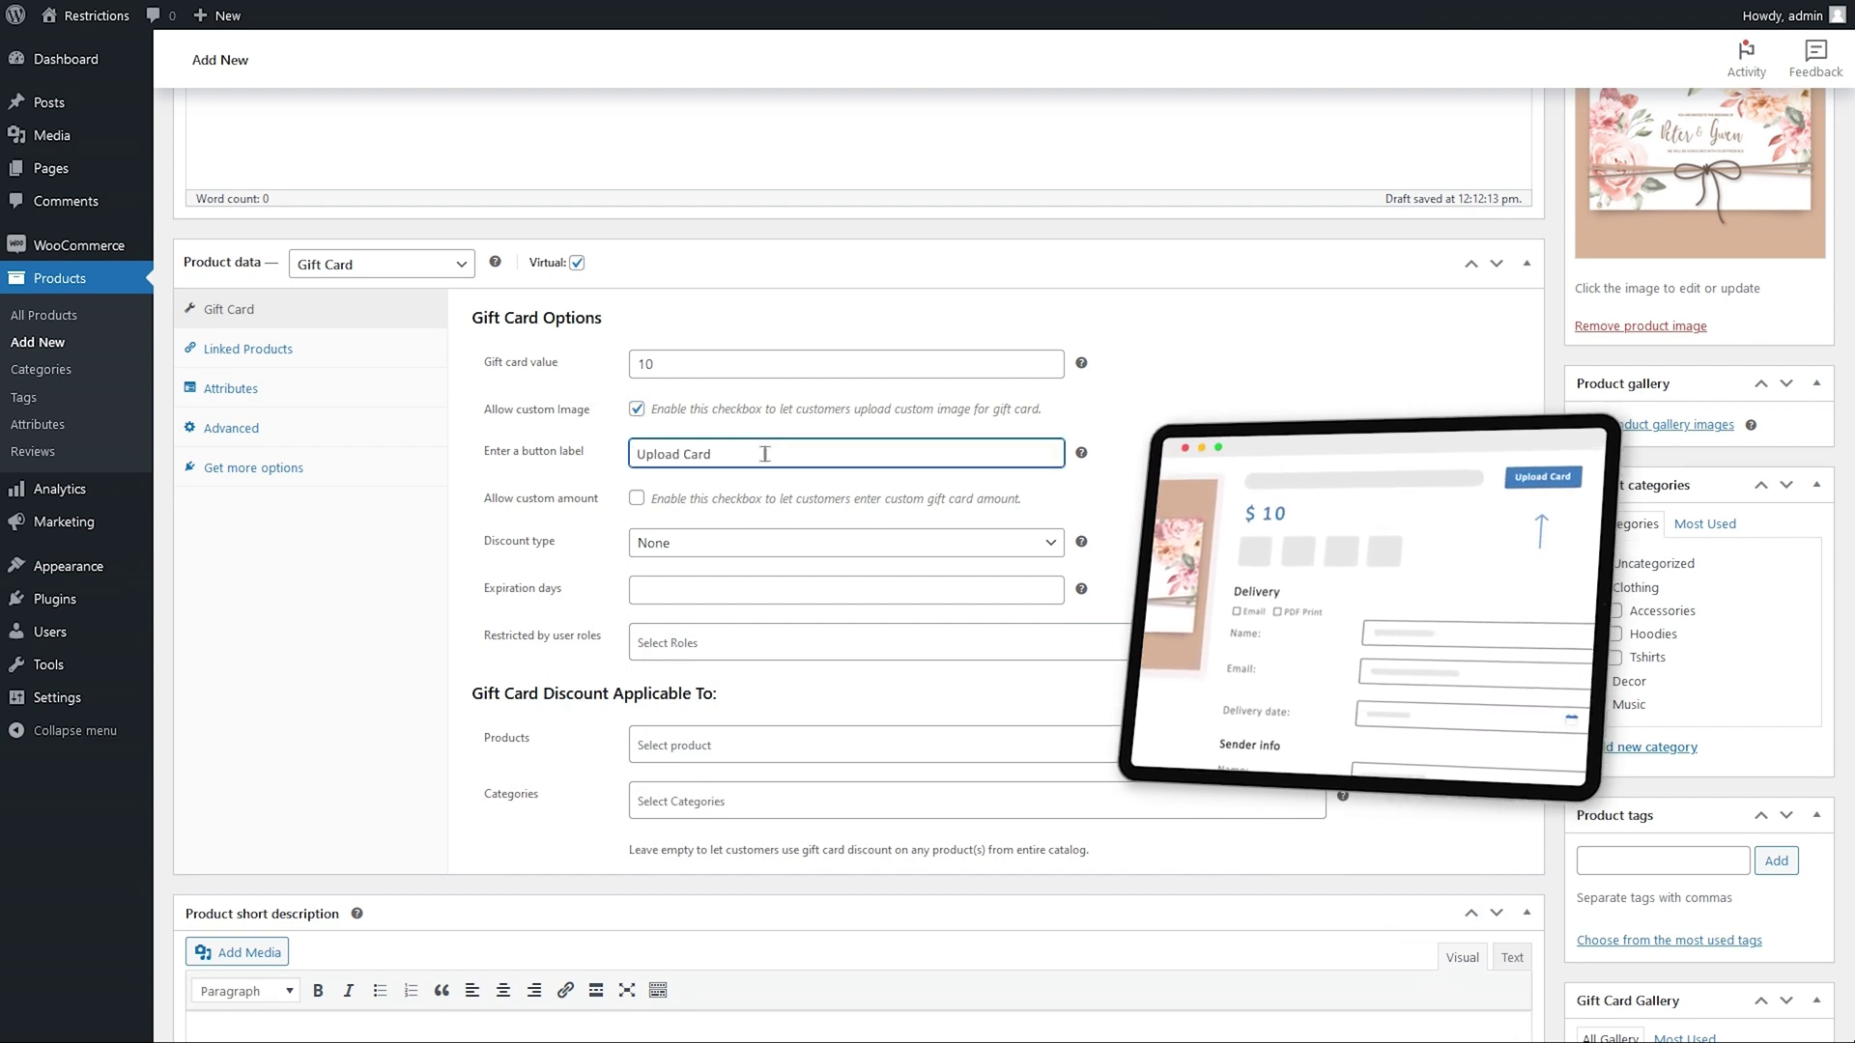
# Step: Leave custom amounts off and no discount, and set a 300-day expiration
pyautogui.click(637, 498)
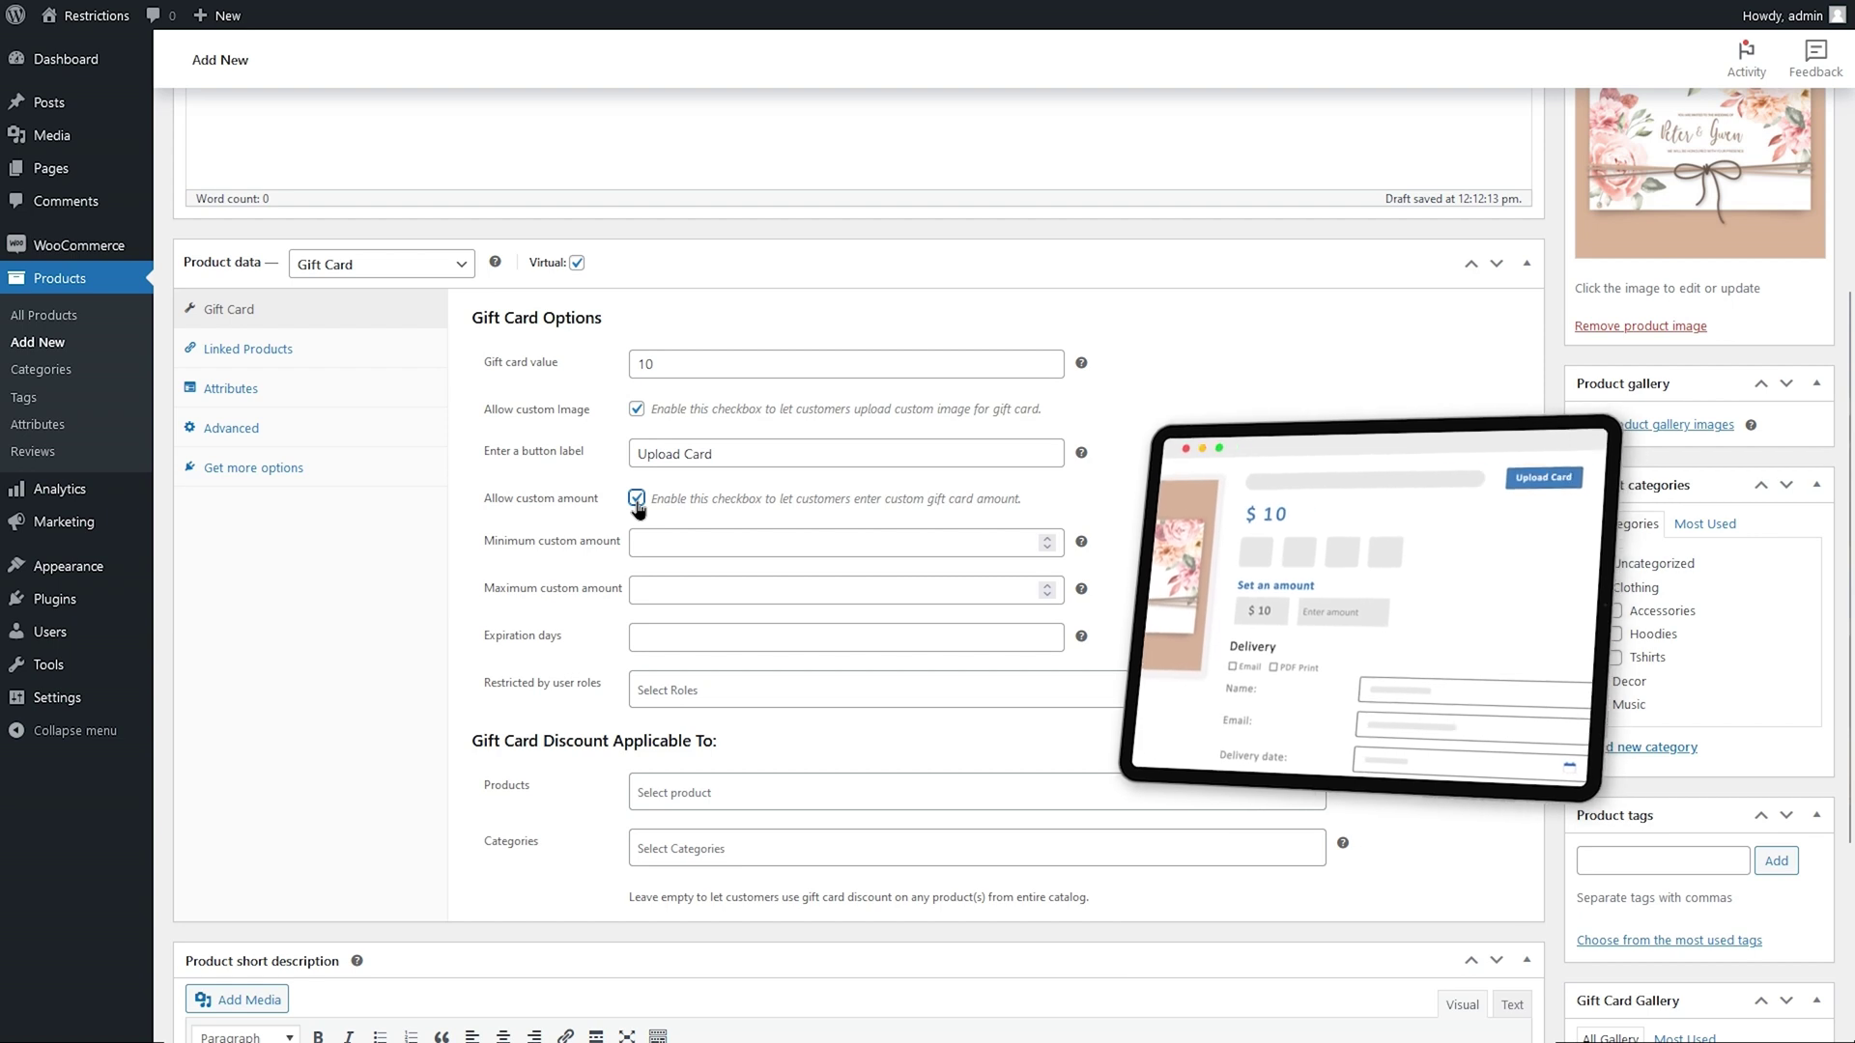
pyautogui.click(635, 500)
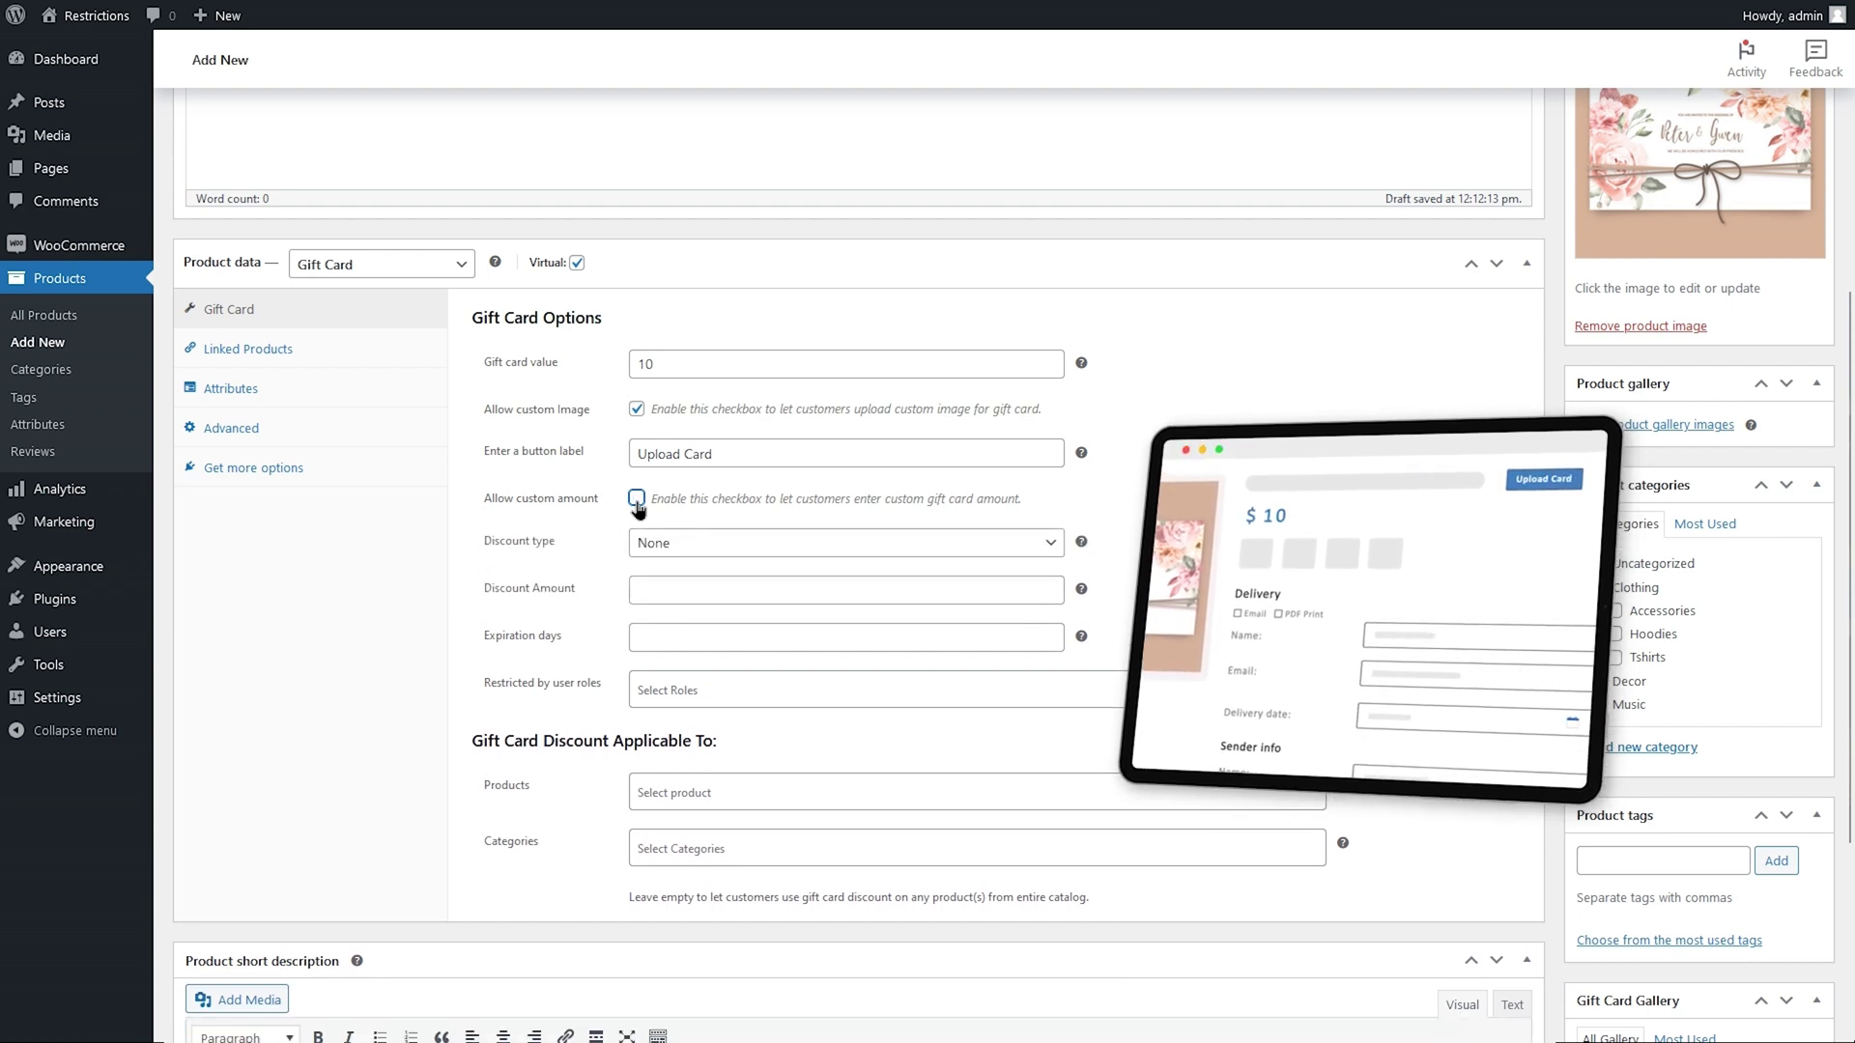
pyautogui.click(575, 548)
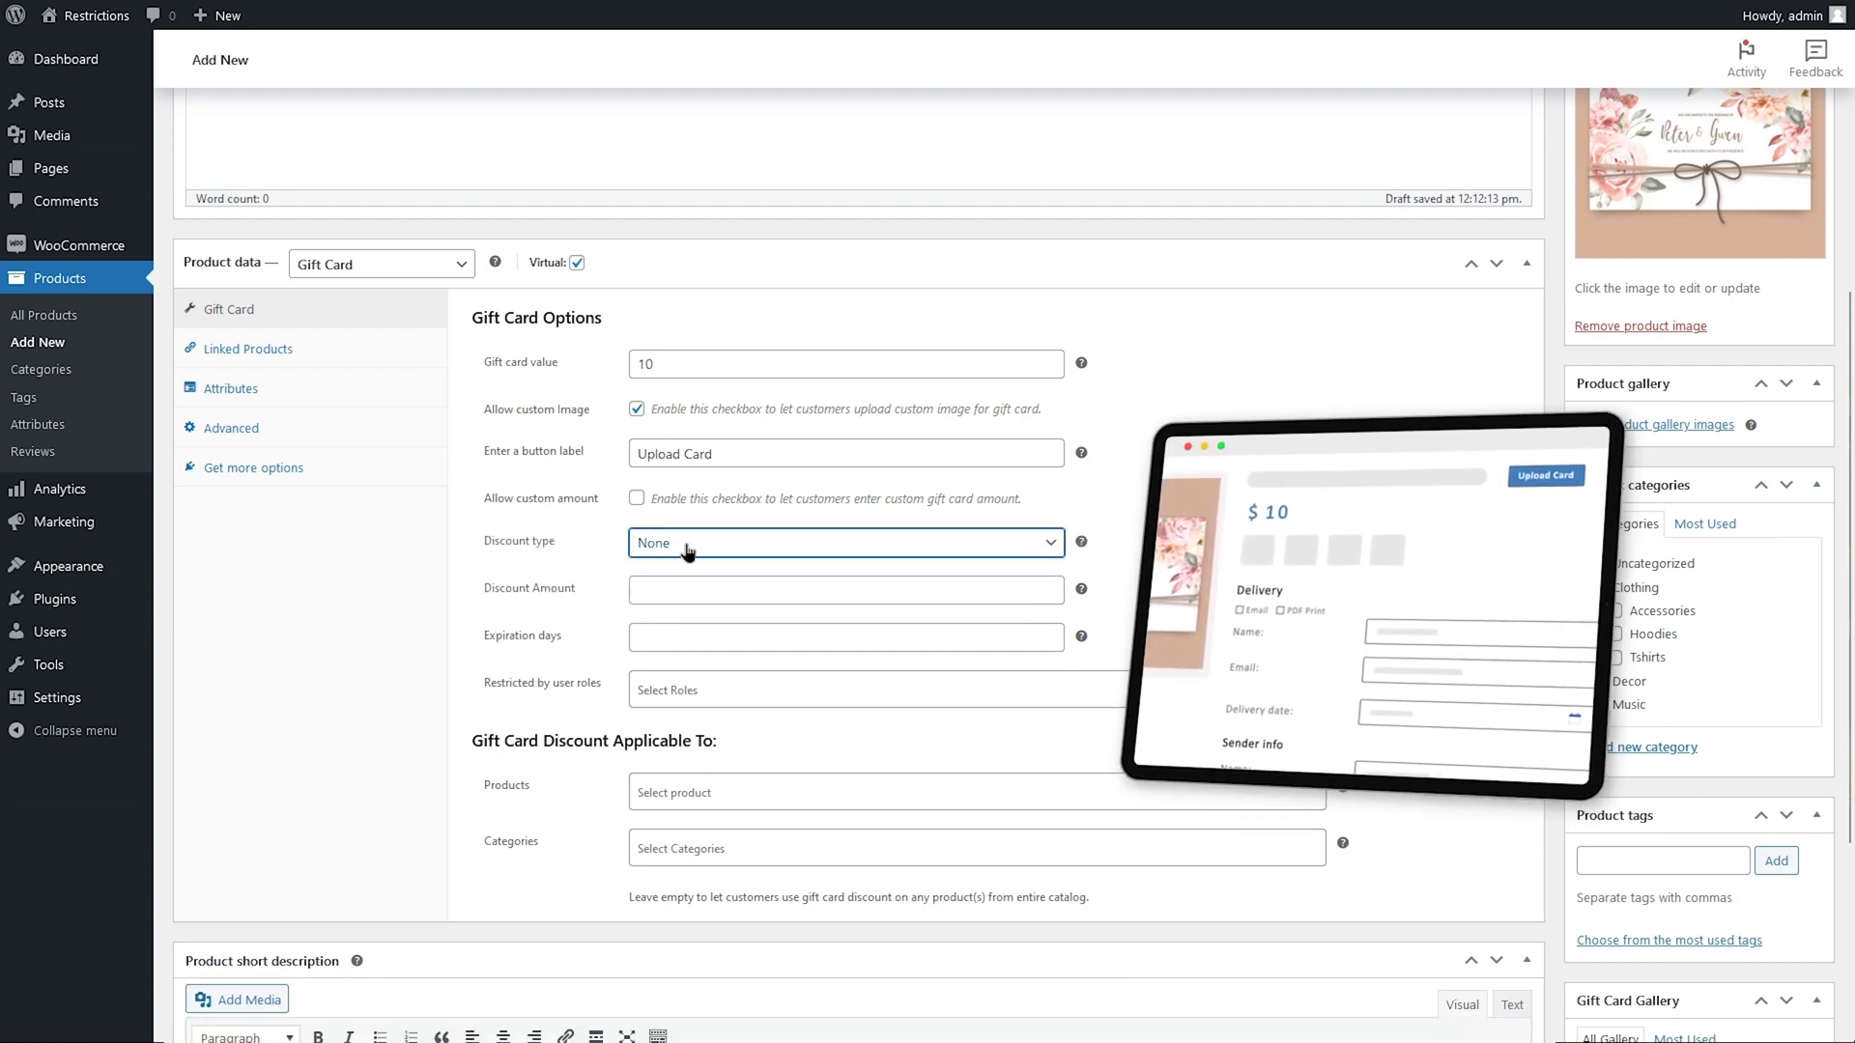
pyautogui.click(731, 554)
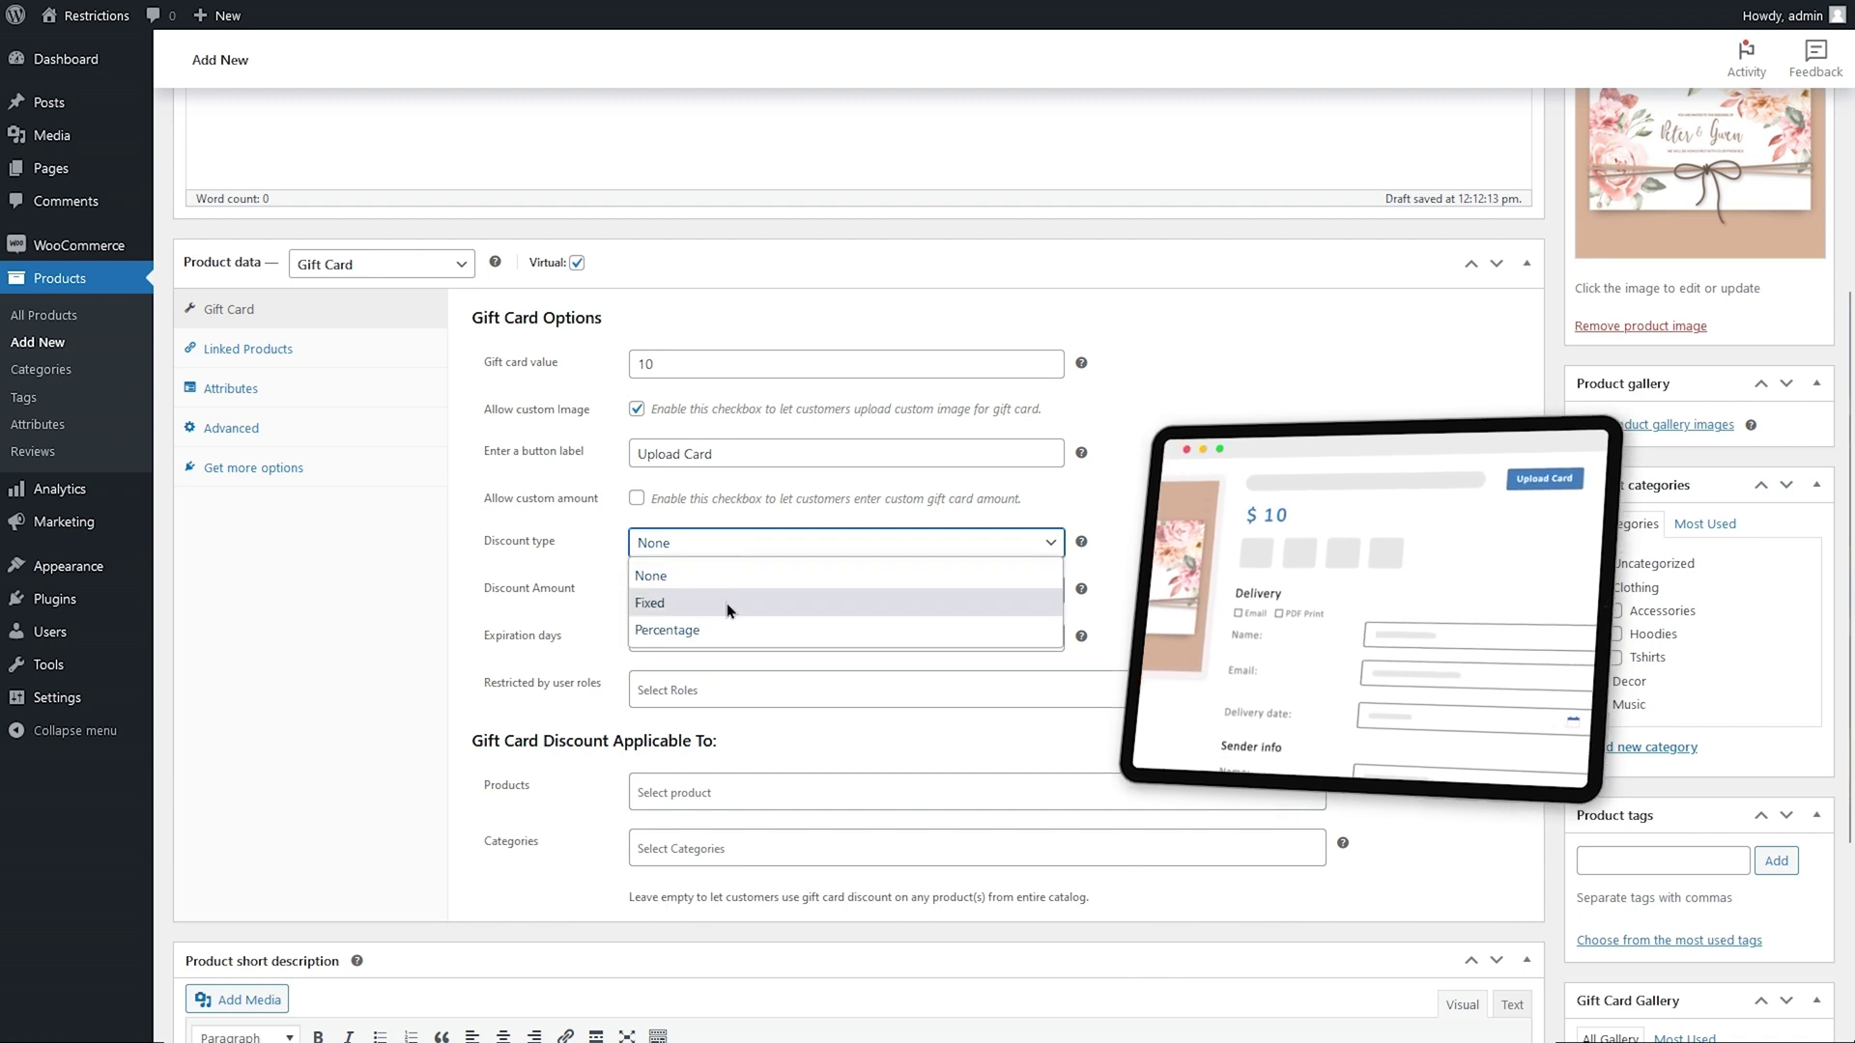
pyautogui.click(729, 603)
pyautogui.write('2')
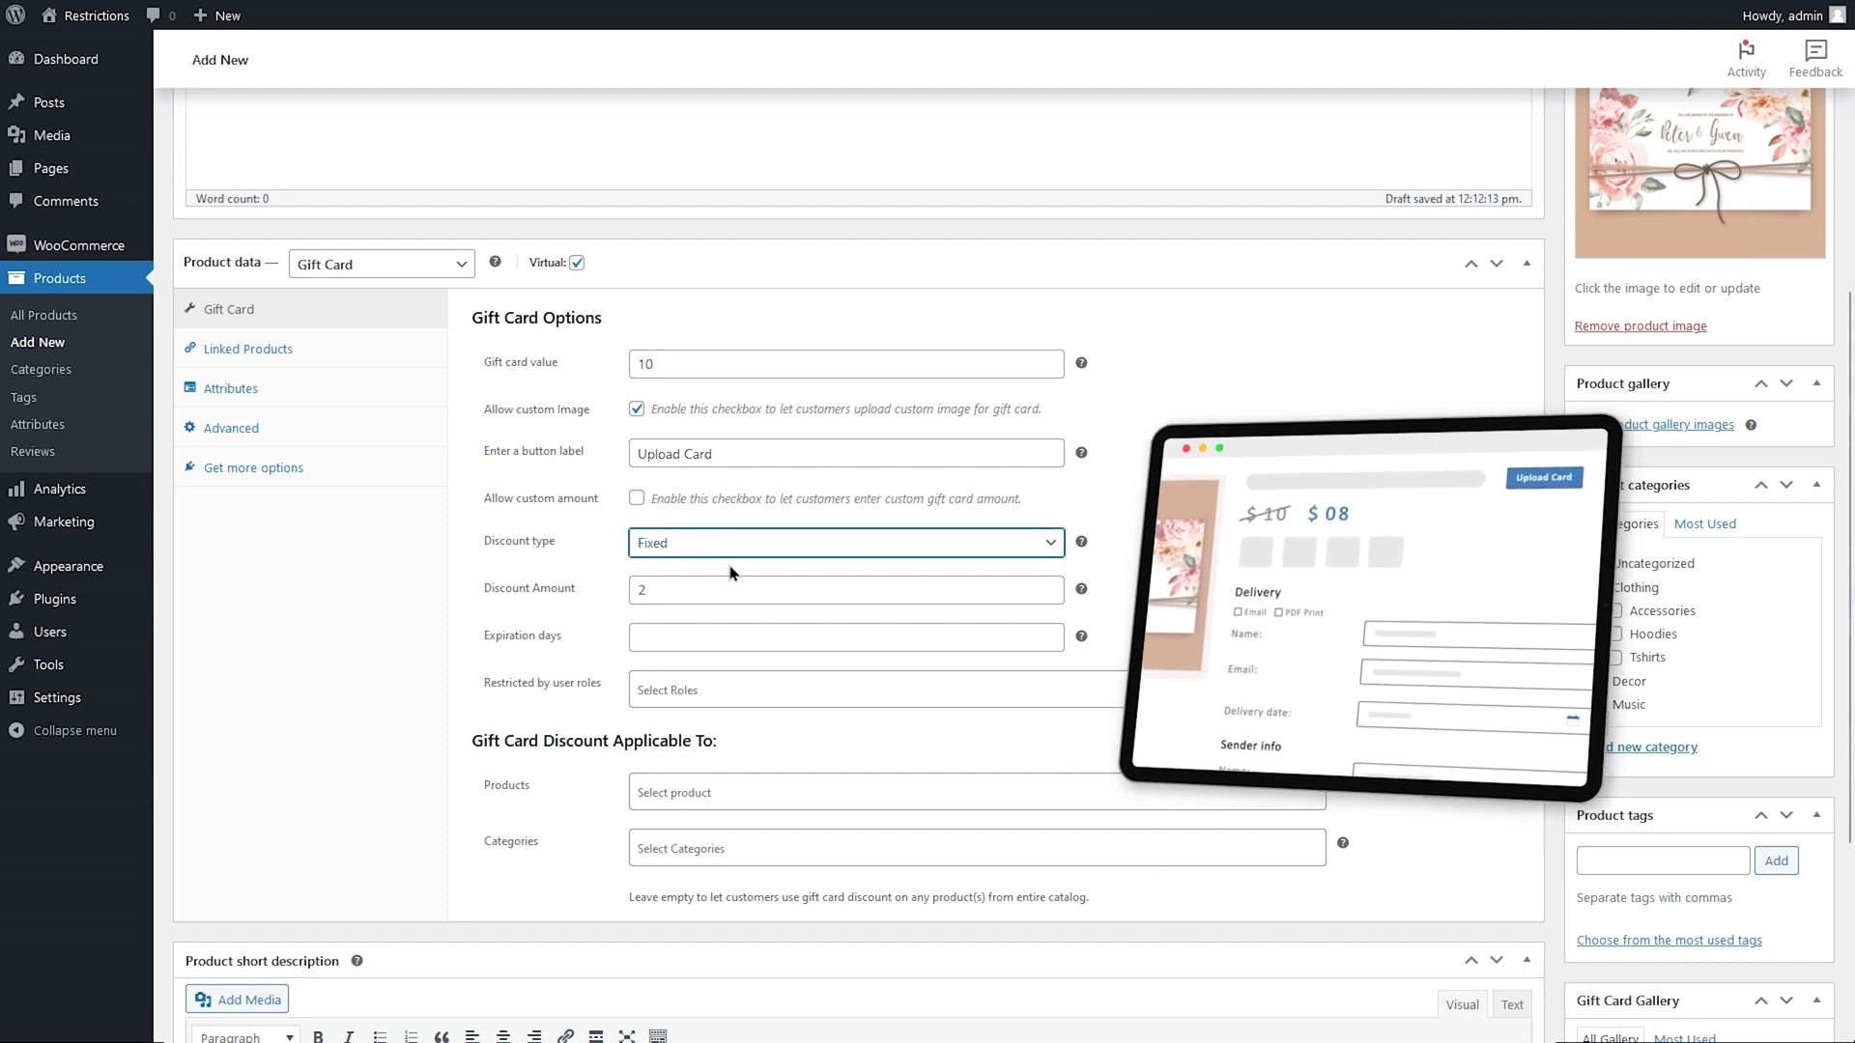
pyautogui.click(731, 545)
pyautogui.click(733, 576)
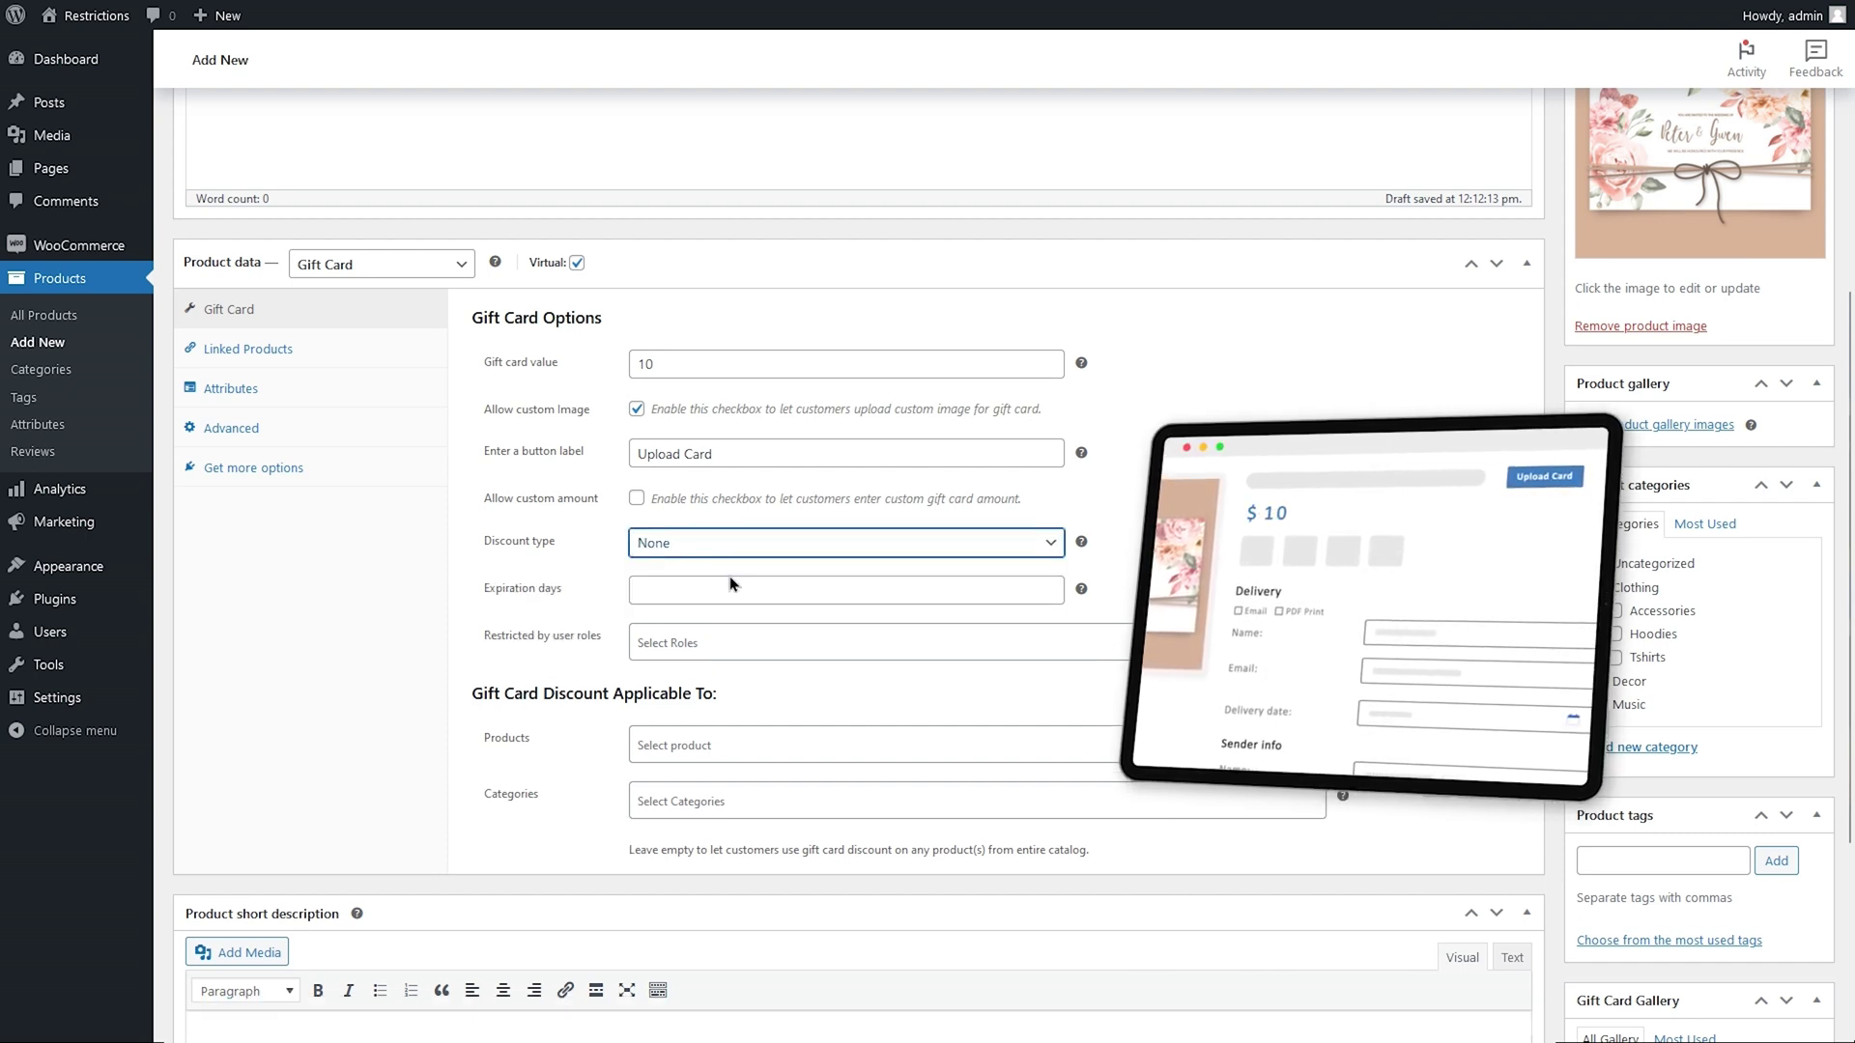
pyautogui.click(759, 591)
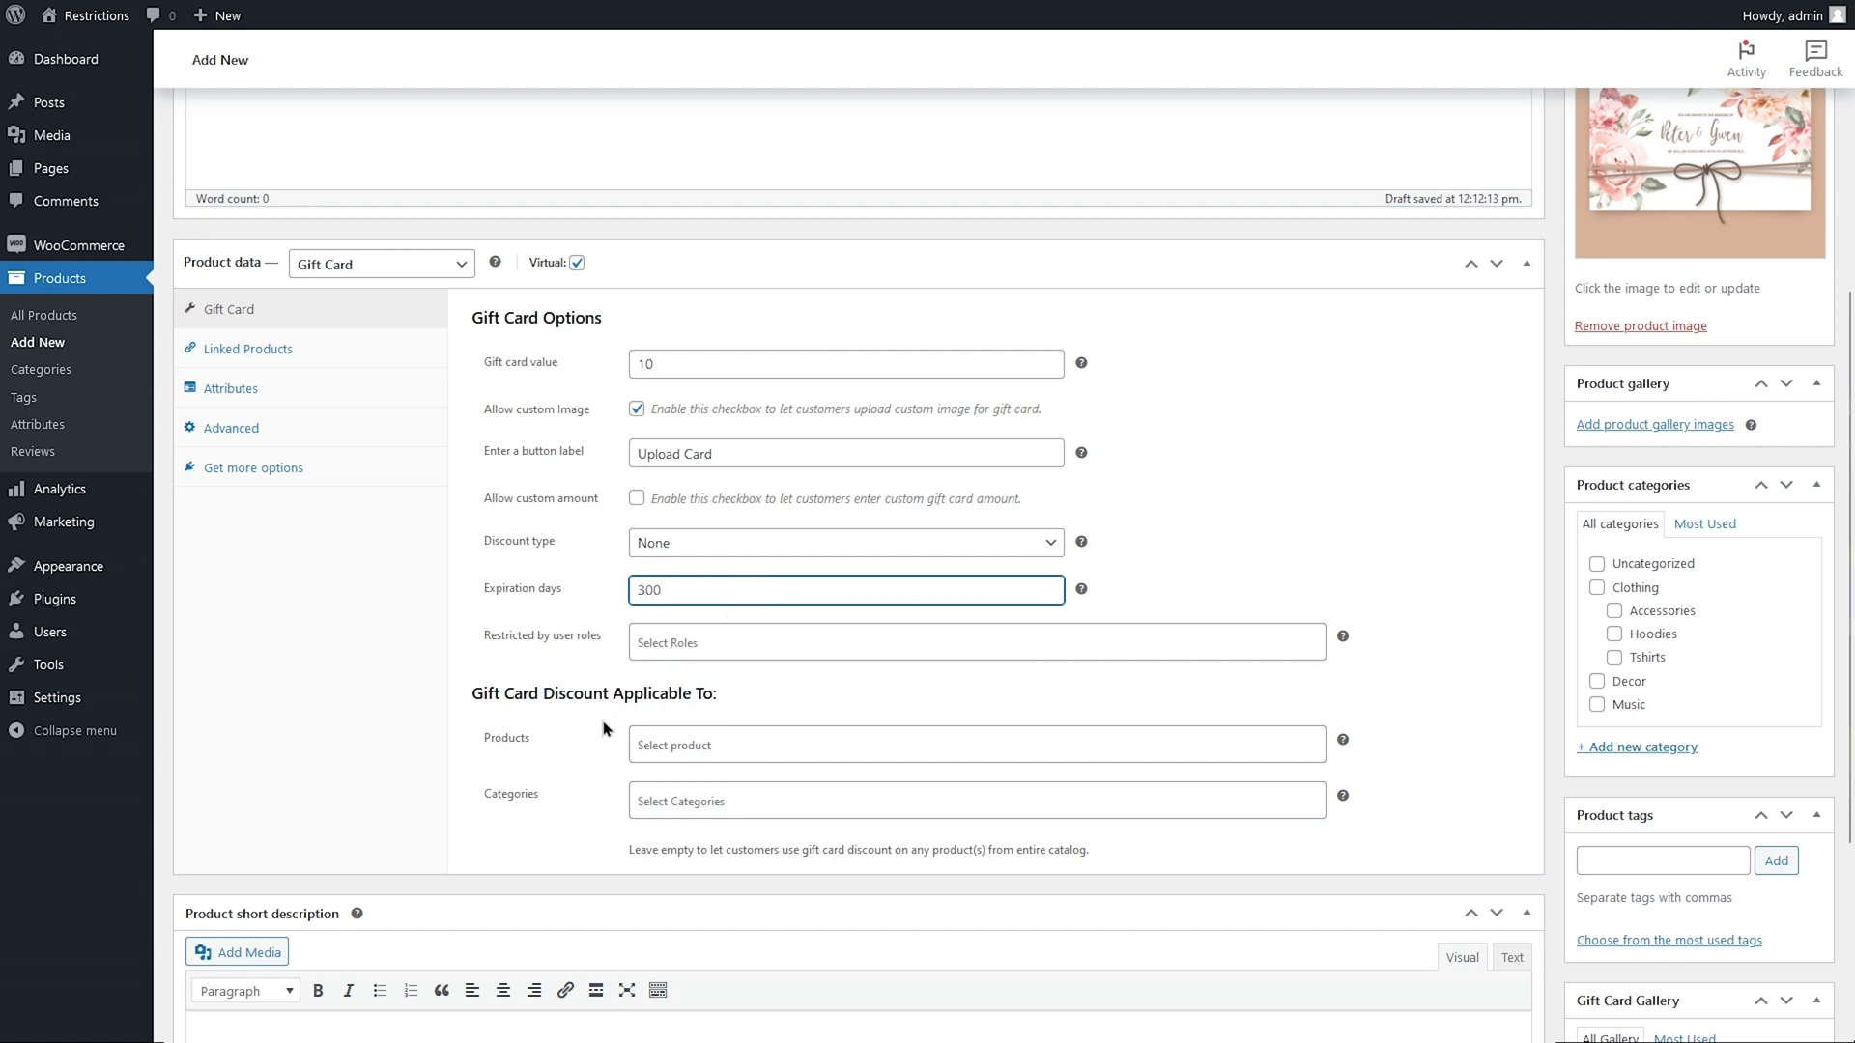
pyautogui.click(549, 763)
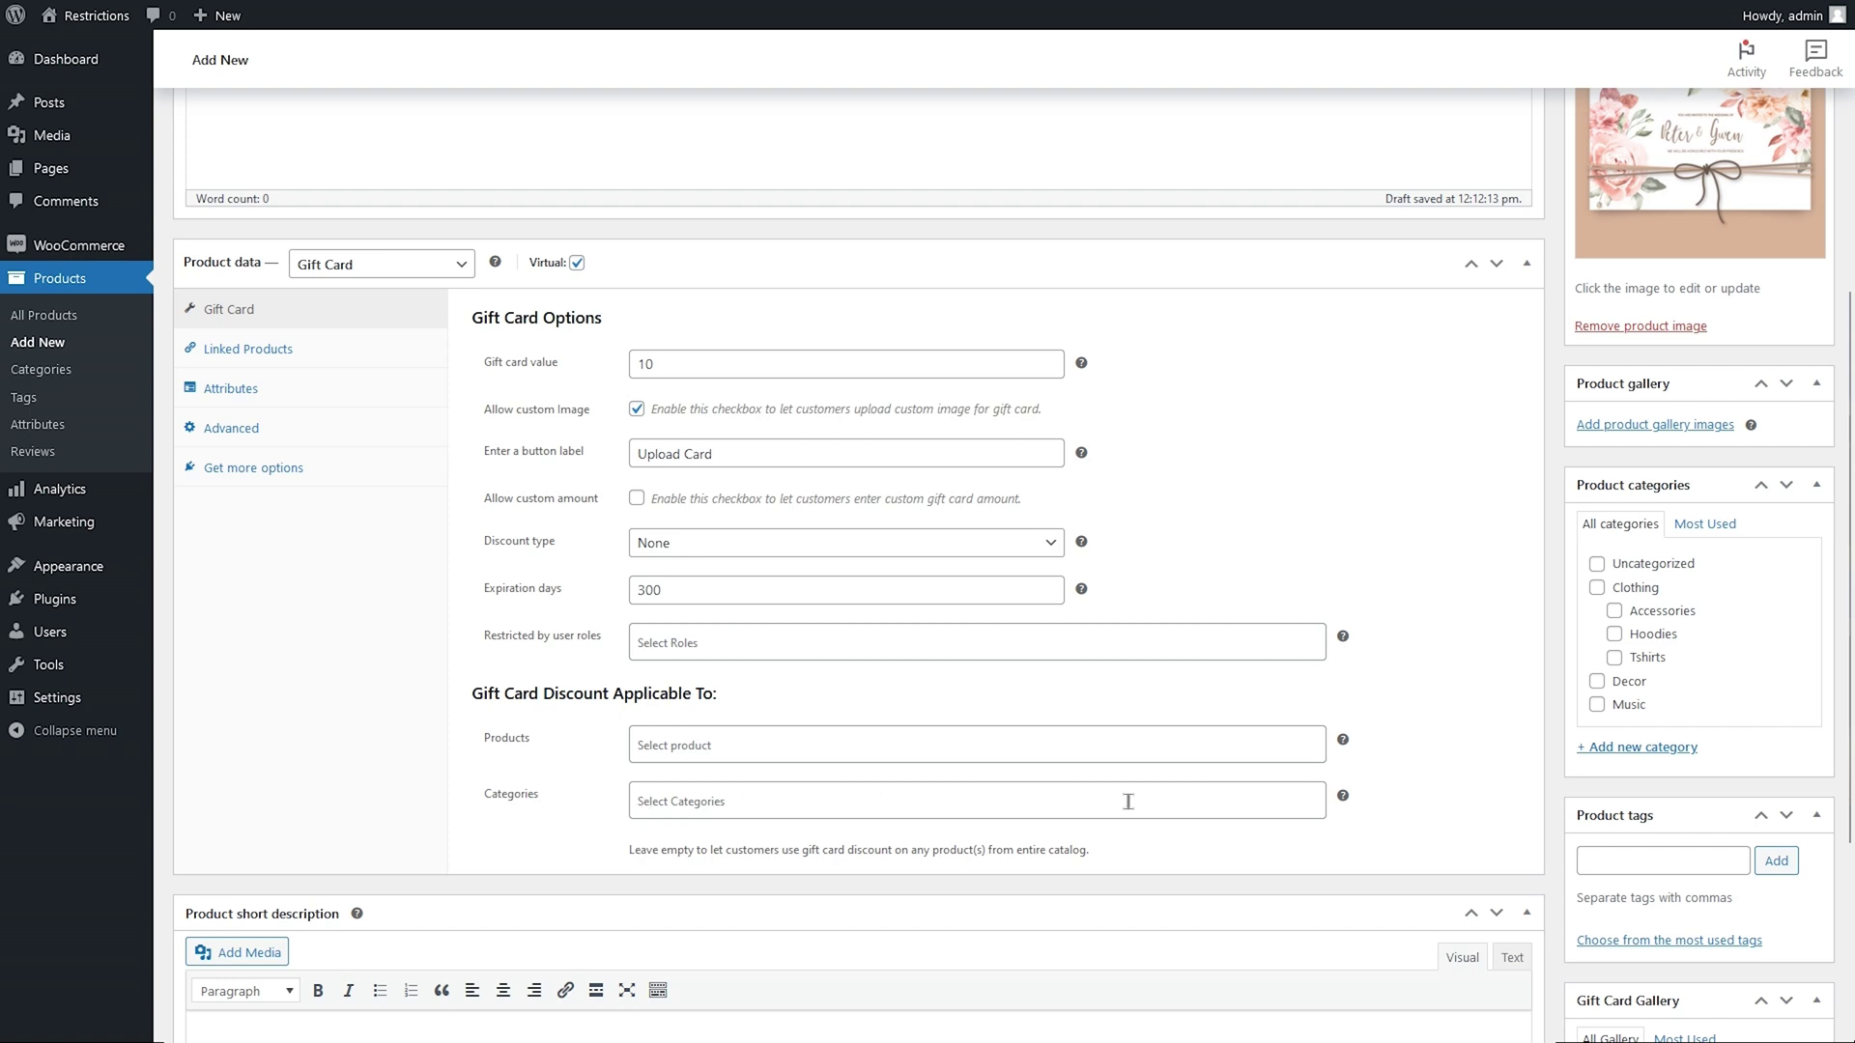
pyautogui.scroll(-1, 1811, 791)
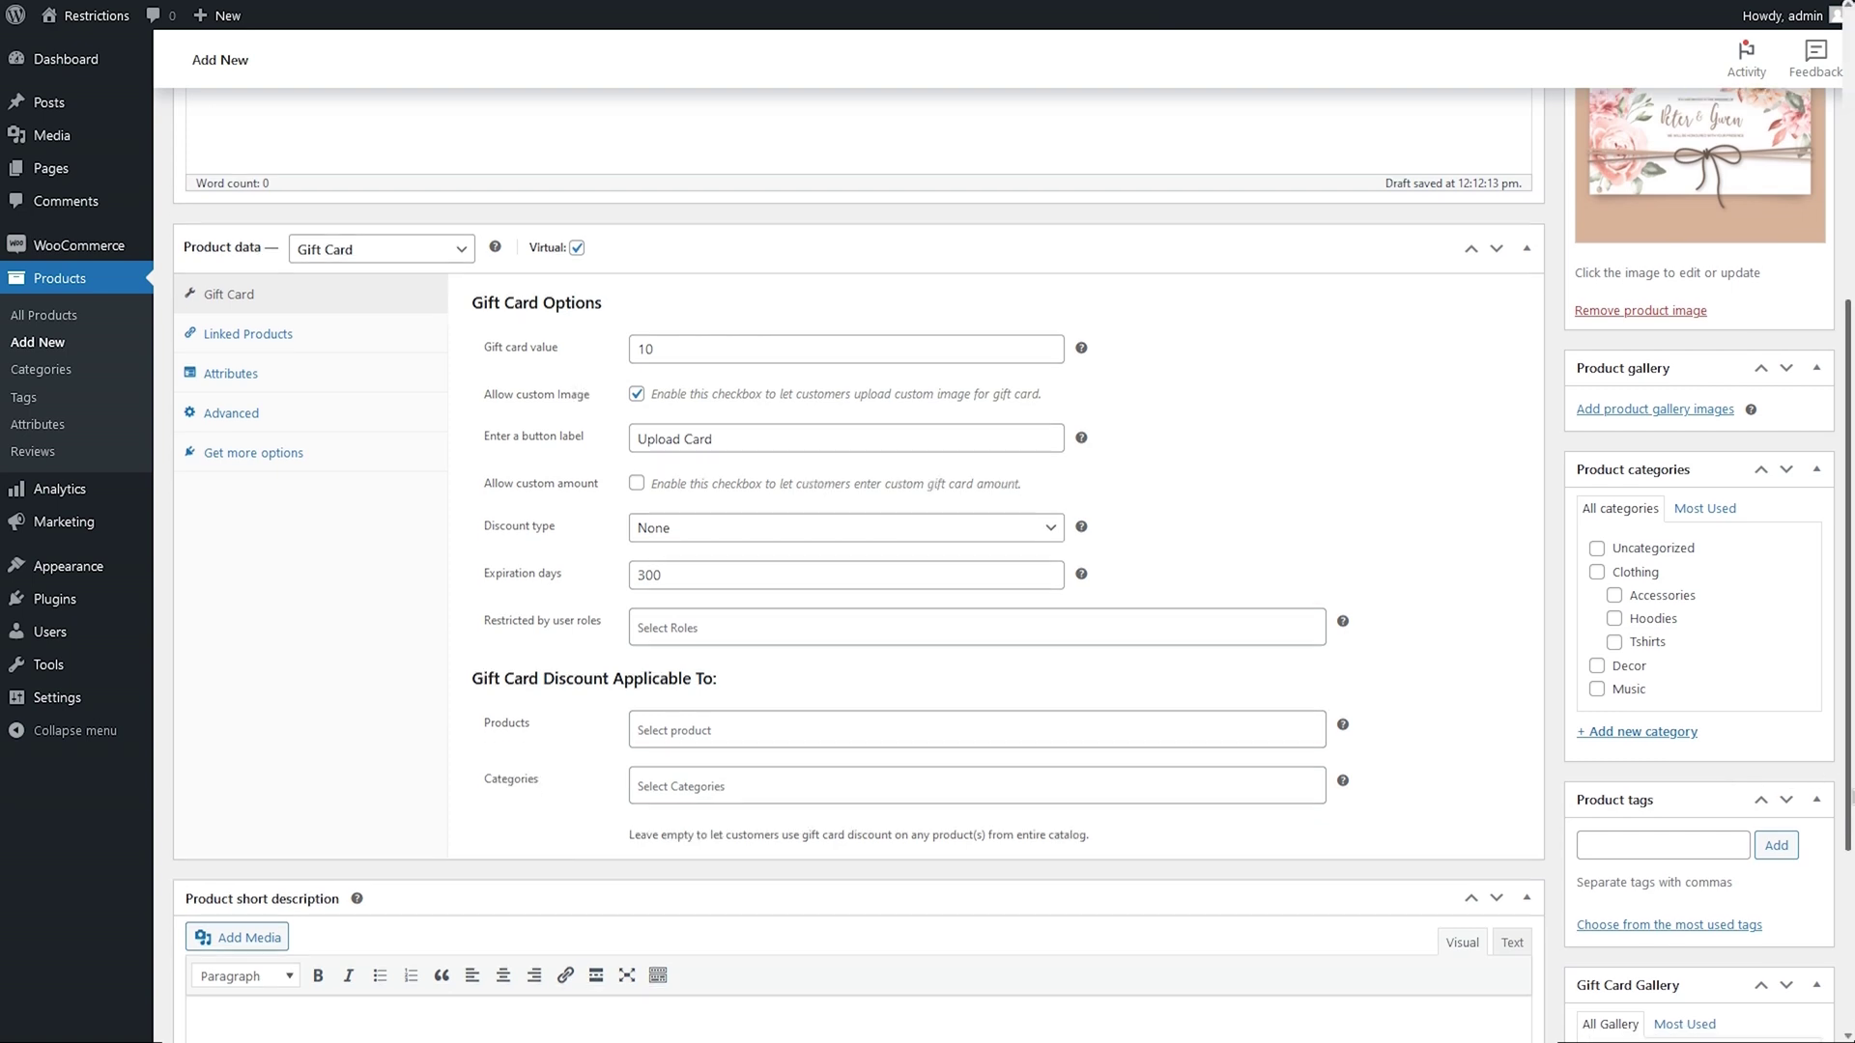
pyautogui.scroll(-1, 1670, 866)
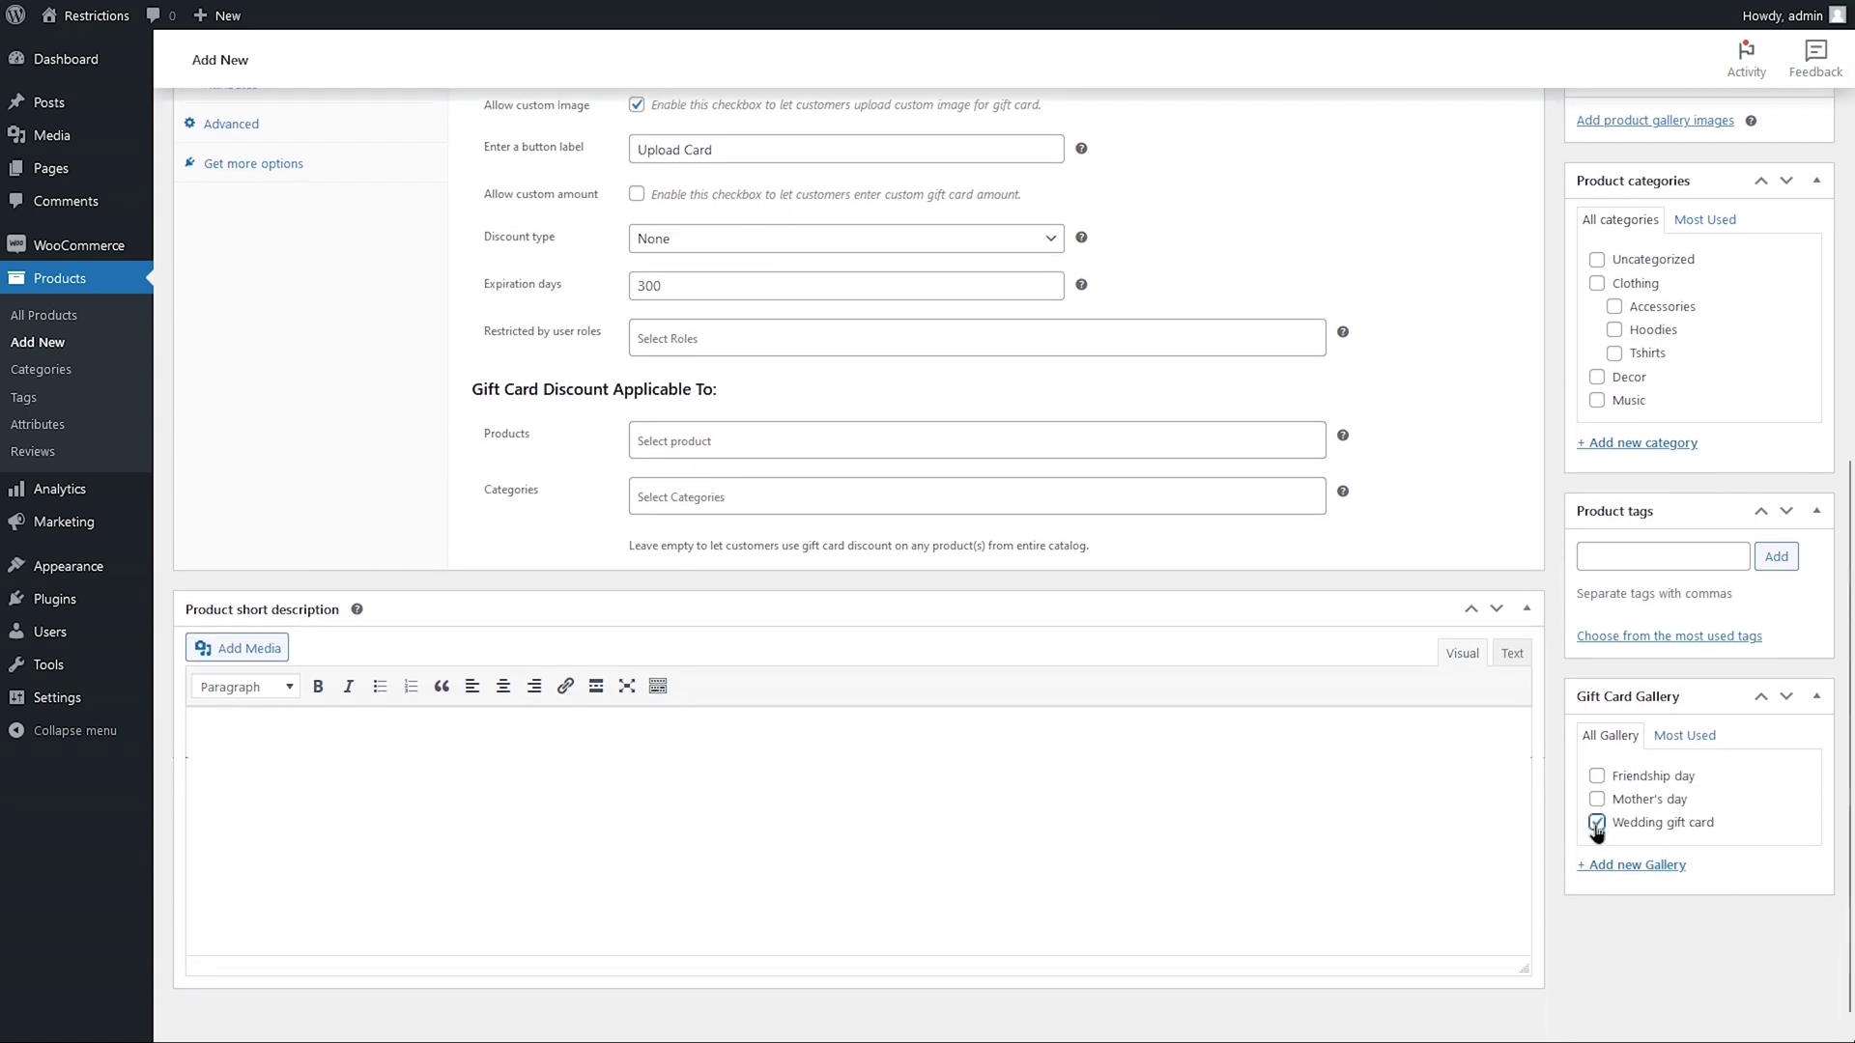
pyautogui.scroll(5, 1806, 421)
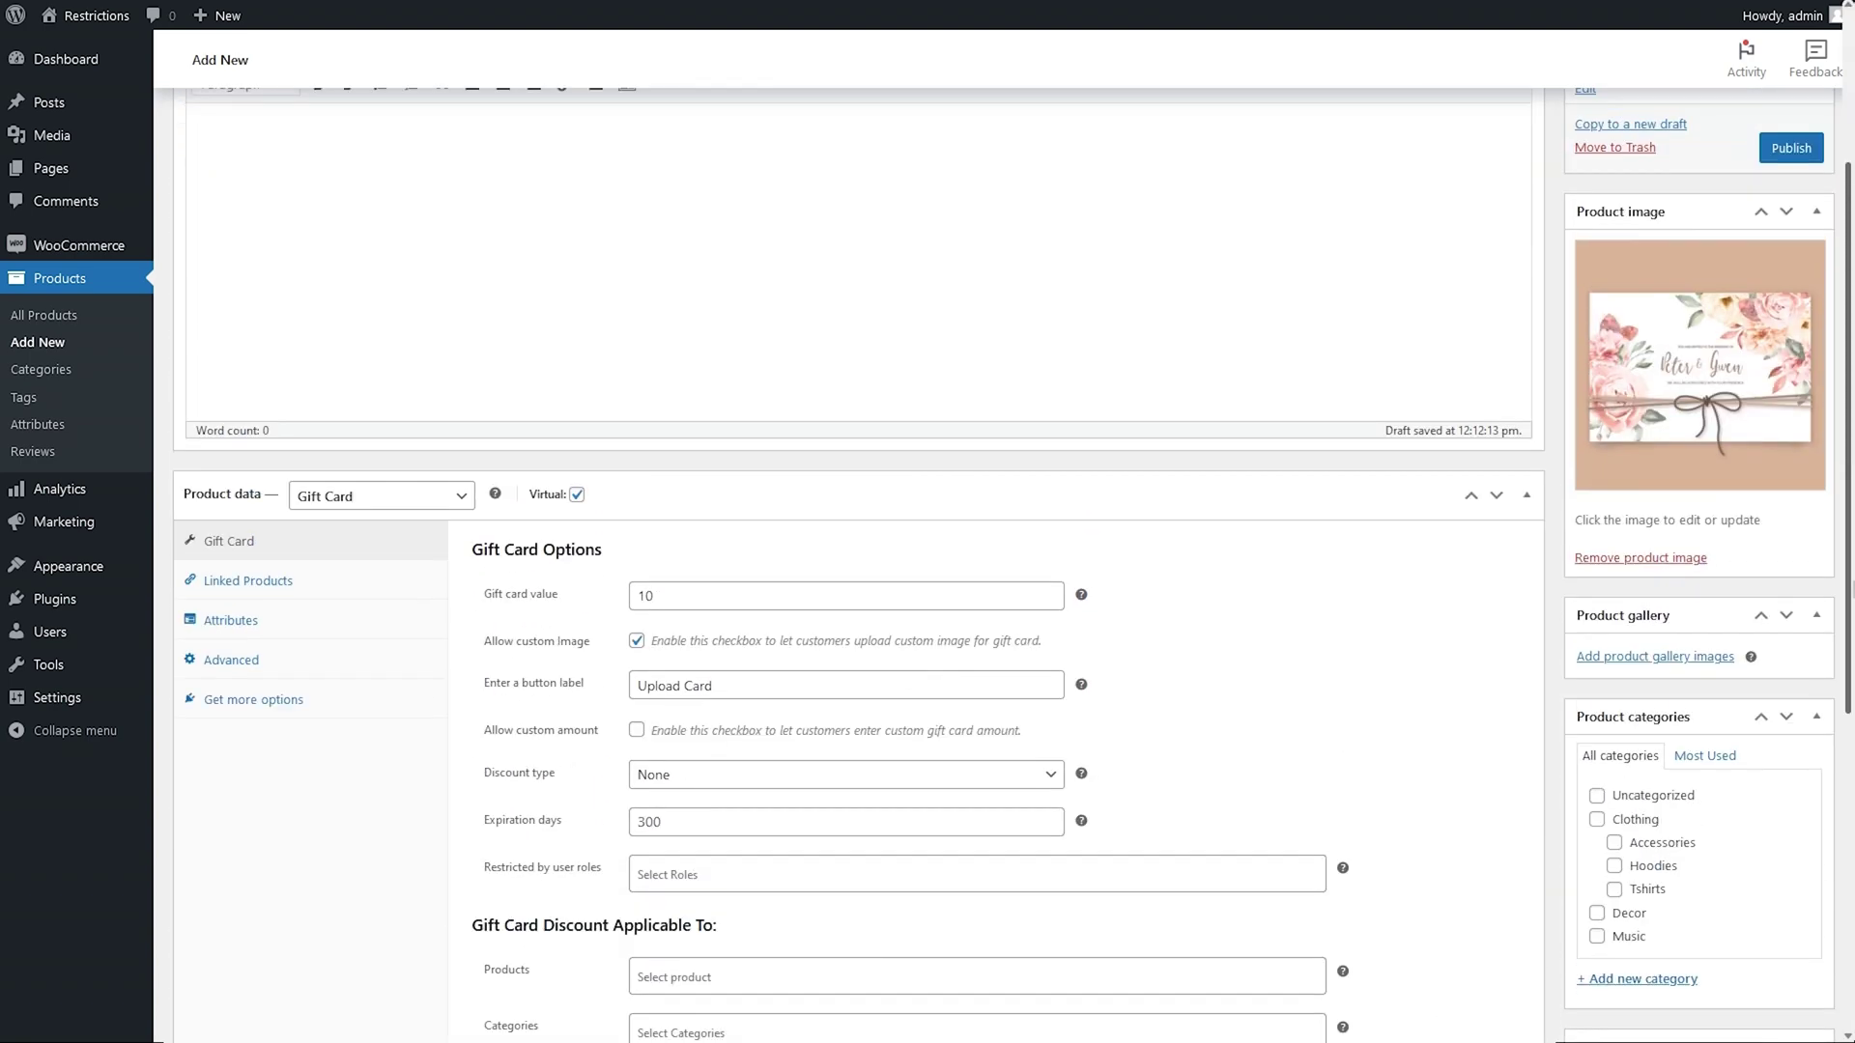
# Step: Publish the Wedding Card gift card product
pyautogui.click(1807, 420)
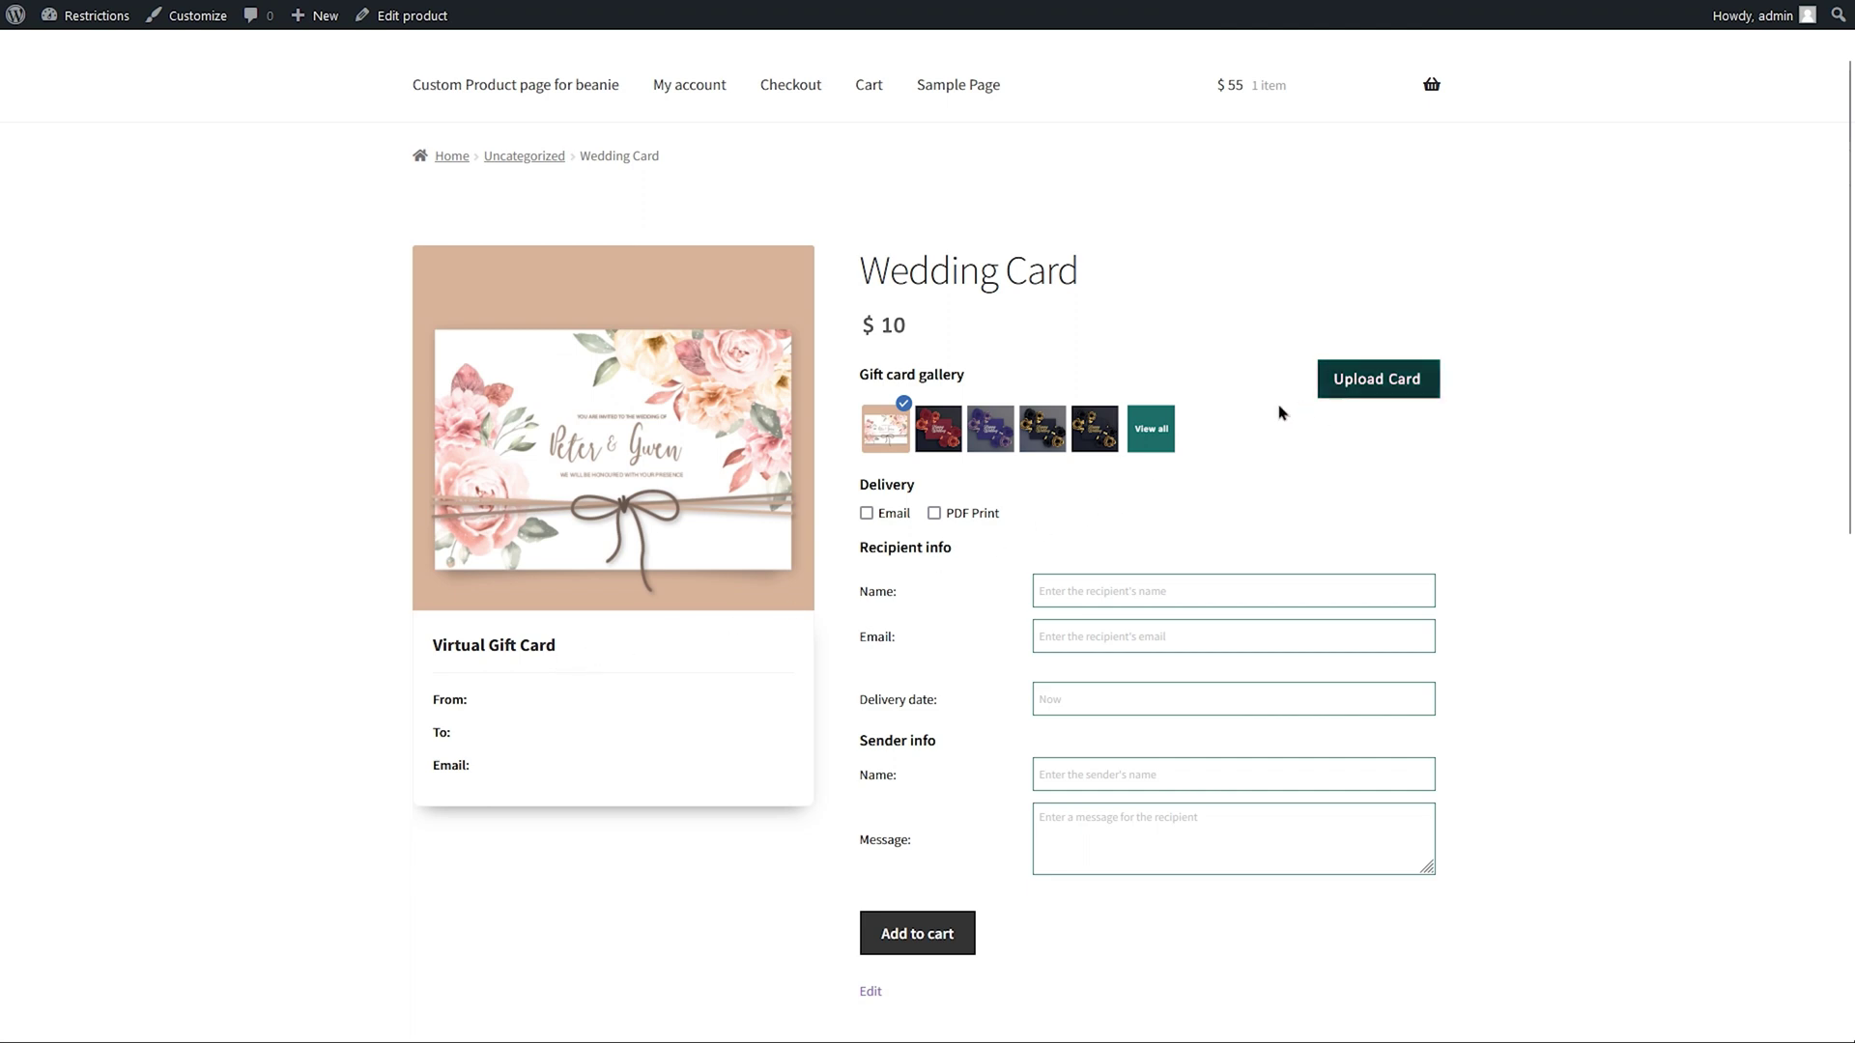
# Step: Preview other gift card designs and the full design gallery, keeping the floral card
pyautogui.click(1048, 445)
pyautogui.click(1092, 445)
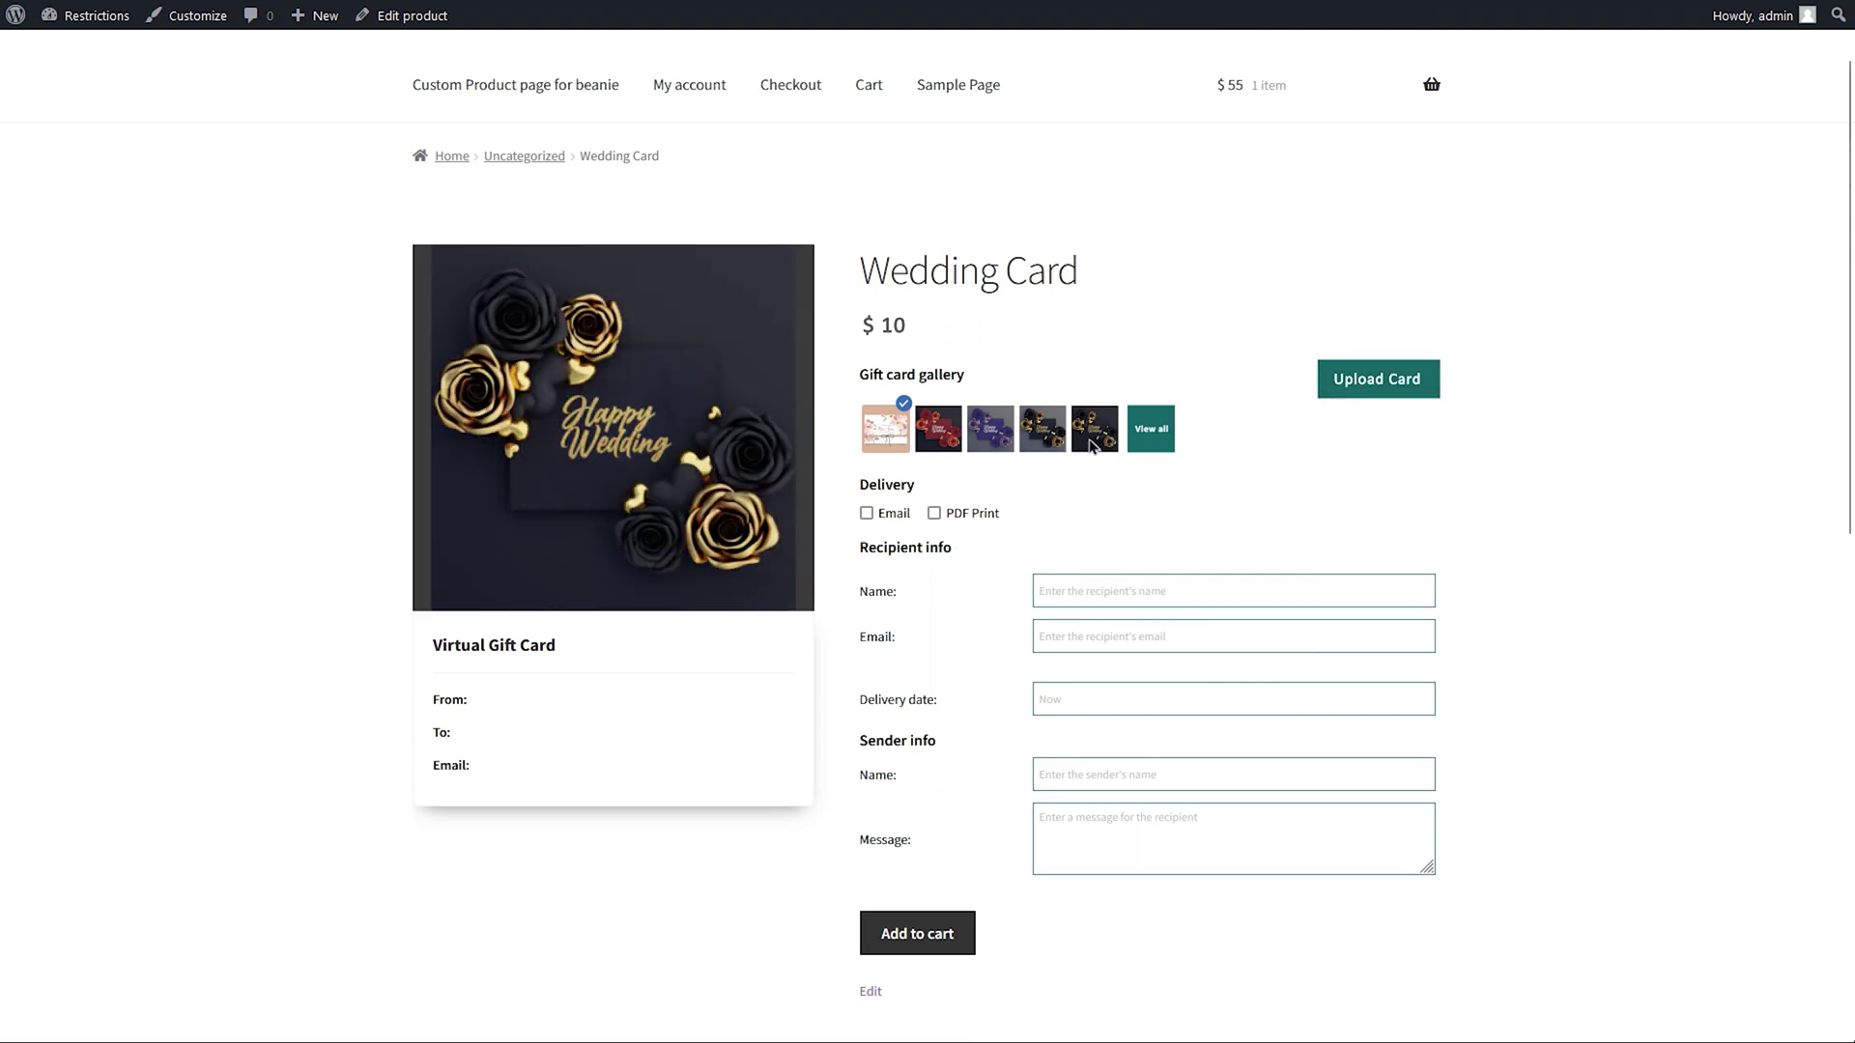
pyautogui.click(1151, 433)
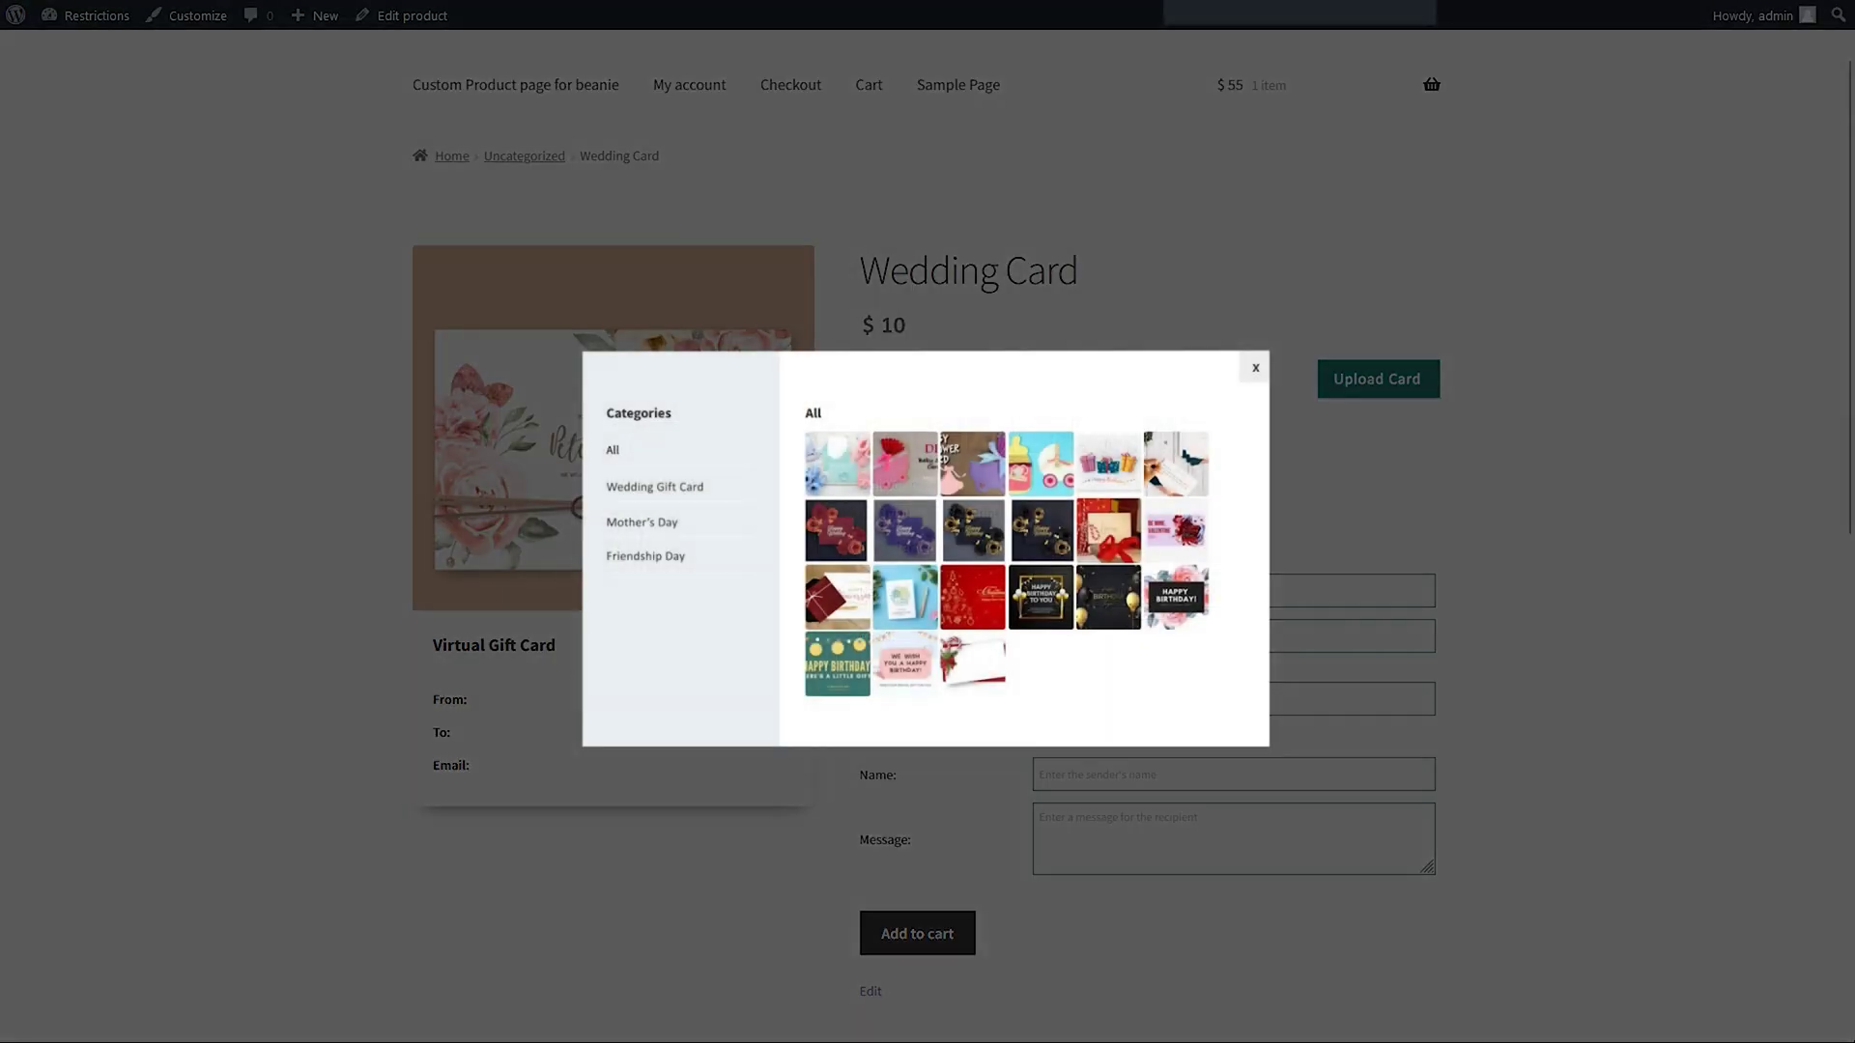
pyautogui.click(1255, 367)
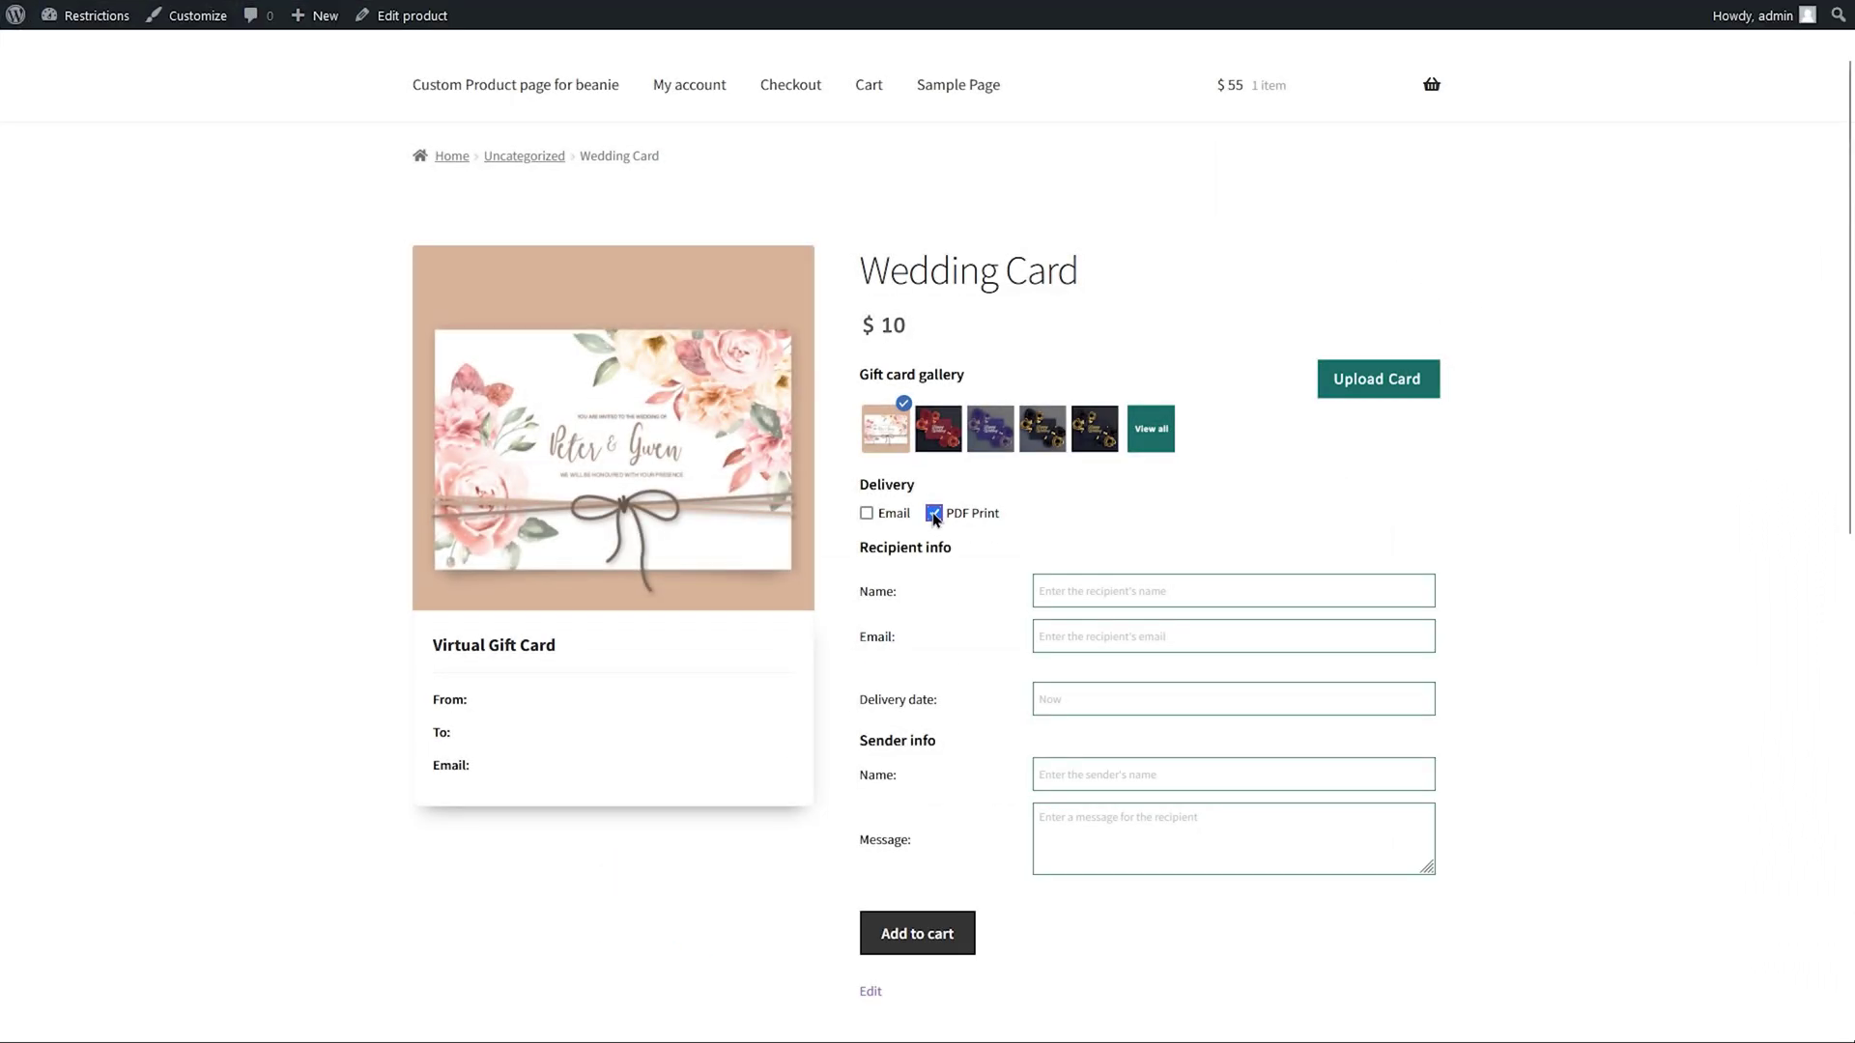
# Step: Address the card to xyz by email with a personal message, add it to the cart and view the cart
pyautogui.click(1215, 587)
pyautogui.write('xyz')
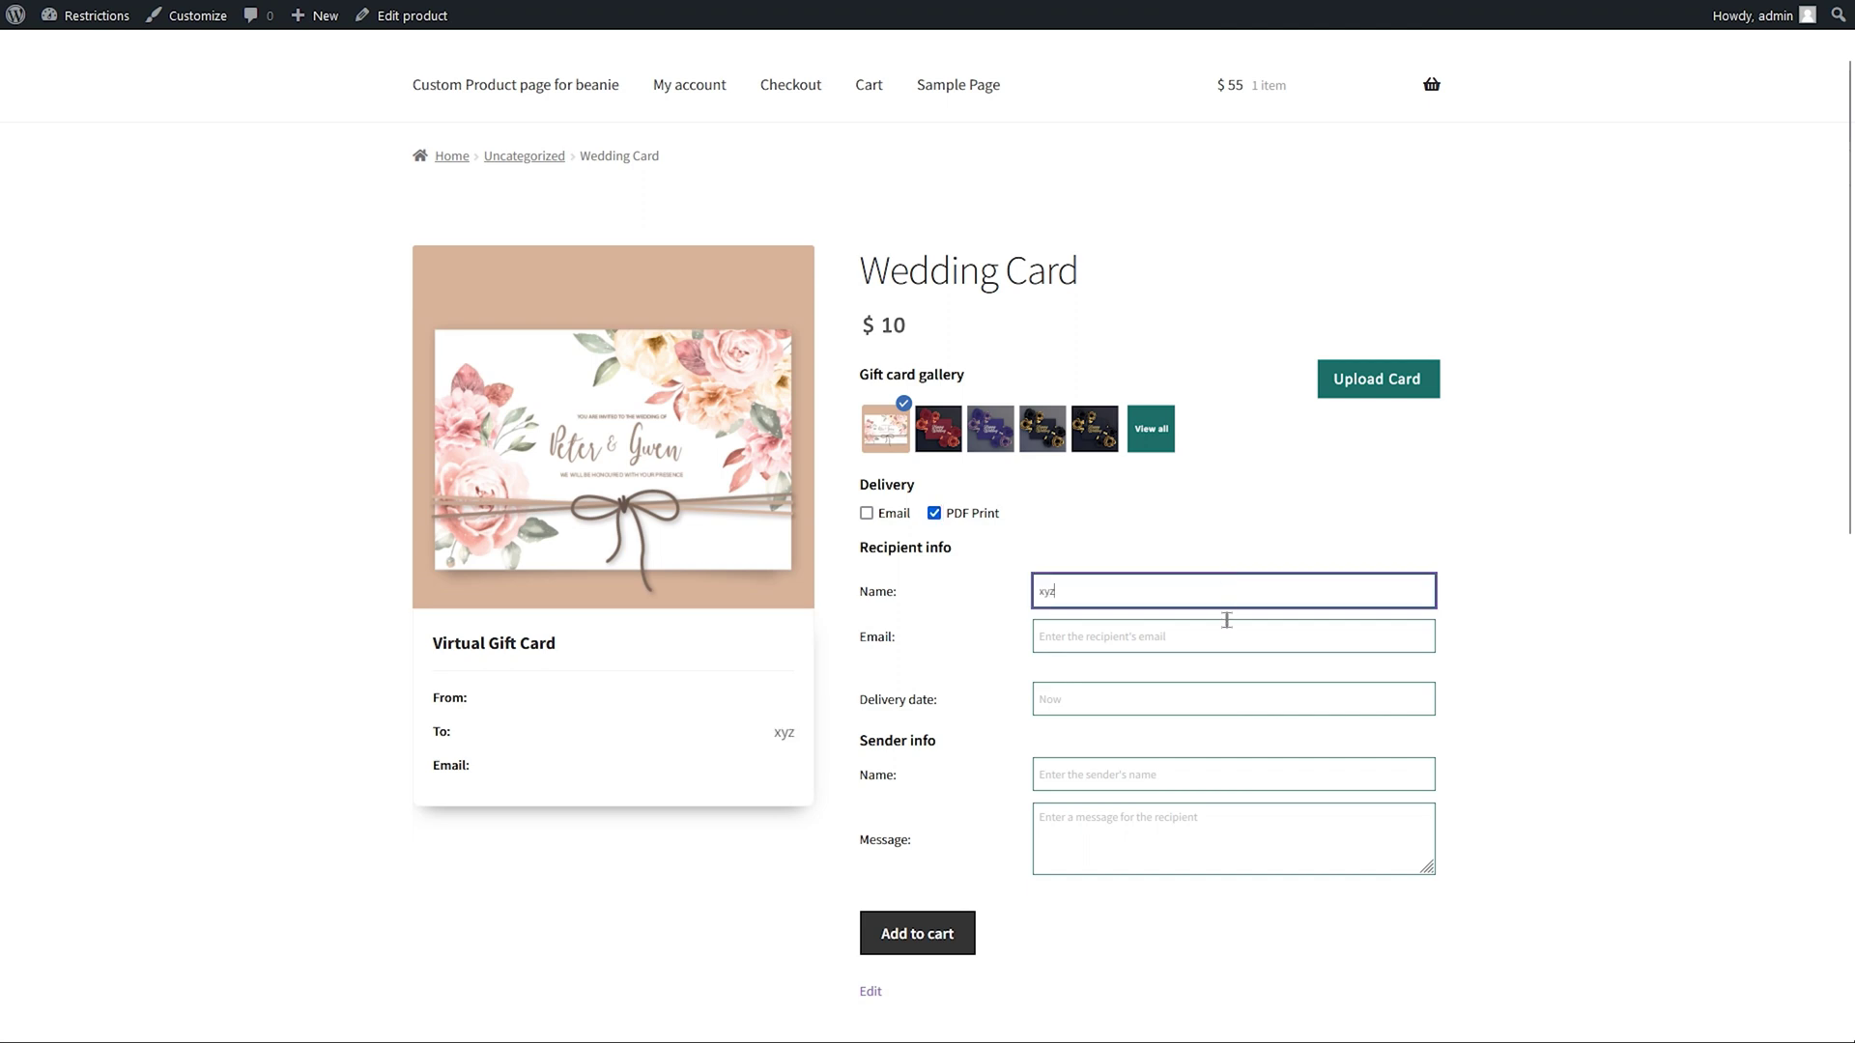
pyautogui.click(1226, 634)
pyautogui.write('xyz@example.com')
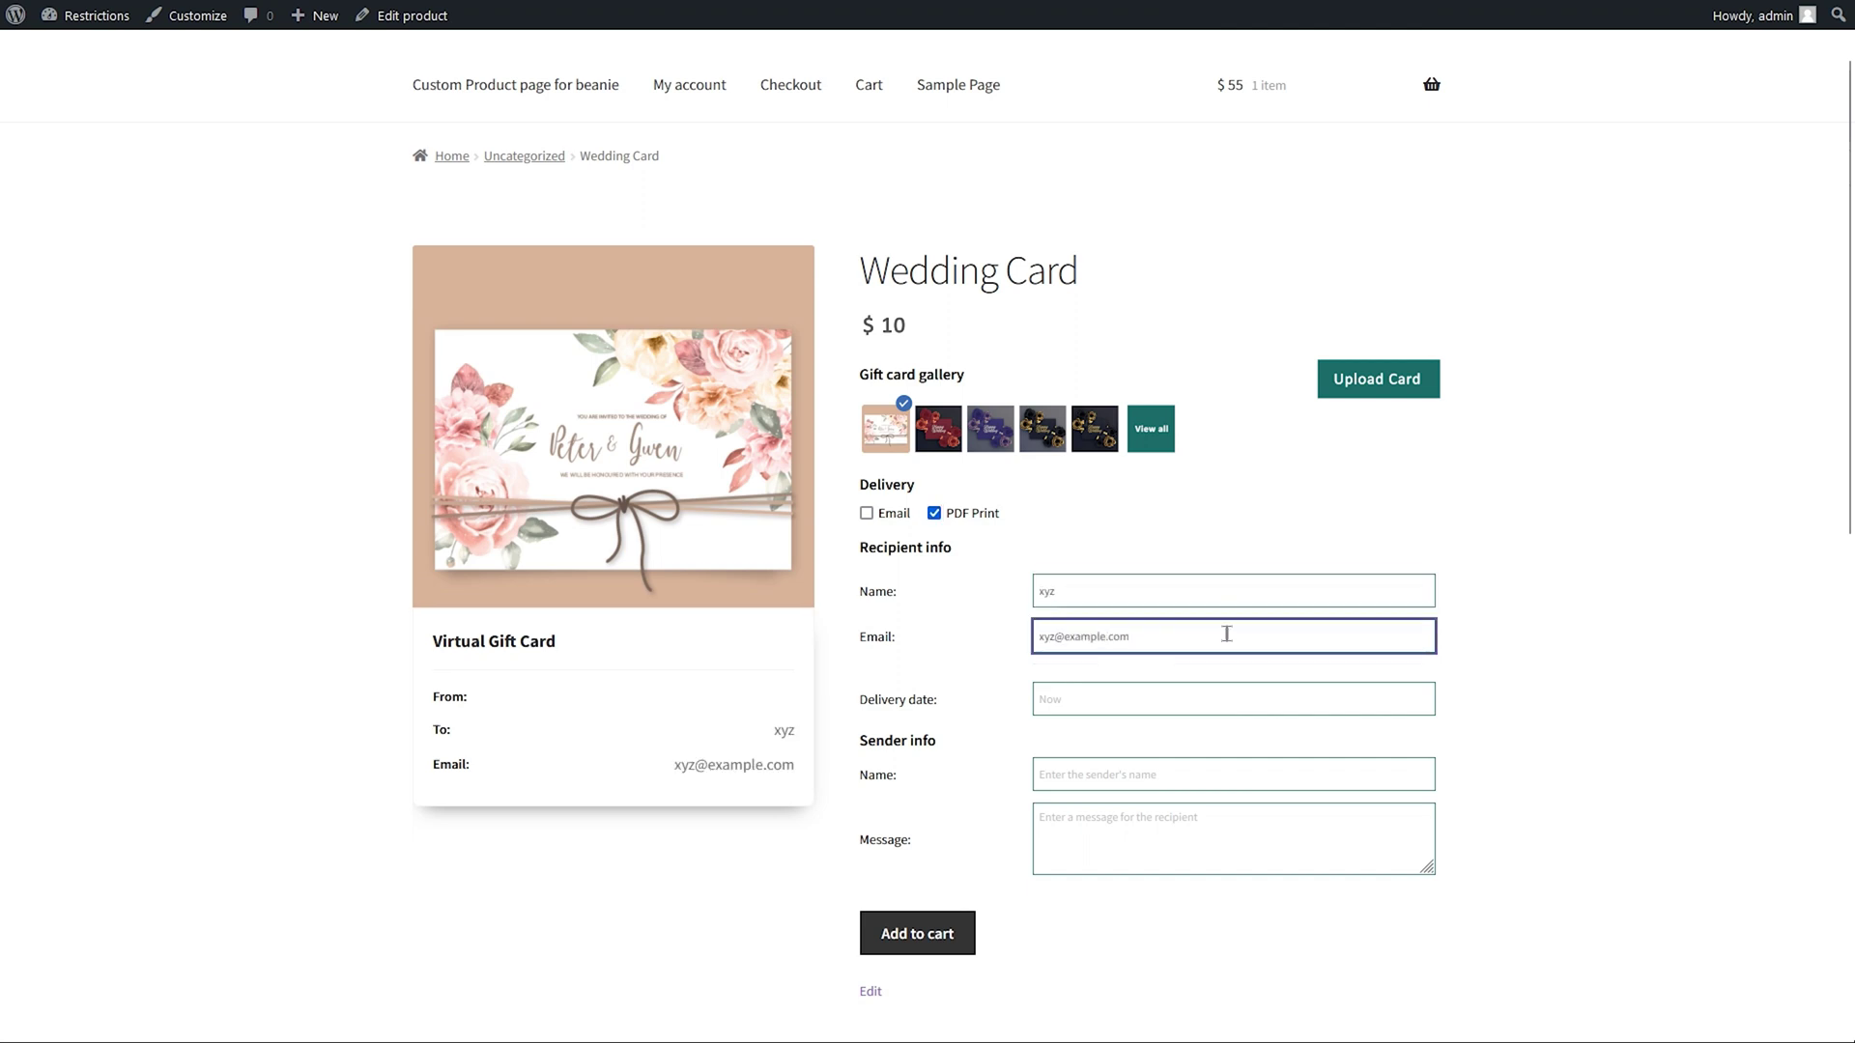
pyautogui.click(867, 514)
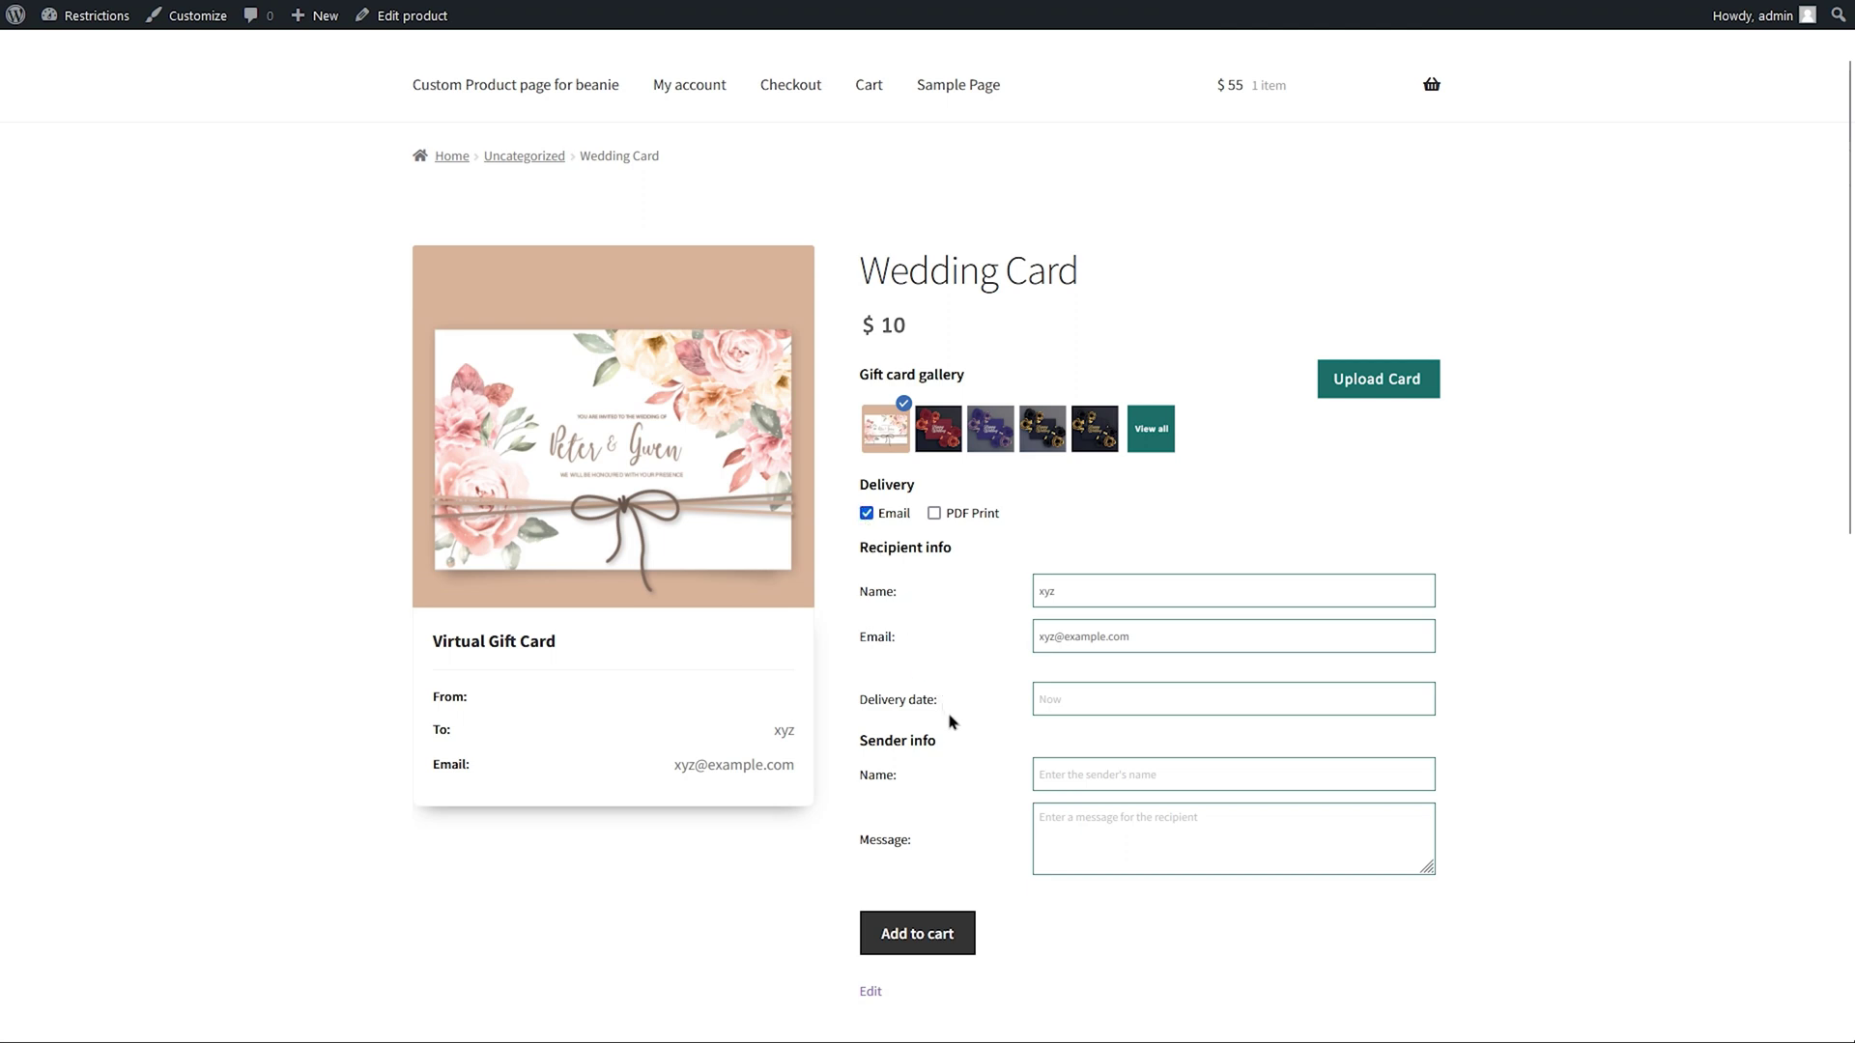
pyautogui.write('abc')
pyautogui.click(1215, 822)
pyautogui.write('Wish you all the best')
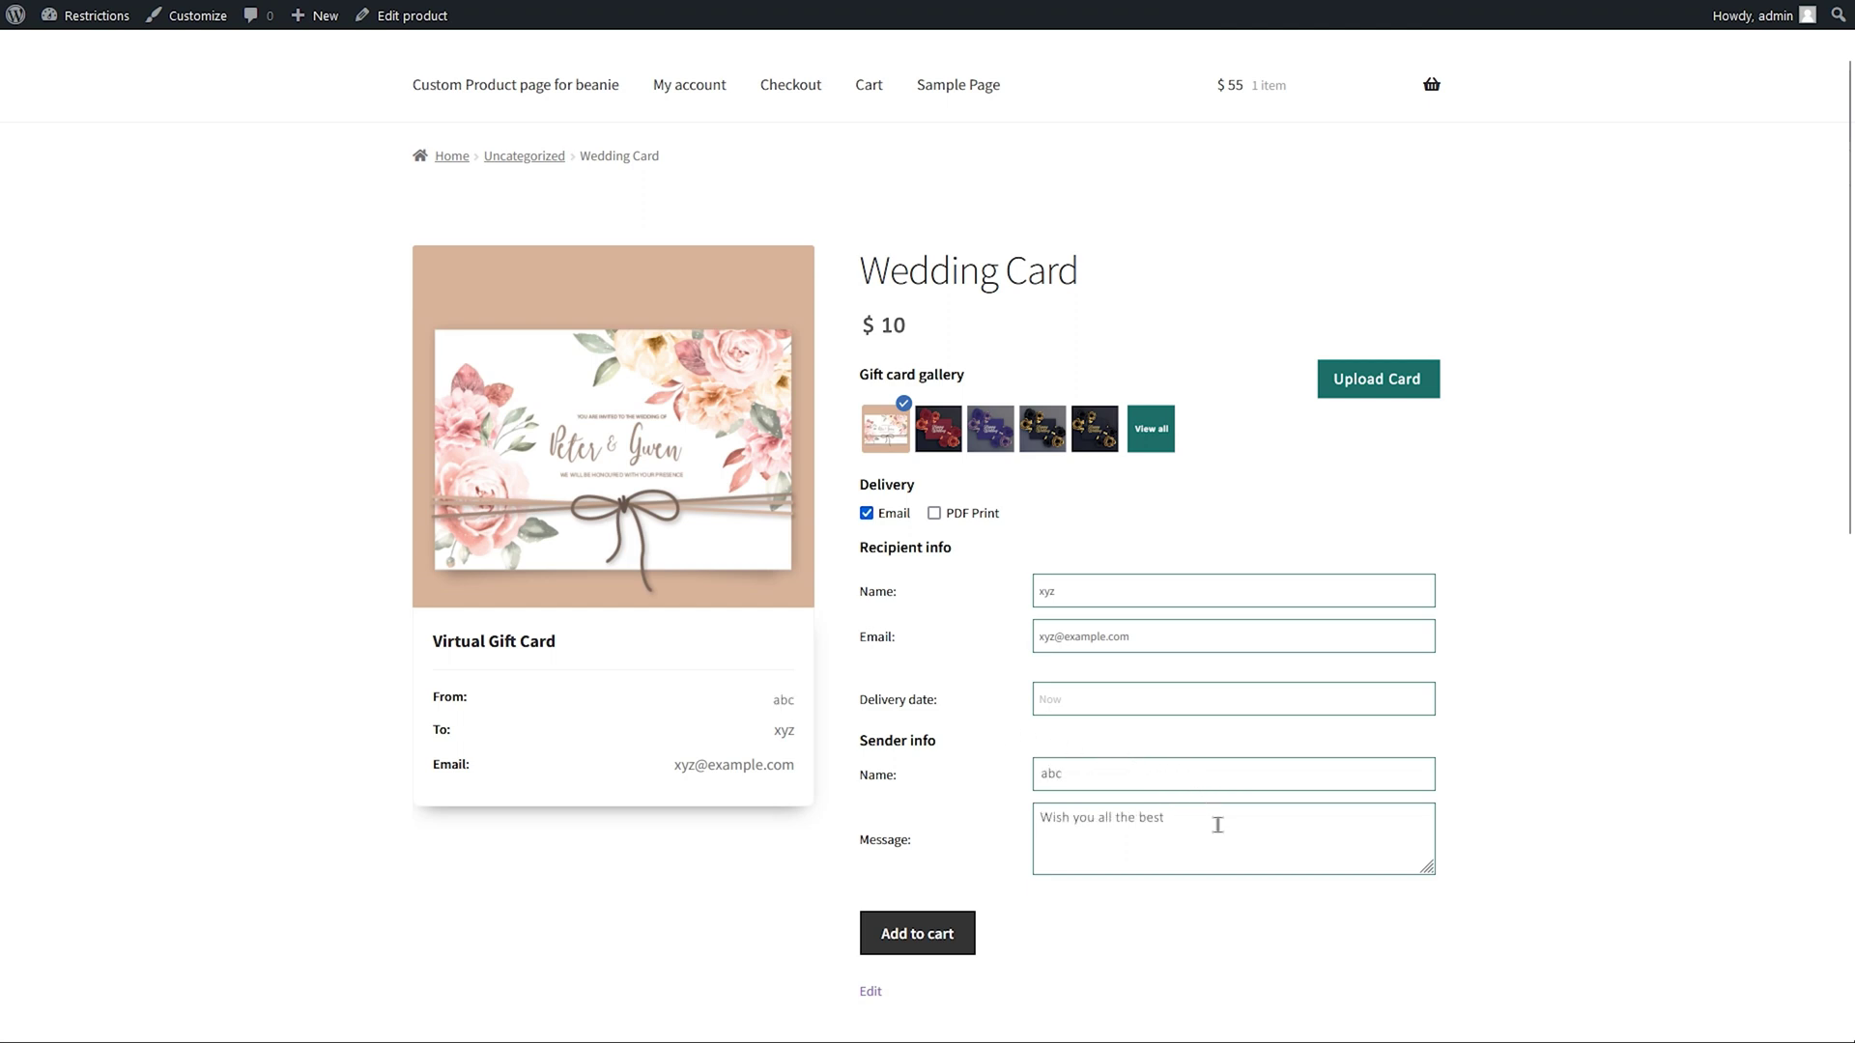
pyautogui.click(940, 931)
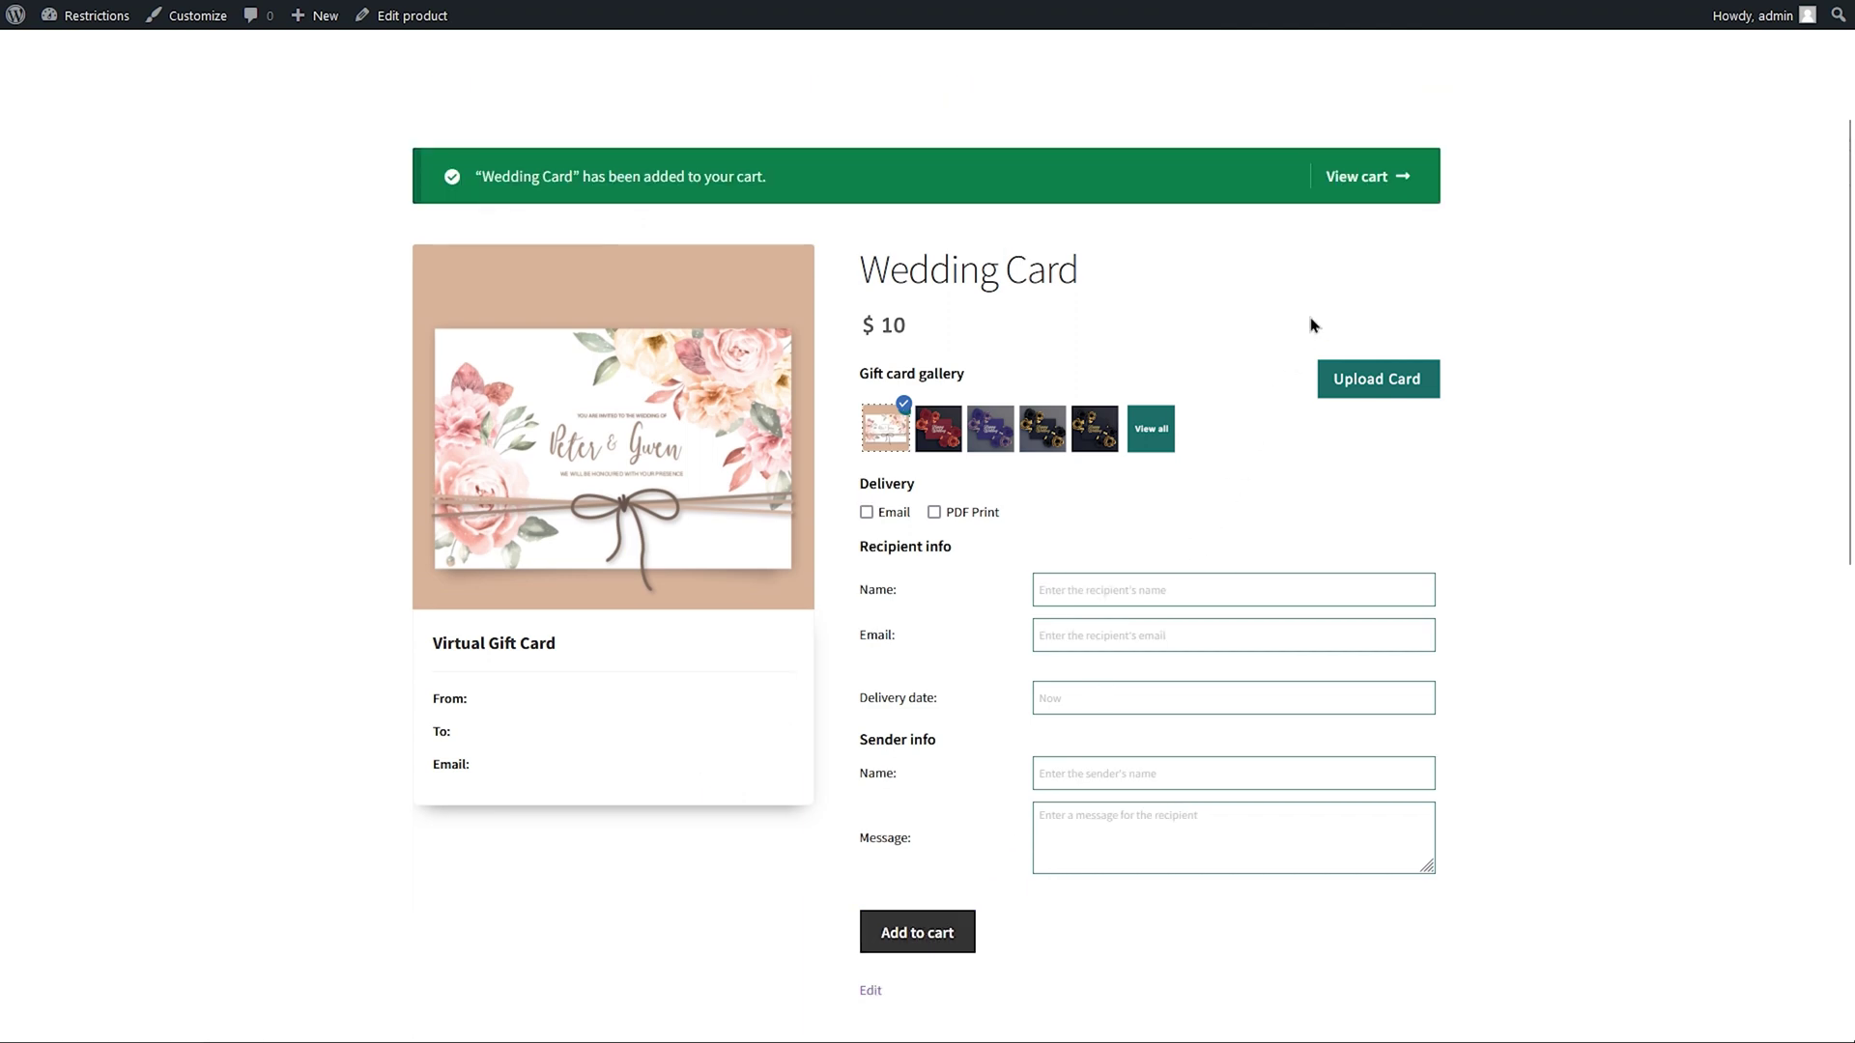
pyautogui.click(1366, 177)
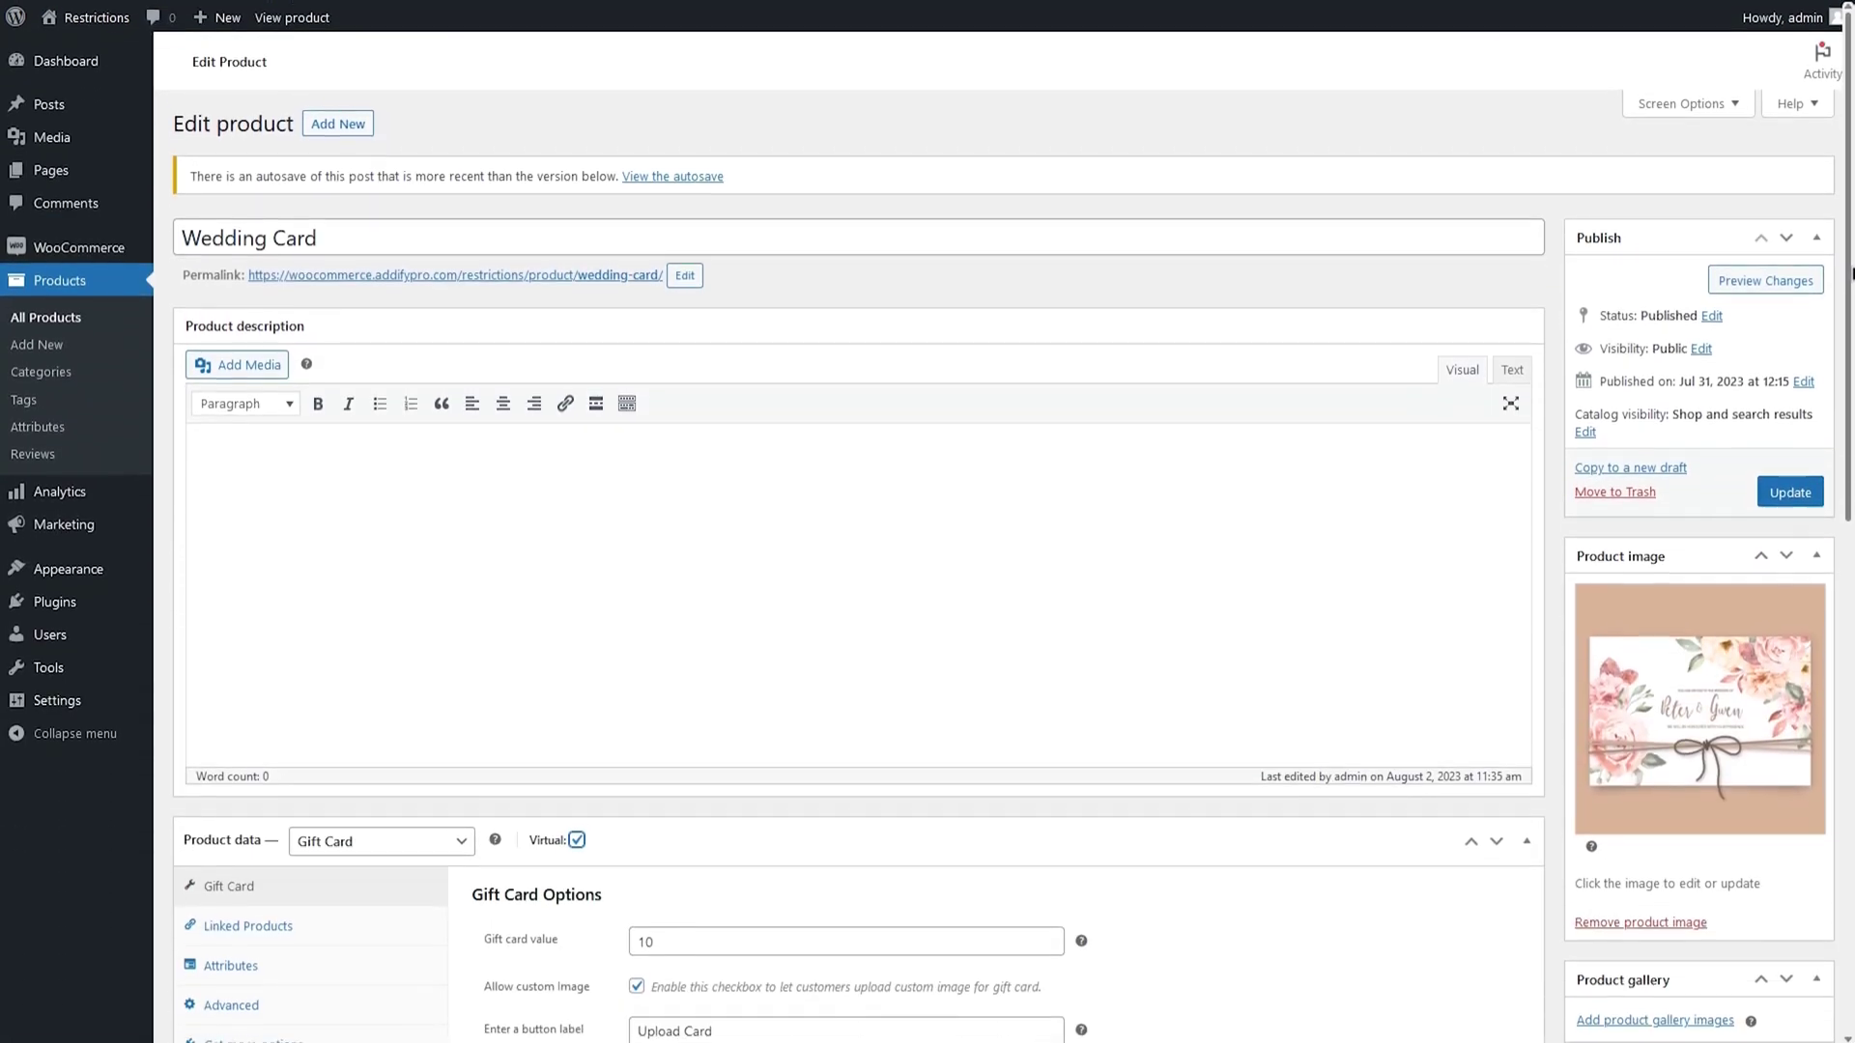
pyautogui.scroll(-4, 1667, 563)
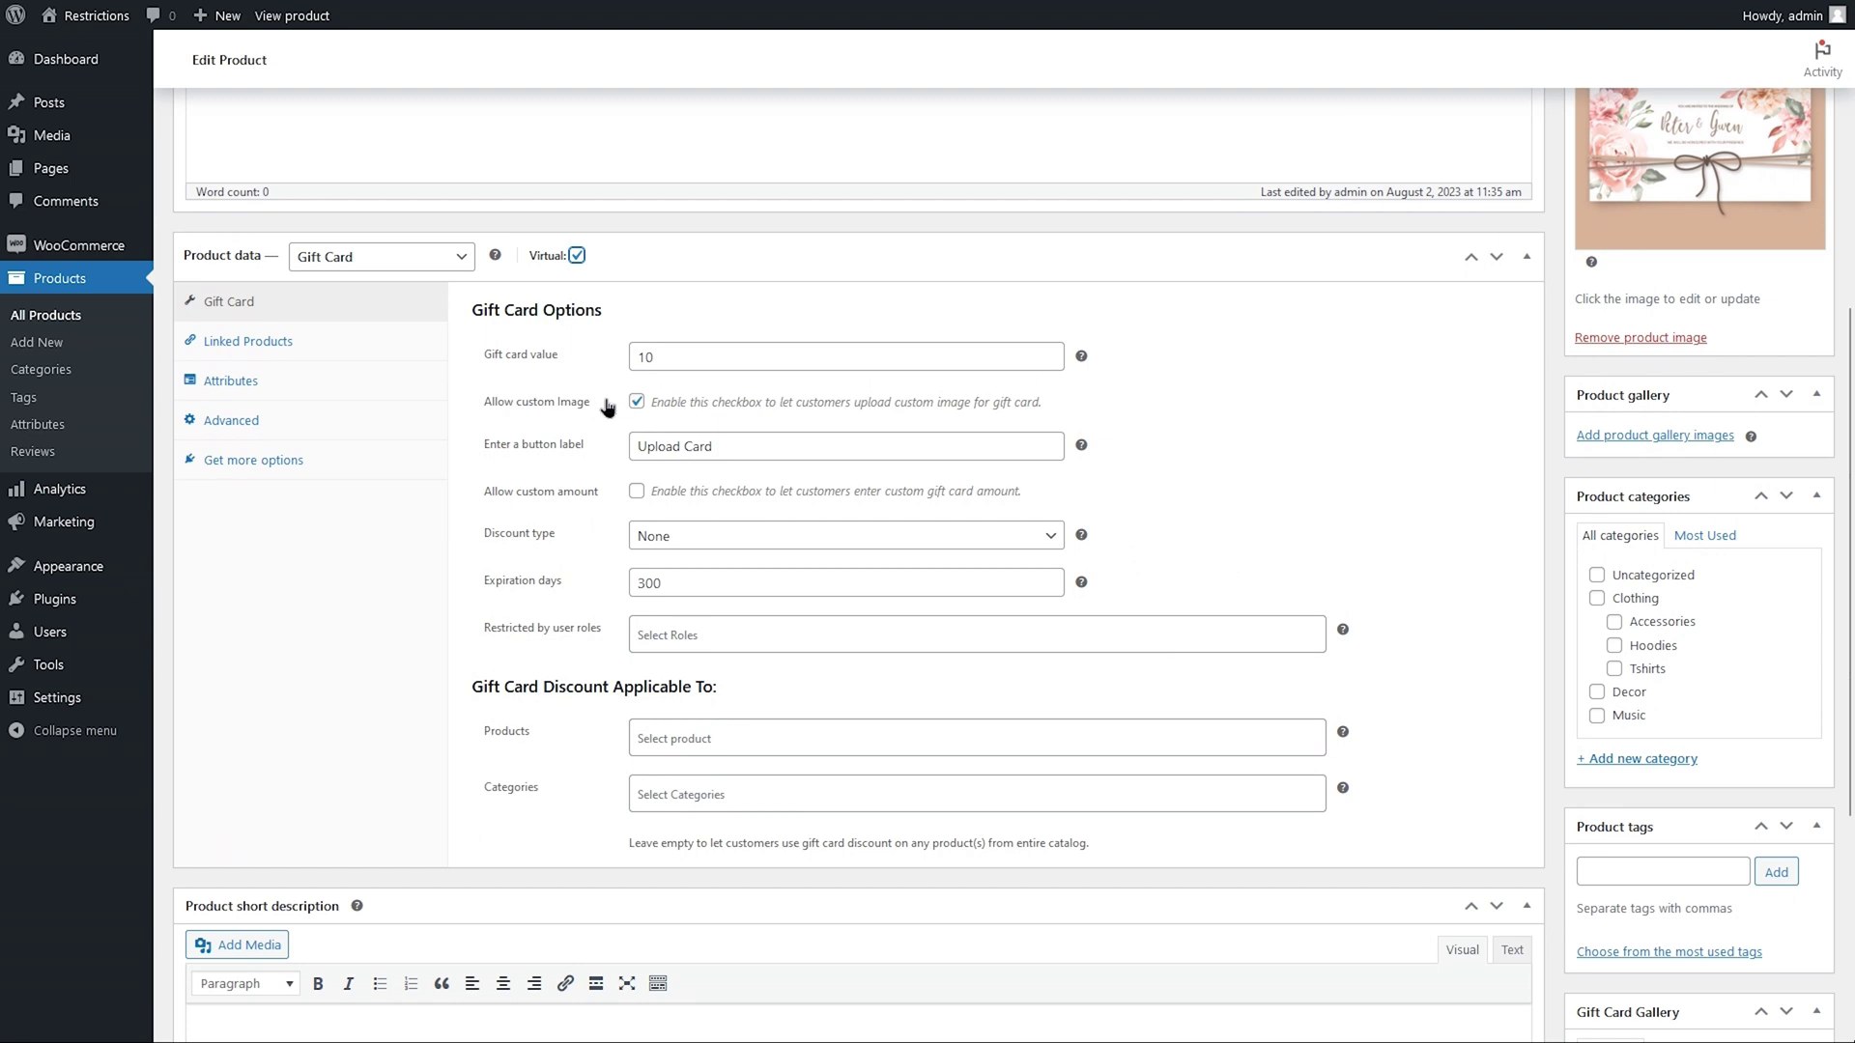
# Step: Untick Virtual so the Wedding Card becomes a physical gift card
pyautogui.click(577, 256)
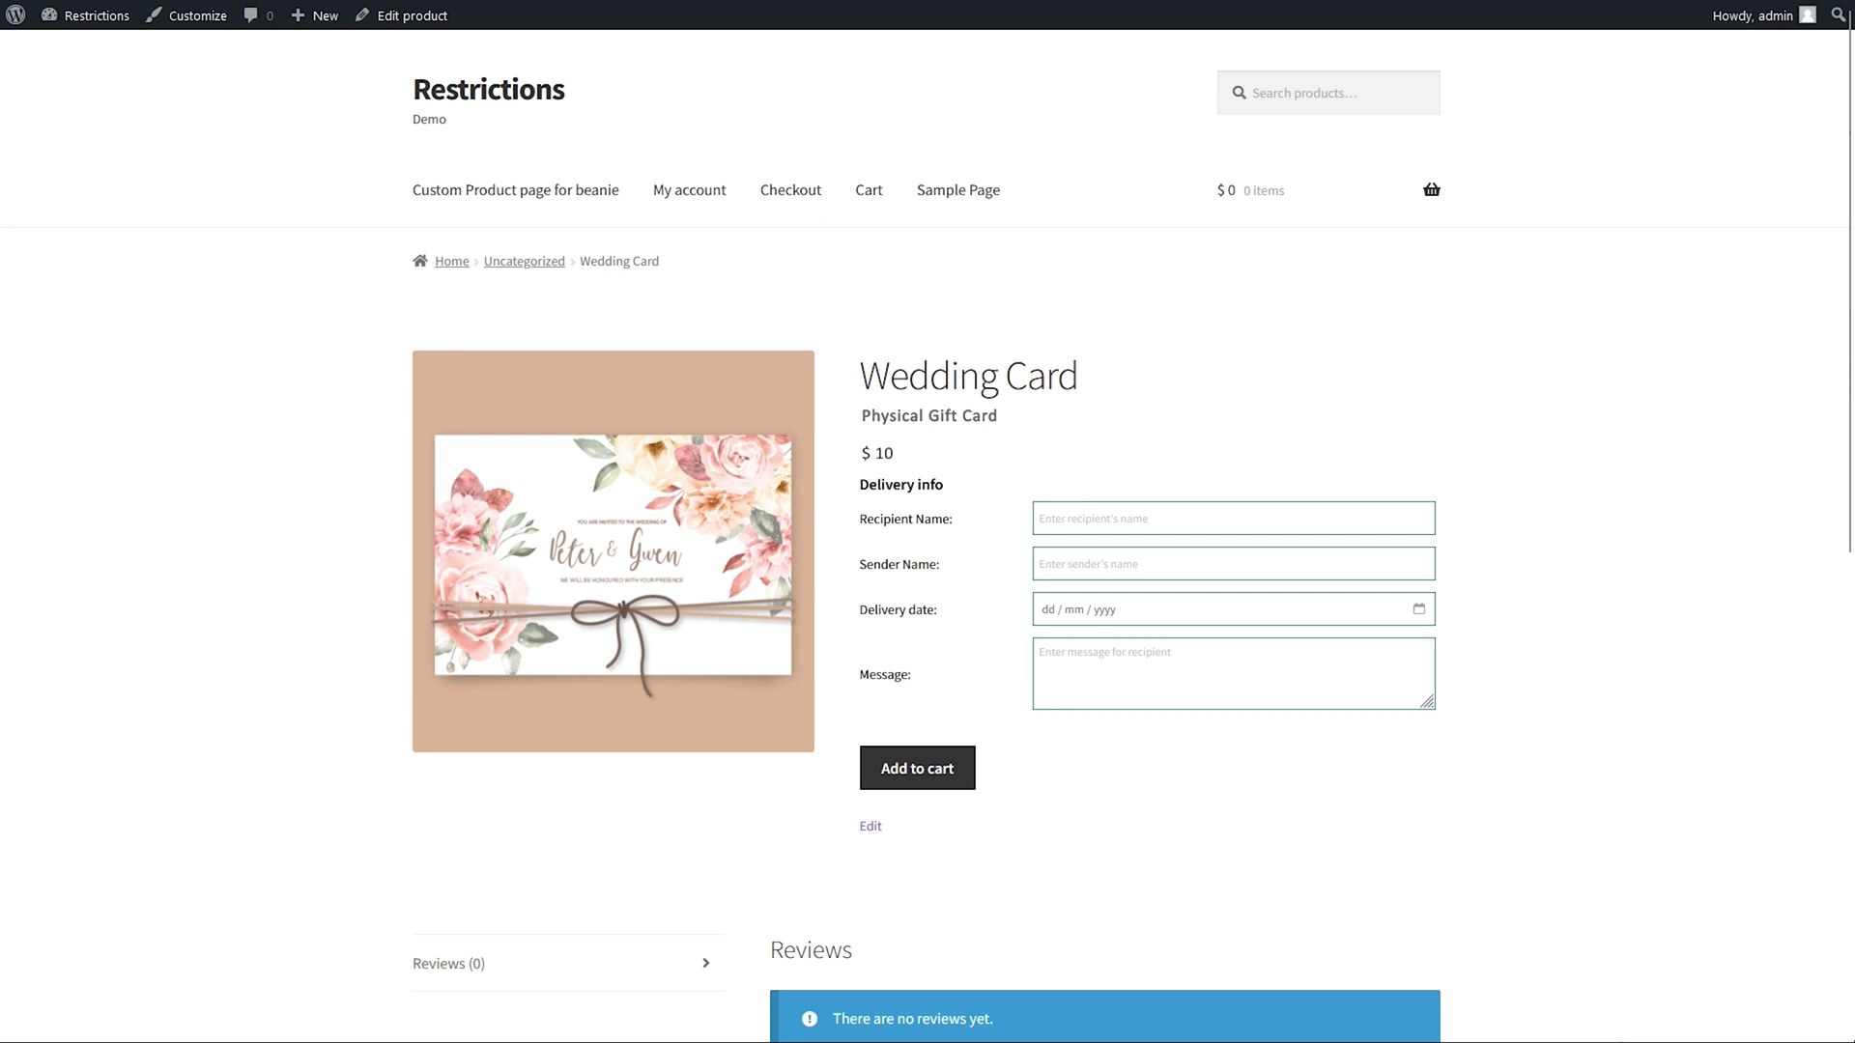
# Step: Fill recipient and sender names, delivery date 2023-08-10, add to cart and proceed to checkout
pyautogui.click(1313, 519)
pyautogui.write('xyz')
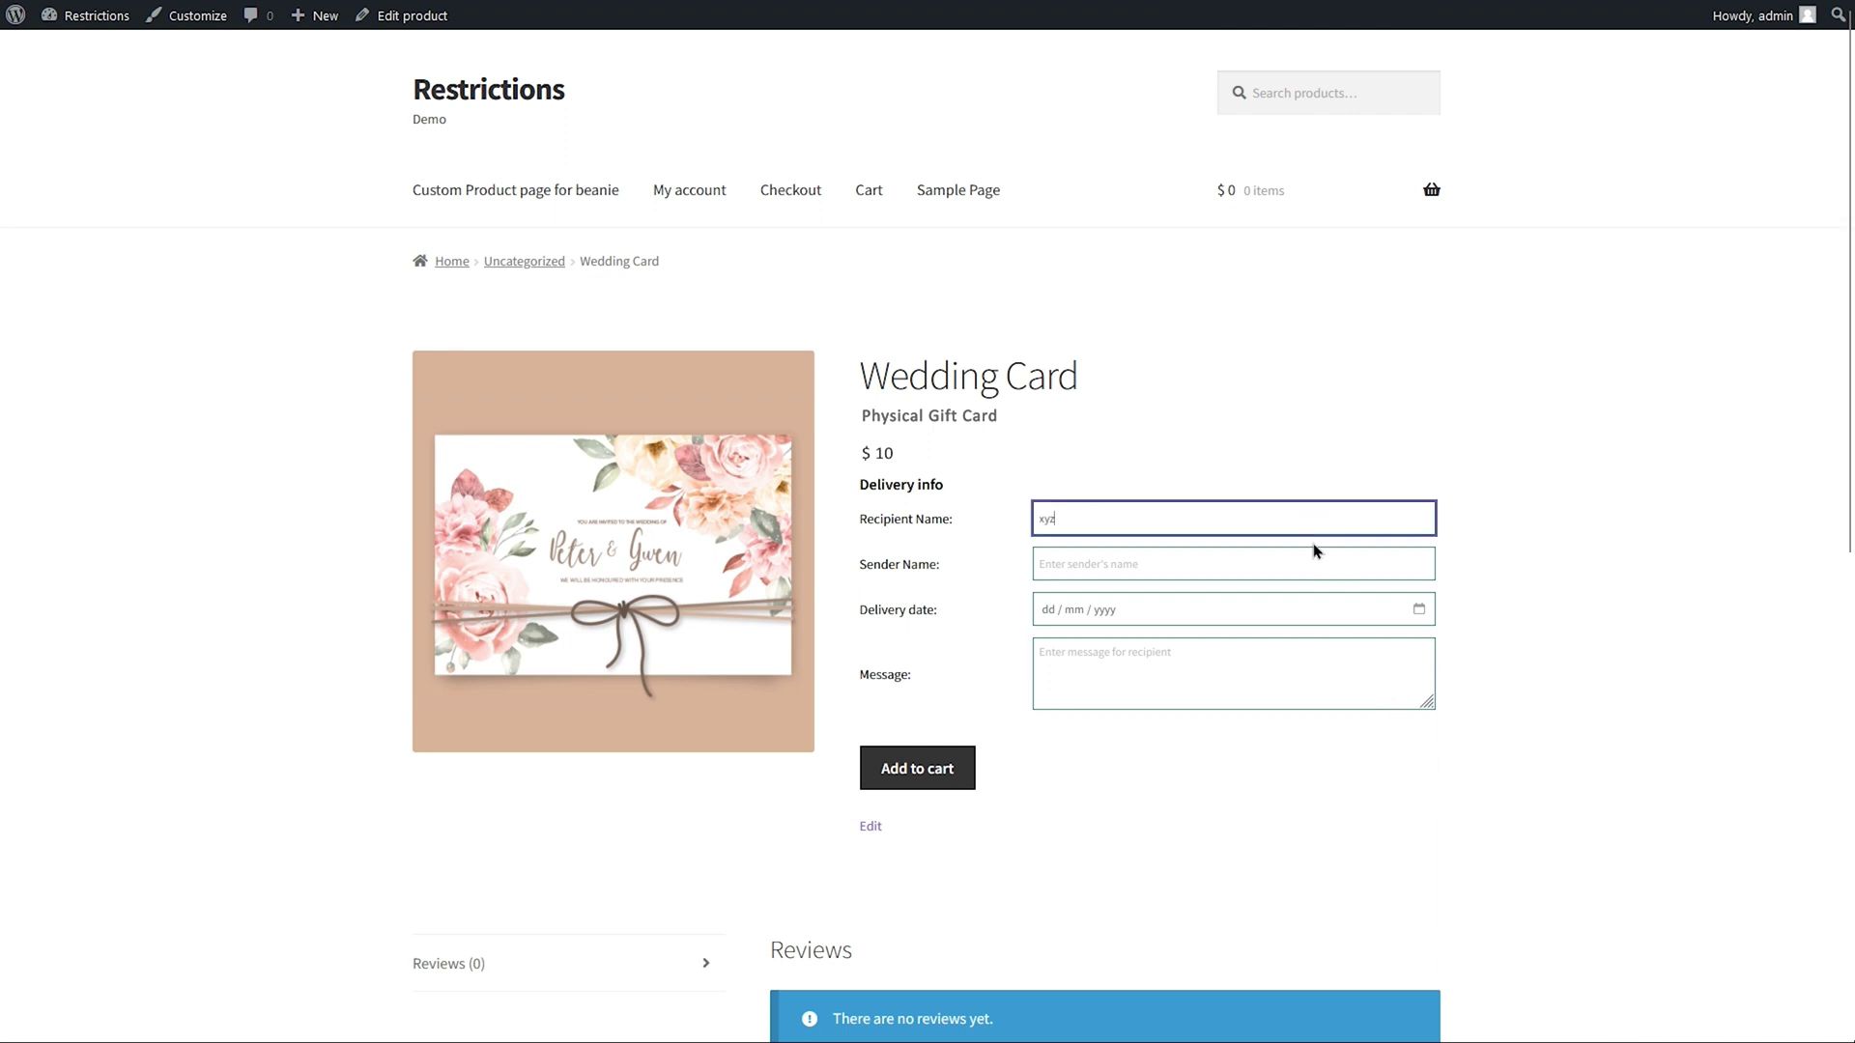
pyautogui.click(1312, 564)
pyautogui.write('xyz@example.com')
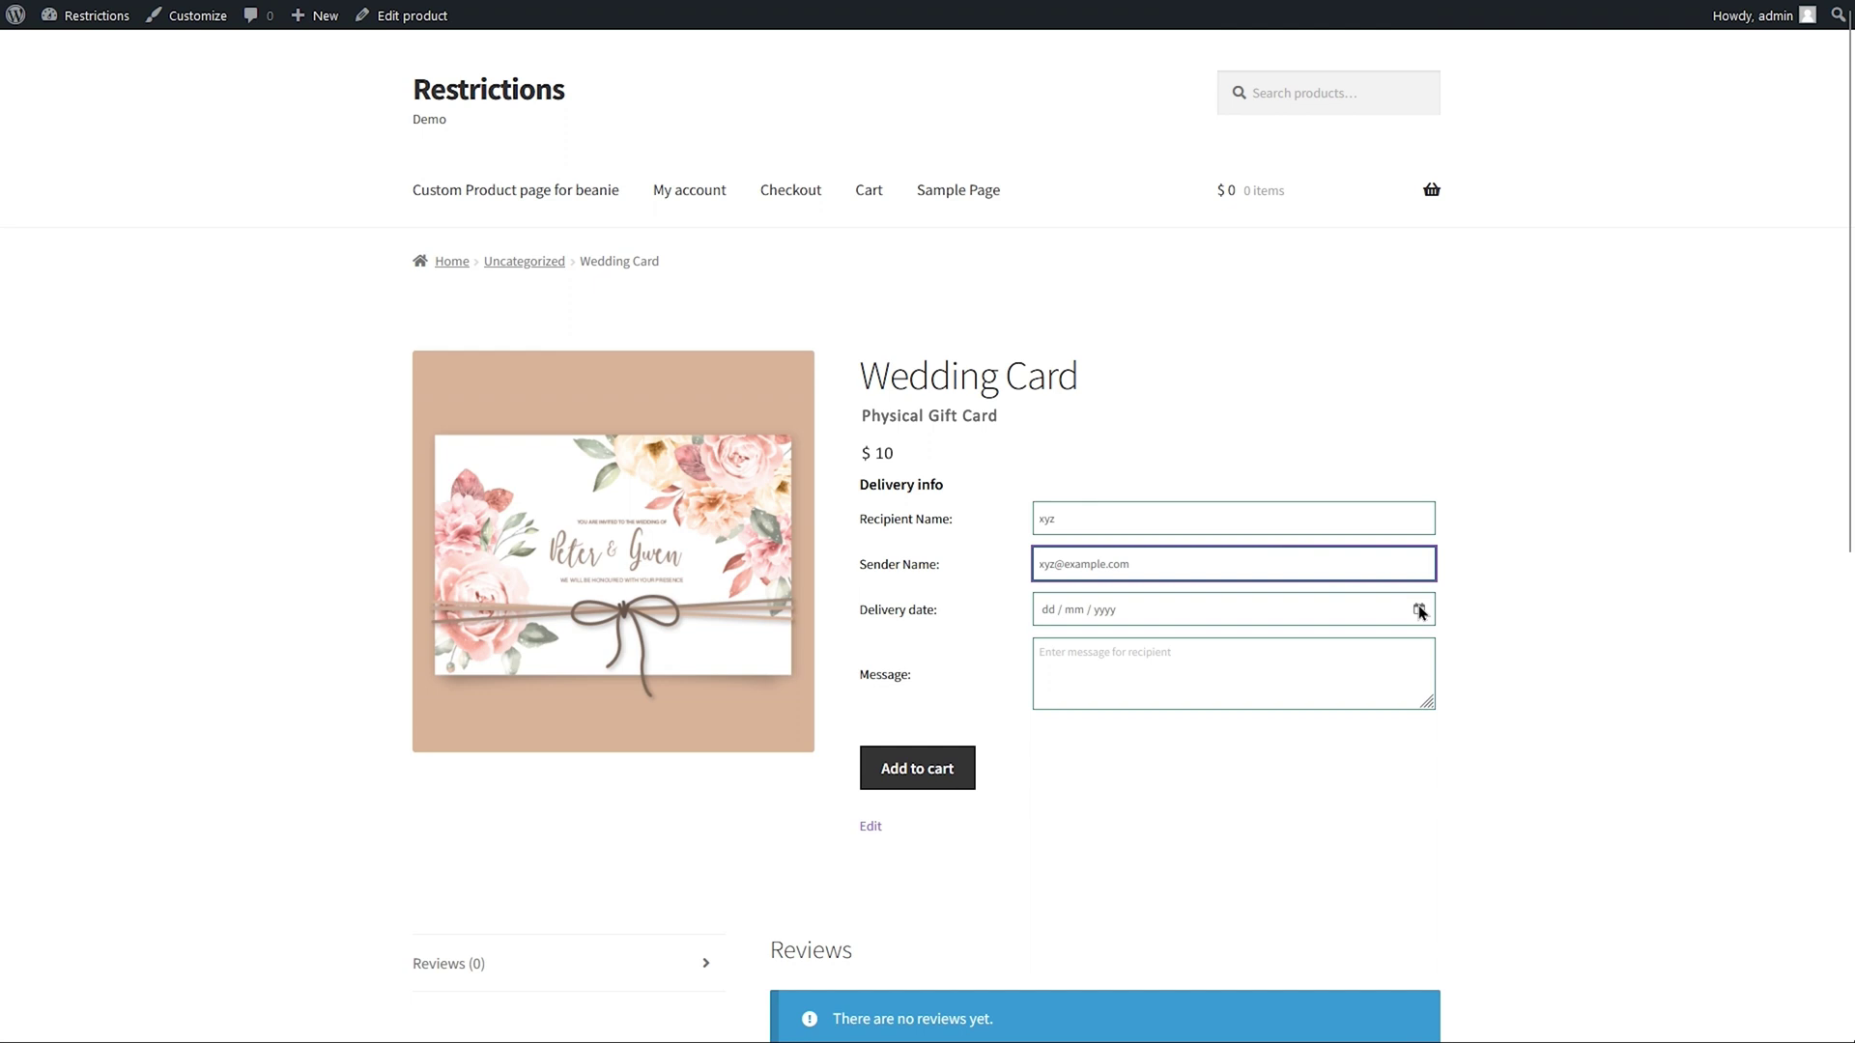
pyautogui.click(1420, 611)
pyautogui.click(1199, 746)
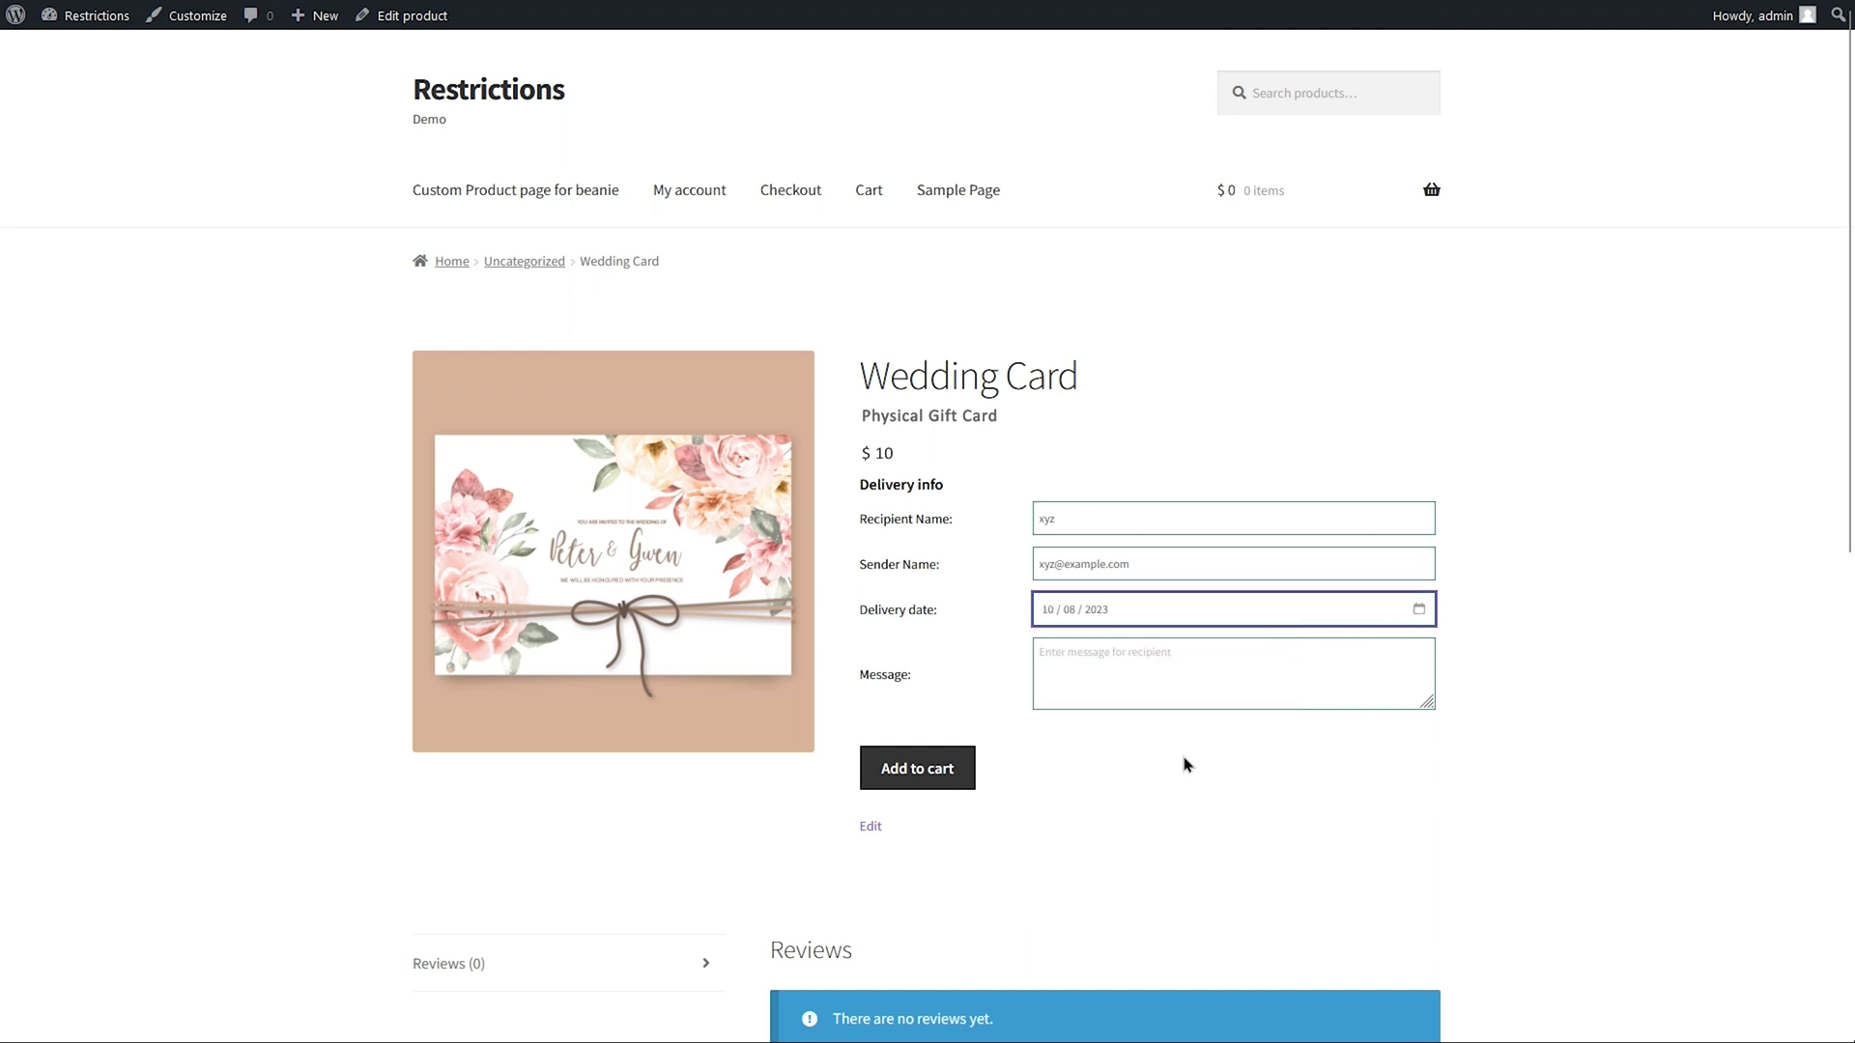
pyautogui.click(949, 780)
pyautogui.scroll(-3, 949, 783)
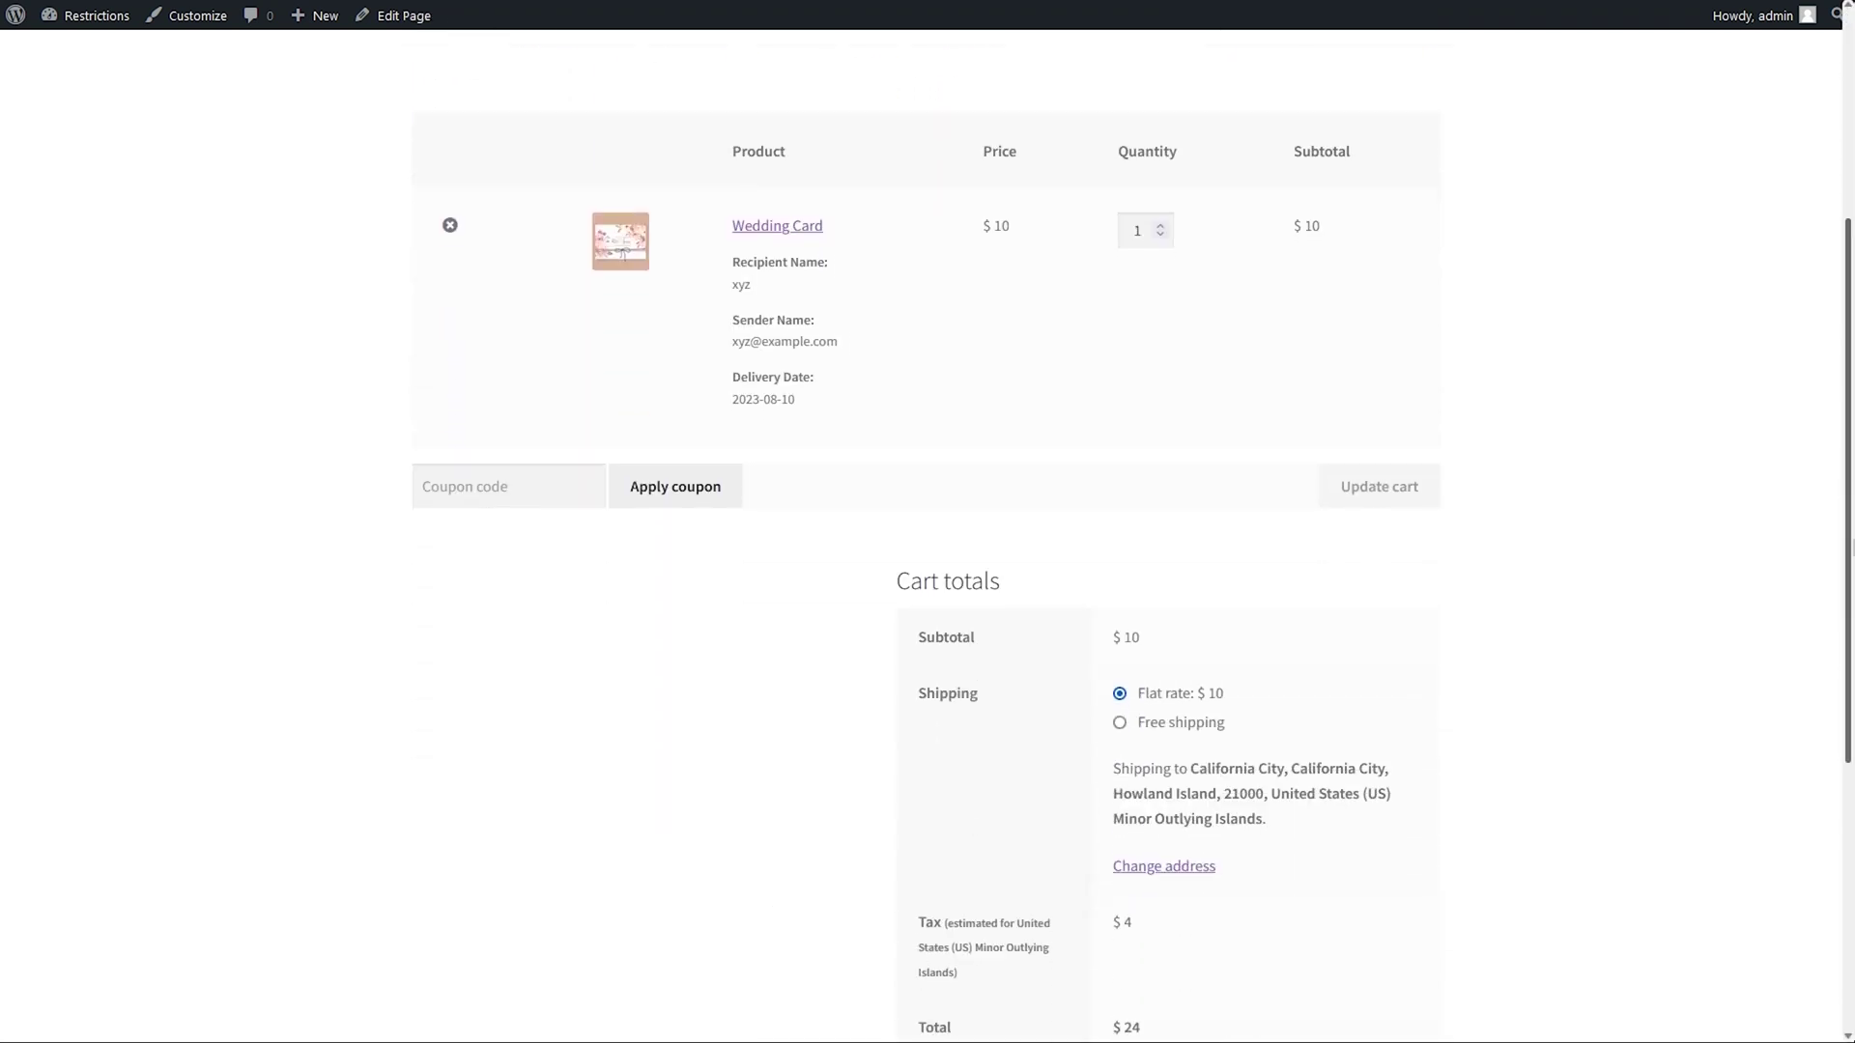
pyautogui.scroll(-2, 949, 783)
pyautogui.click(1275, 839)
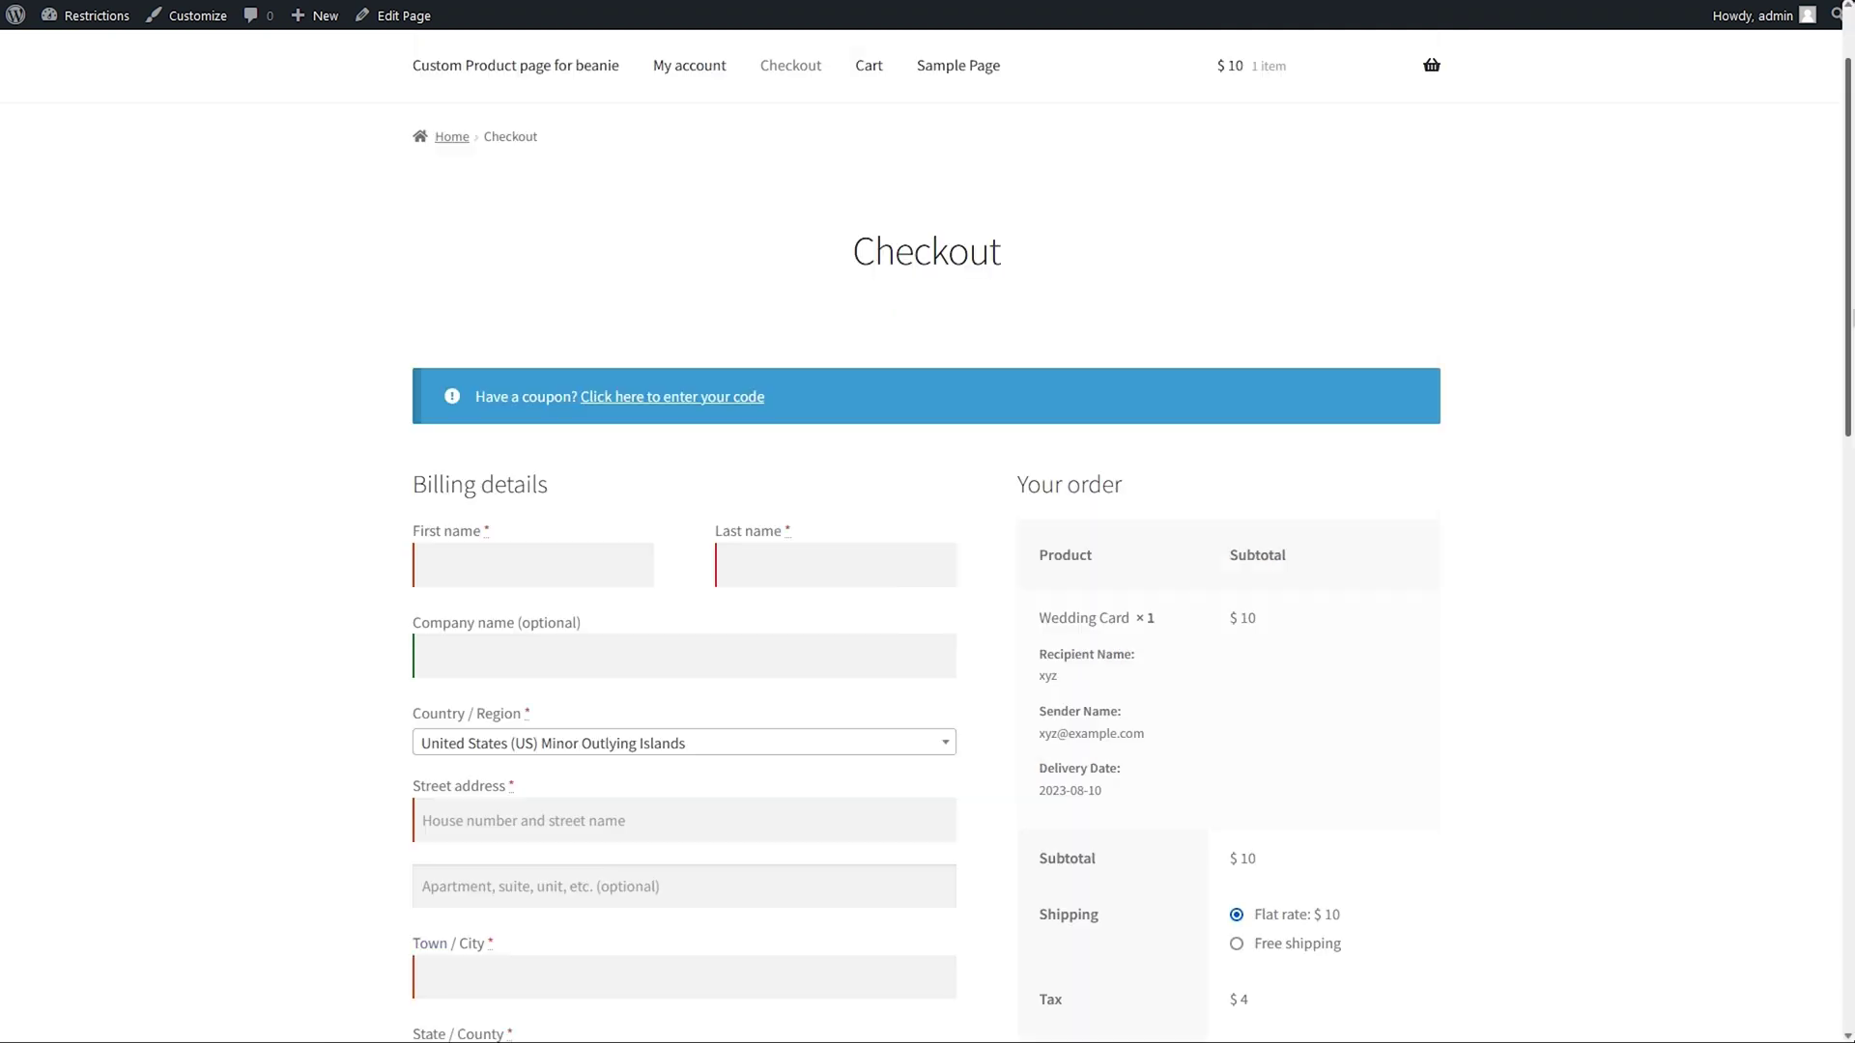
pyautogui.scroll(-1, 1277, 839)
pyautogui.scroll(-3, 927, 580)
pyautogui.scroll(-3, 929, 579)
pyautogui.scroll(-1, 928, 580)
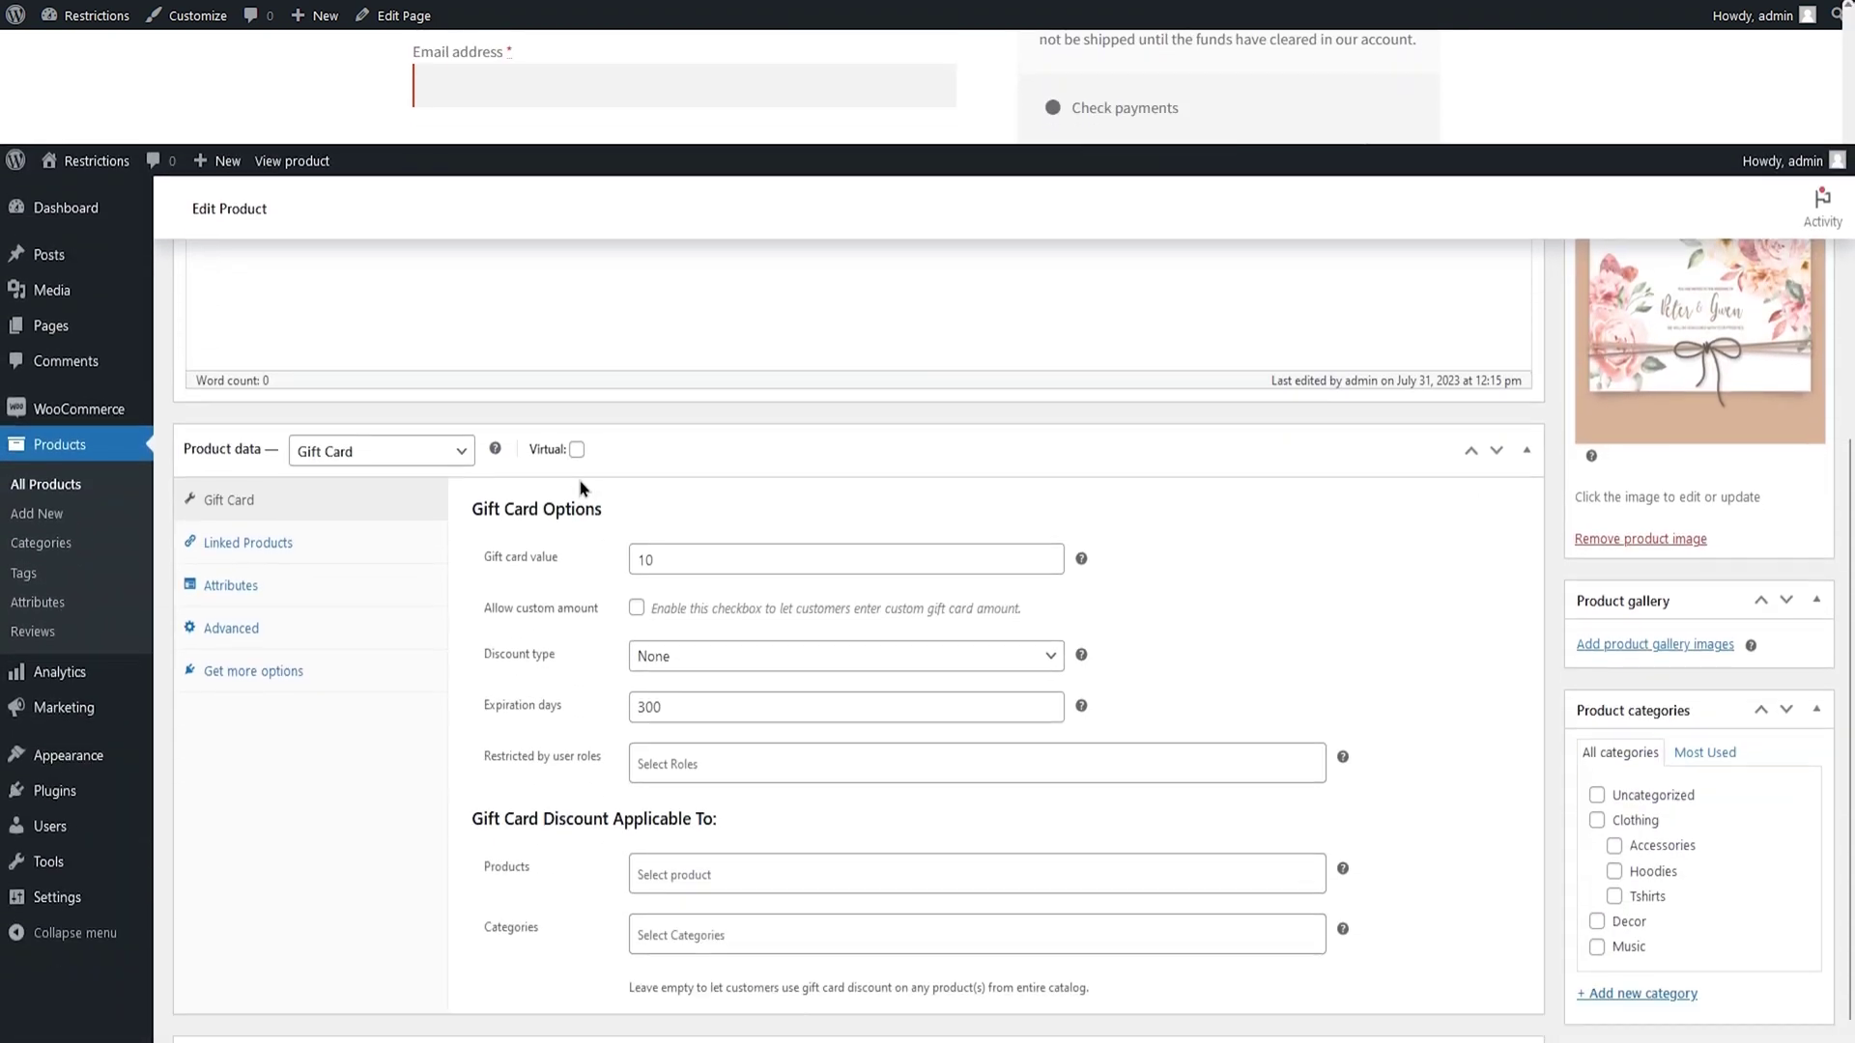
pyautogui.moveTo(78, 245)
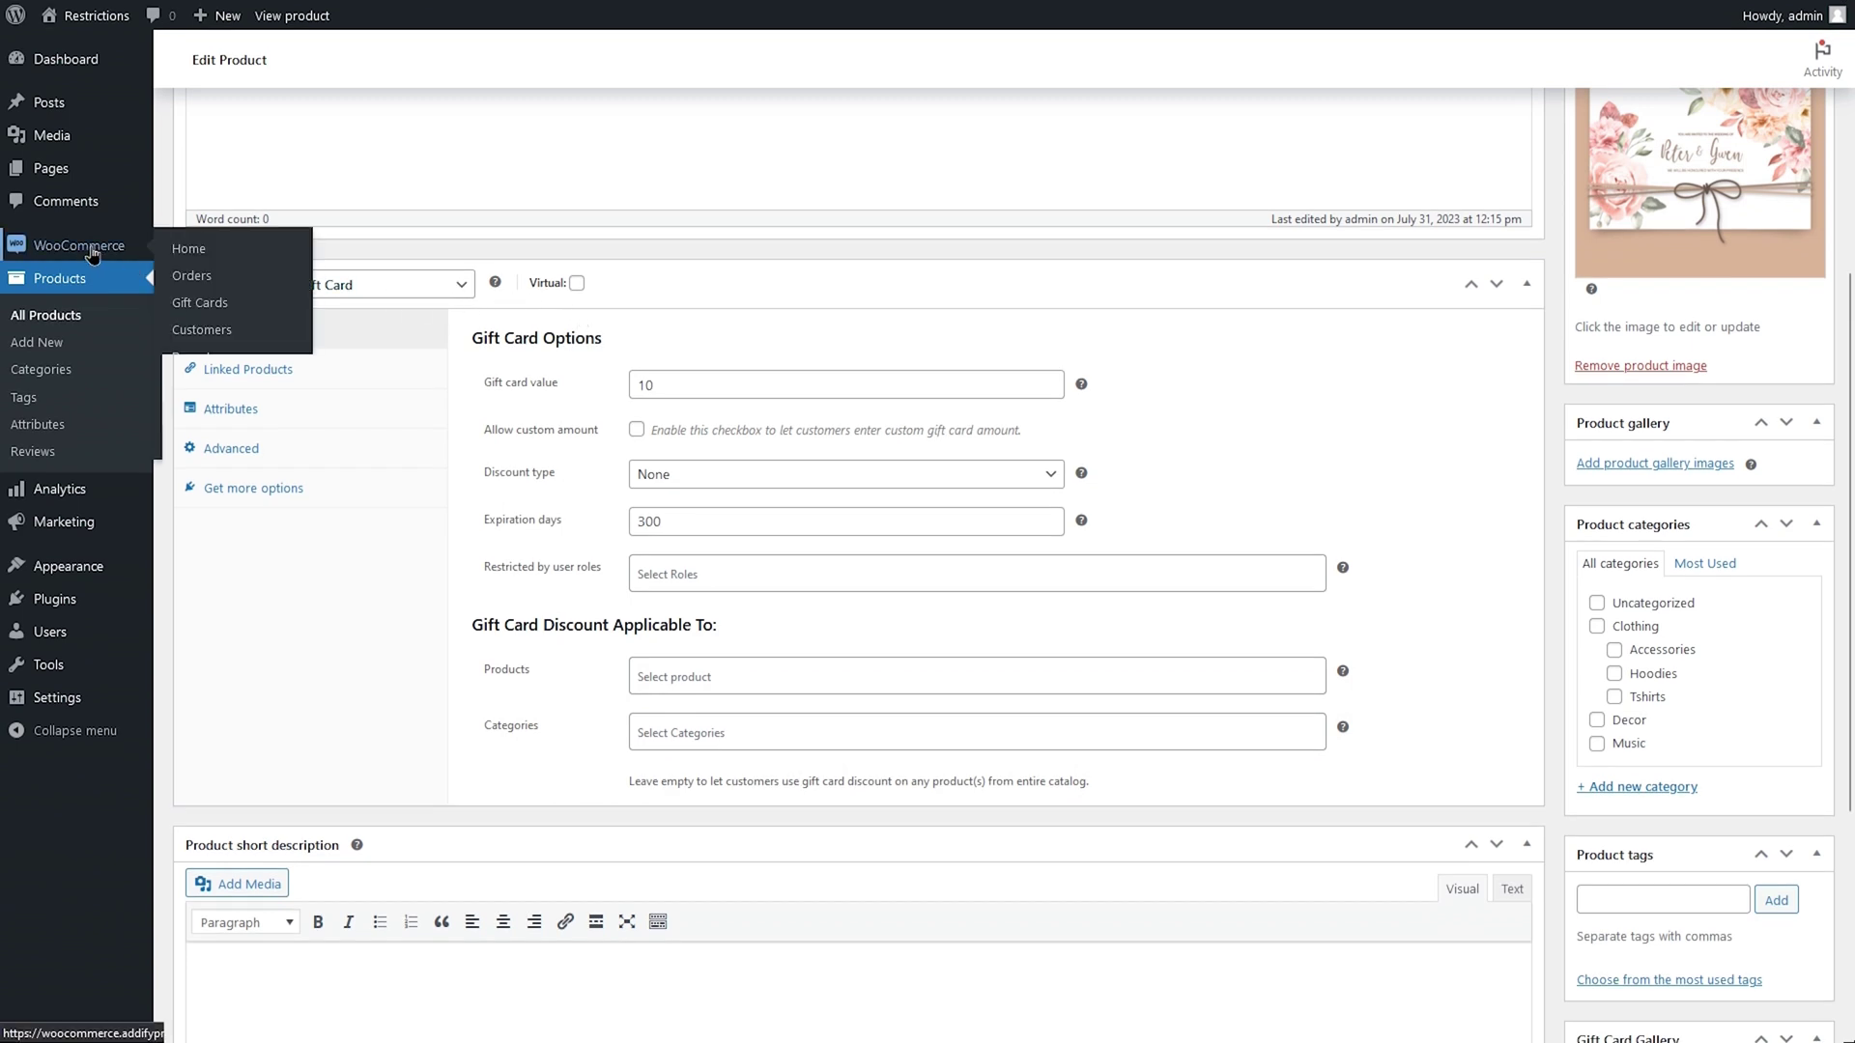
pyautogui.click(198, 304)
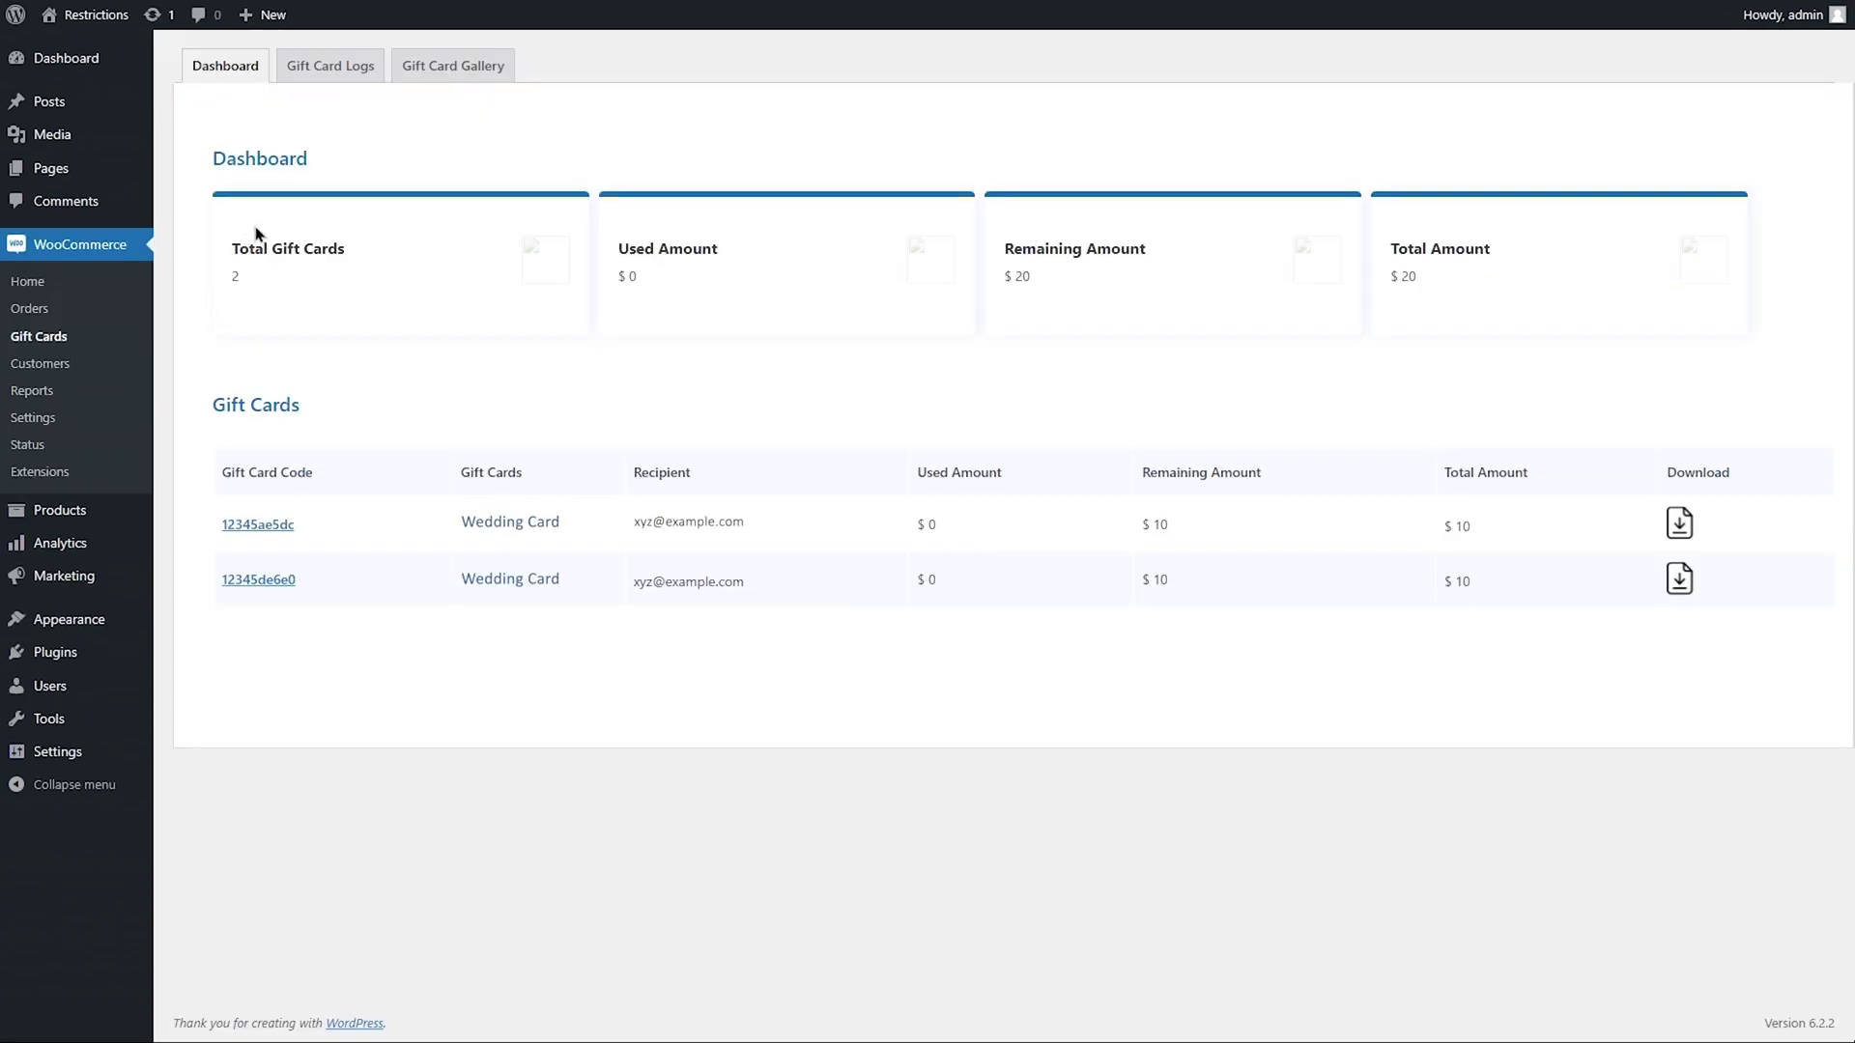
pyautogui.click(352, 72)
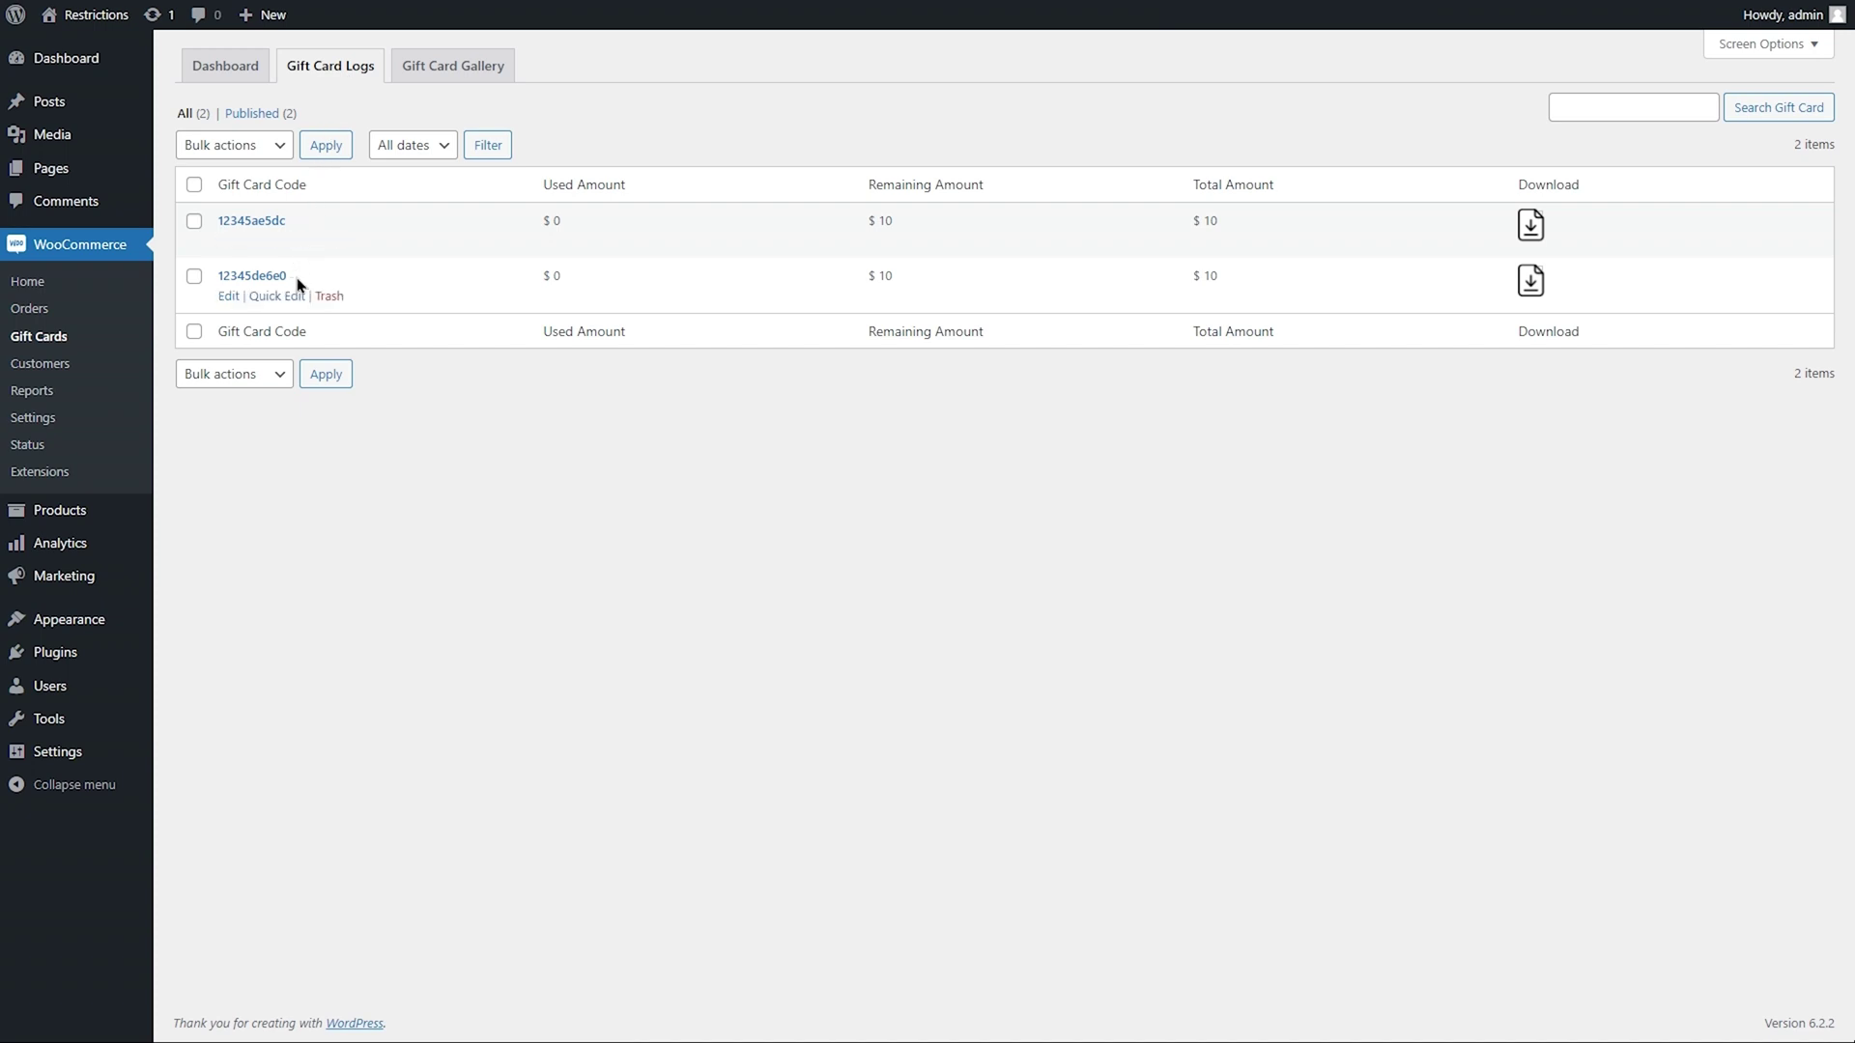
pyautogui.moveTo(725, 229)
pyautogui.click(1534, 229)
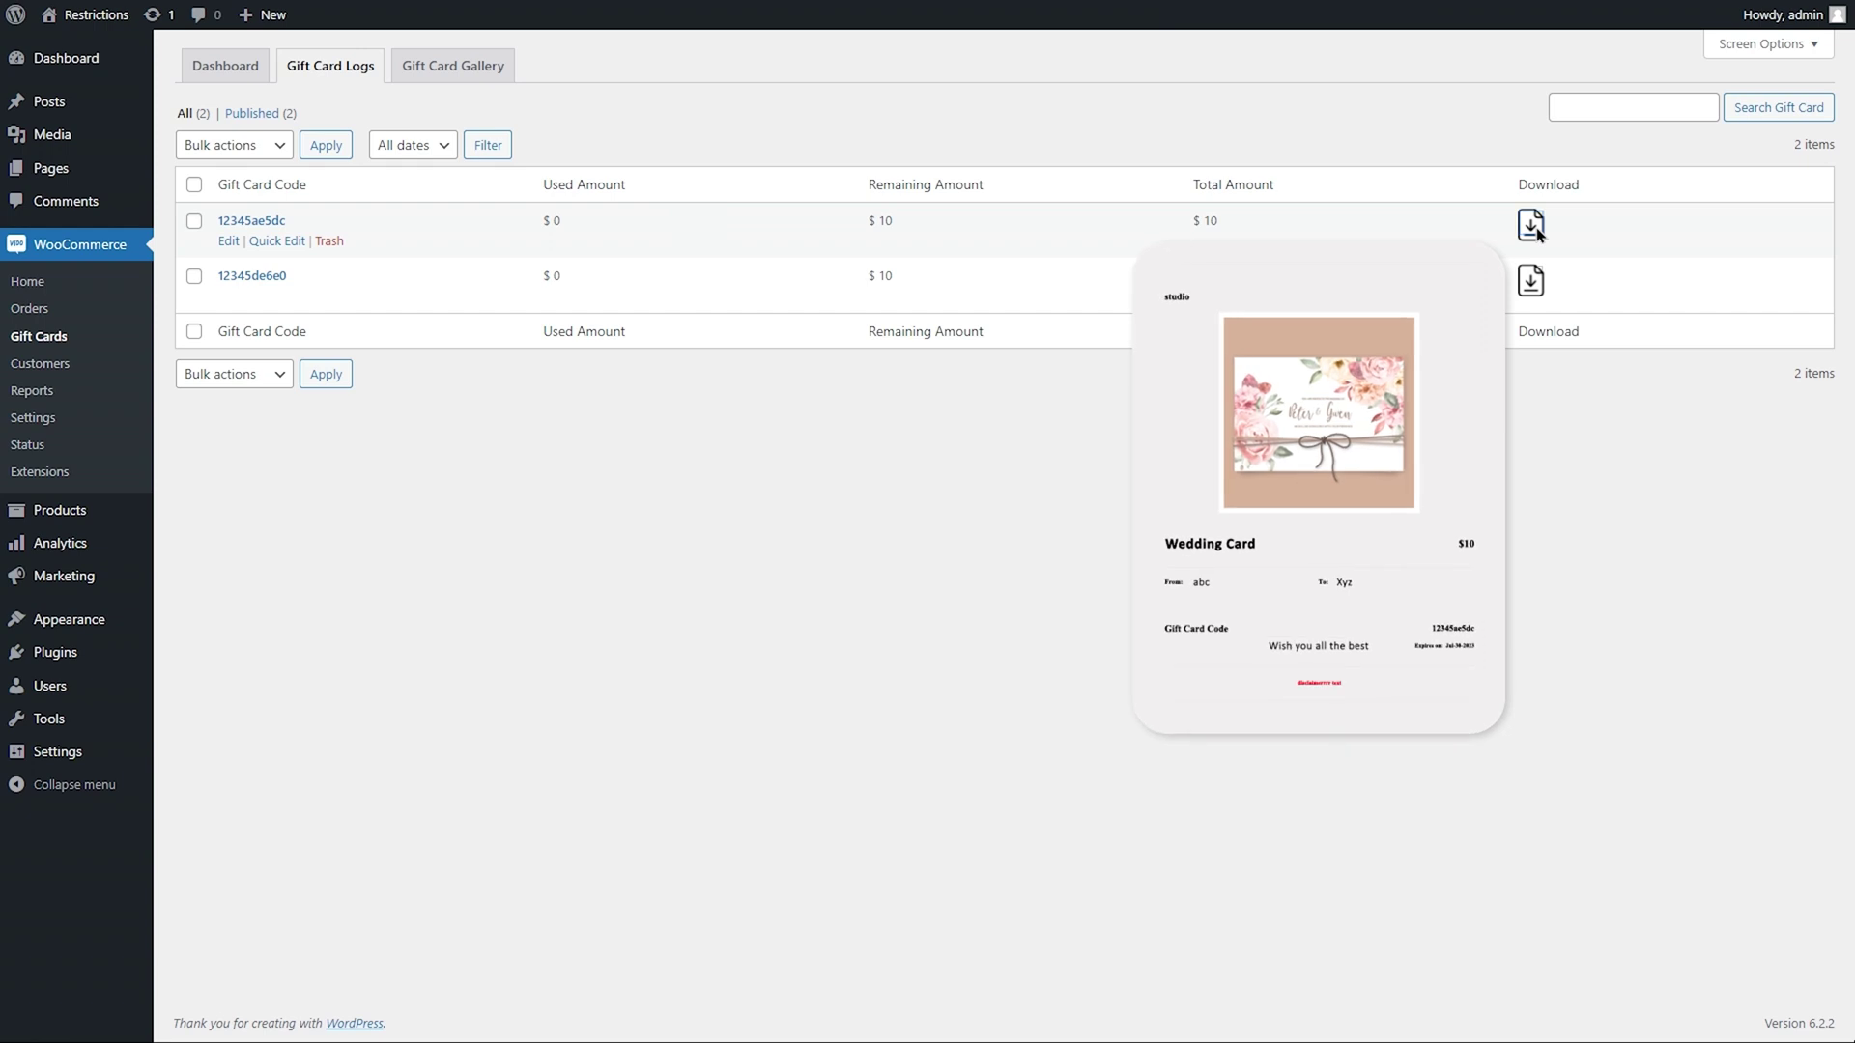
pyautogui.click(267, 281)
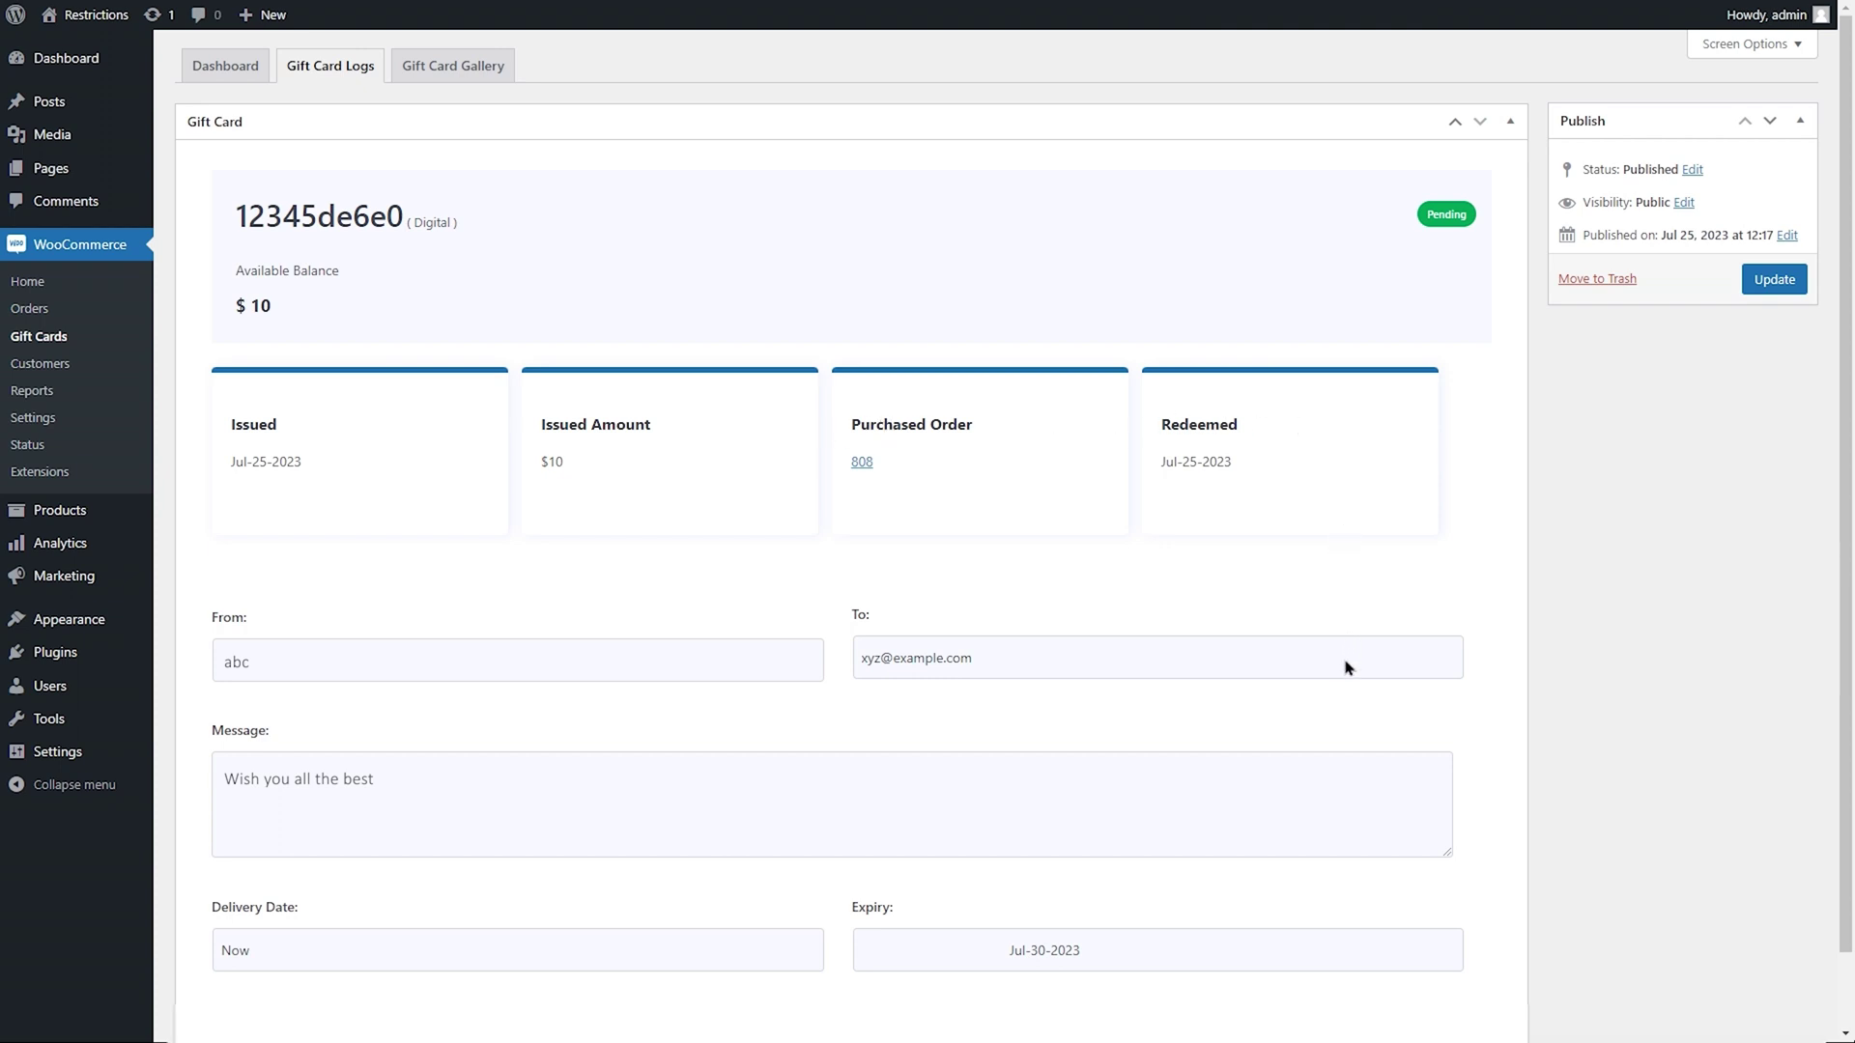
pyautogui.scroll(-2, 1852, 669)
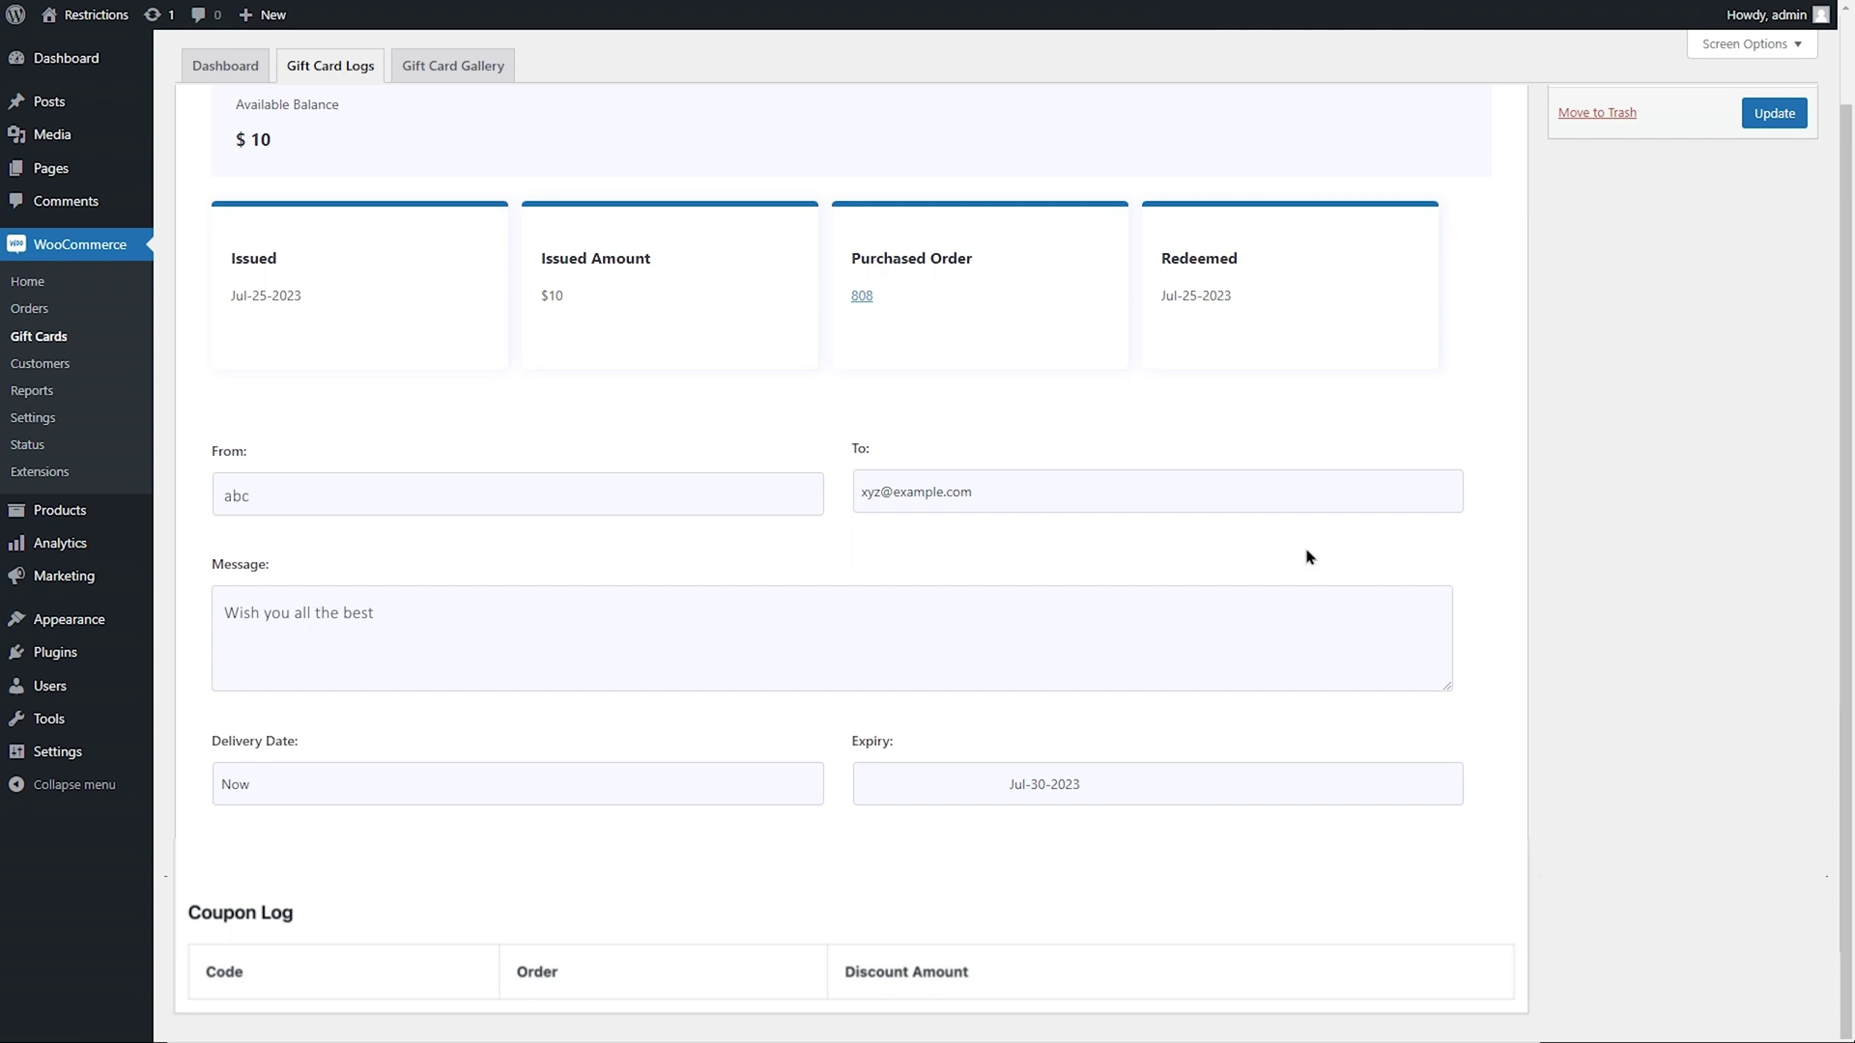
pyautogui.click(246, 73)
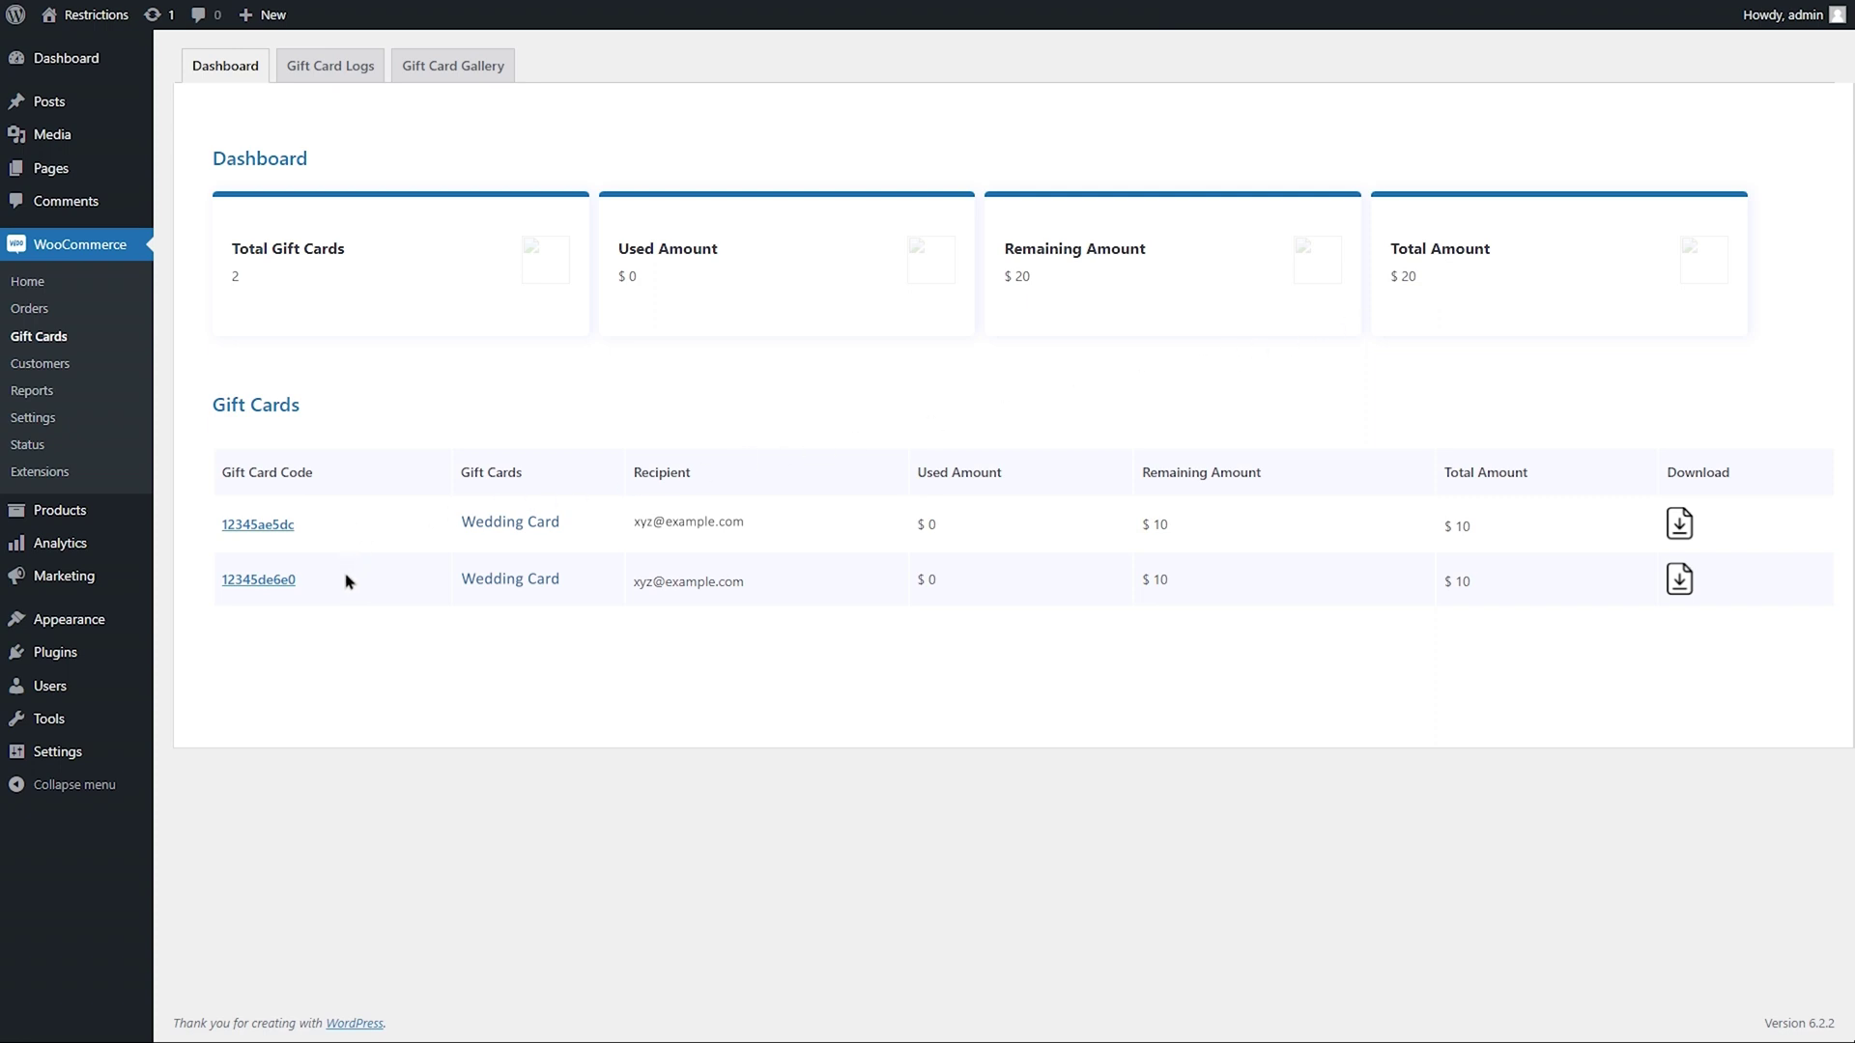
# Step: Enable 'Customize default theme' in WooCommerce gift card general settings
pyautogui.click(47, 422)
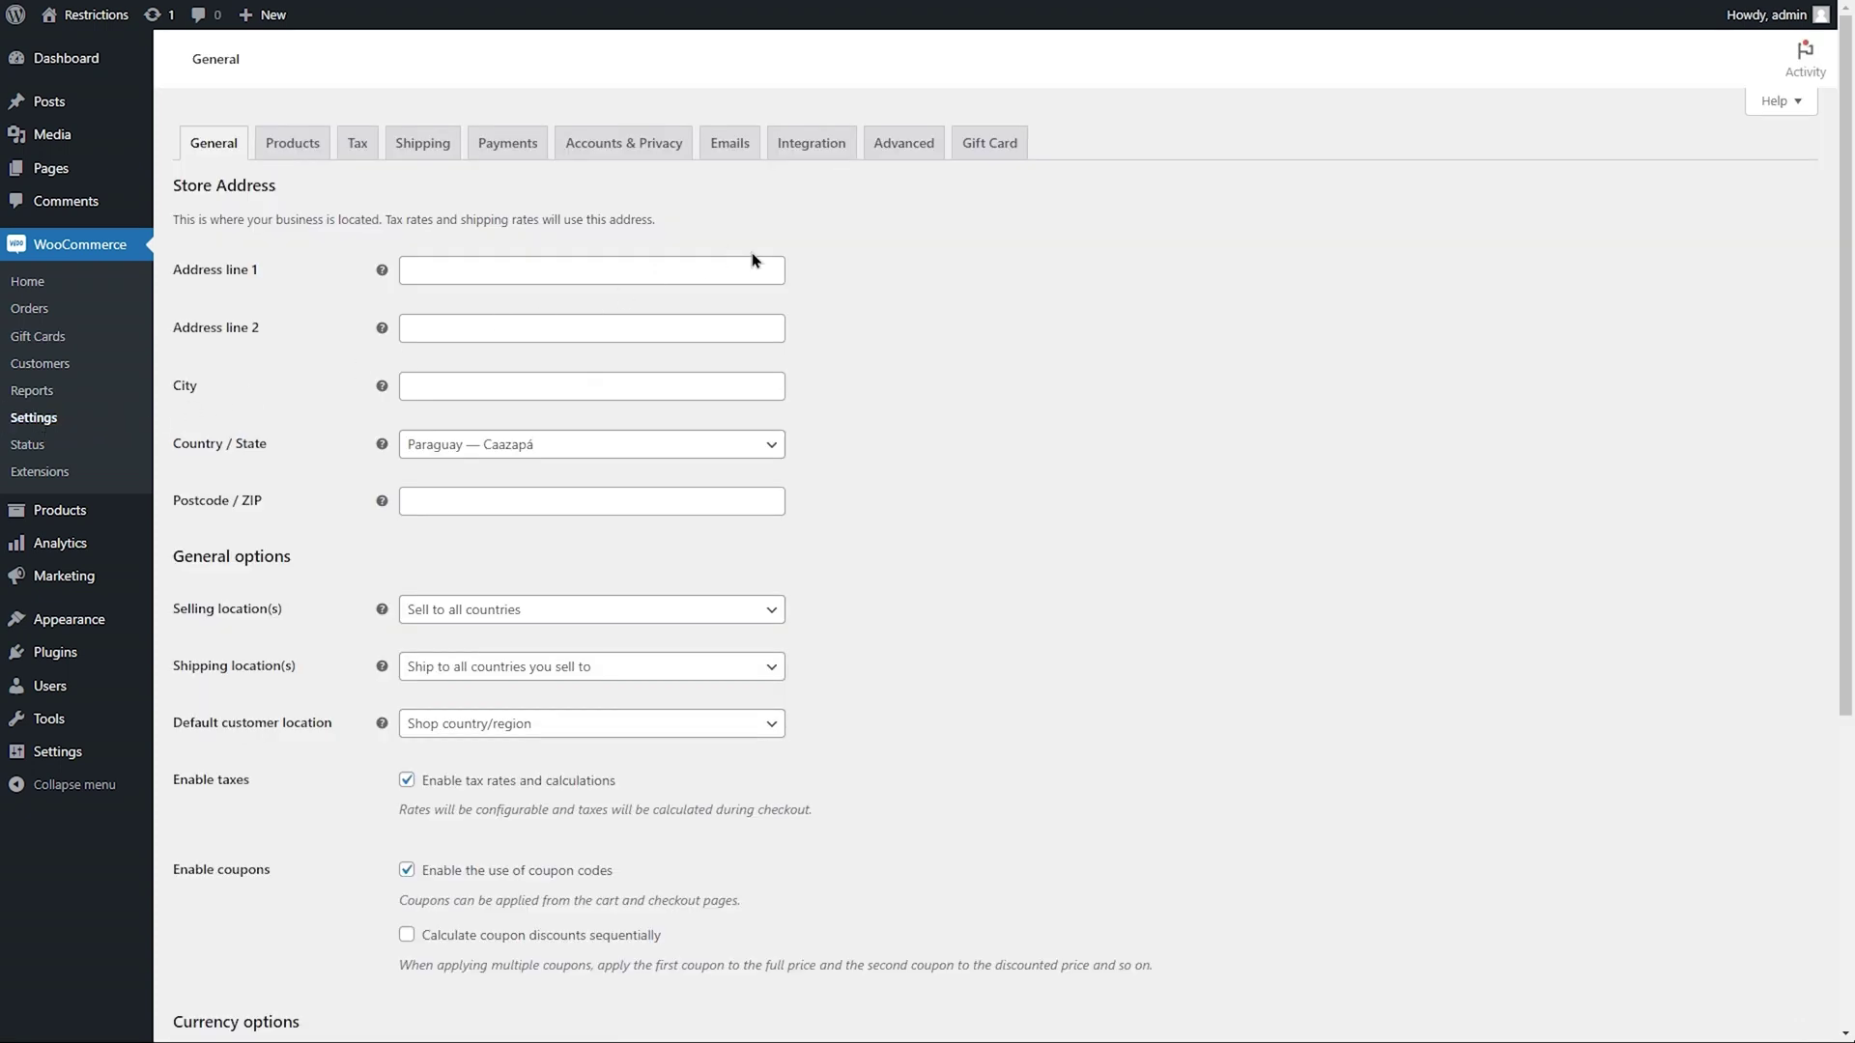
pyautogui.click(991, 148)
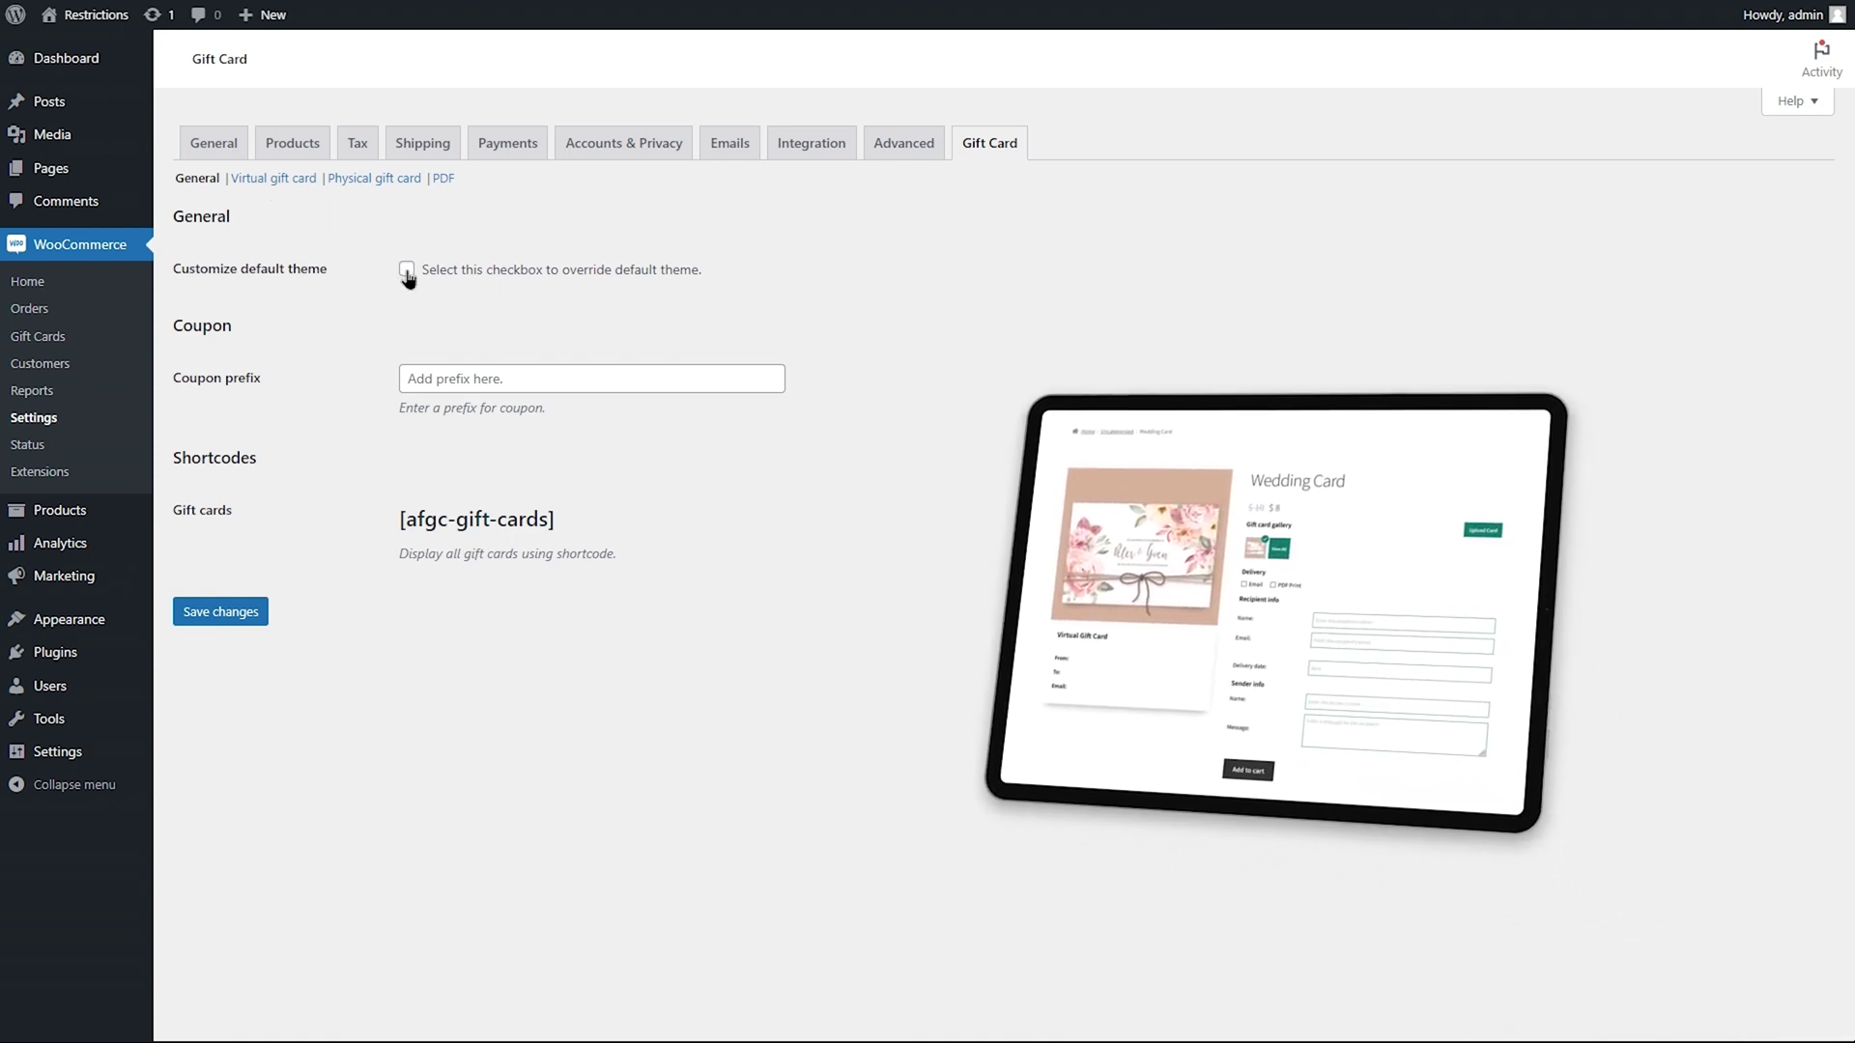
pyautogui.click(408, 272)
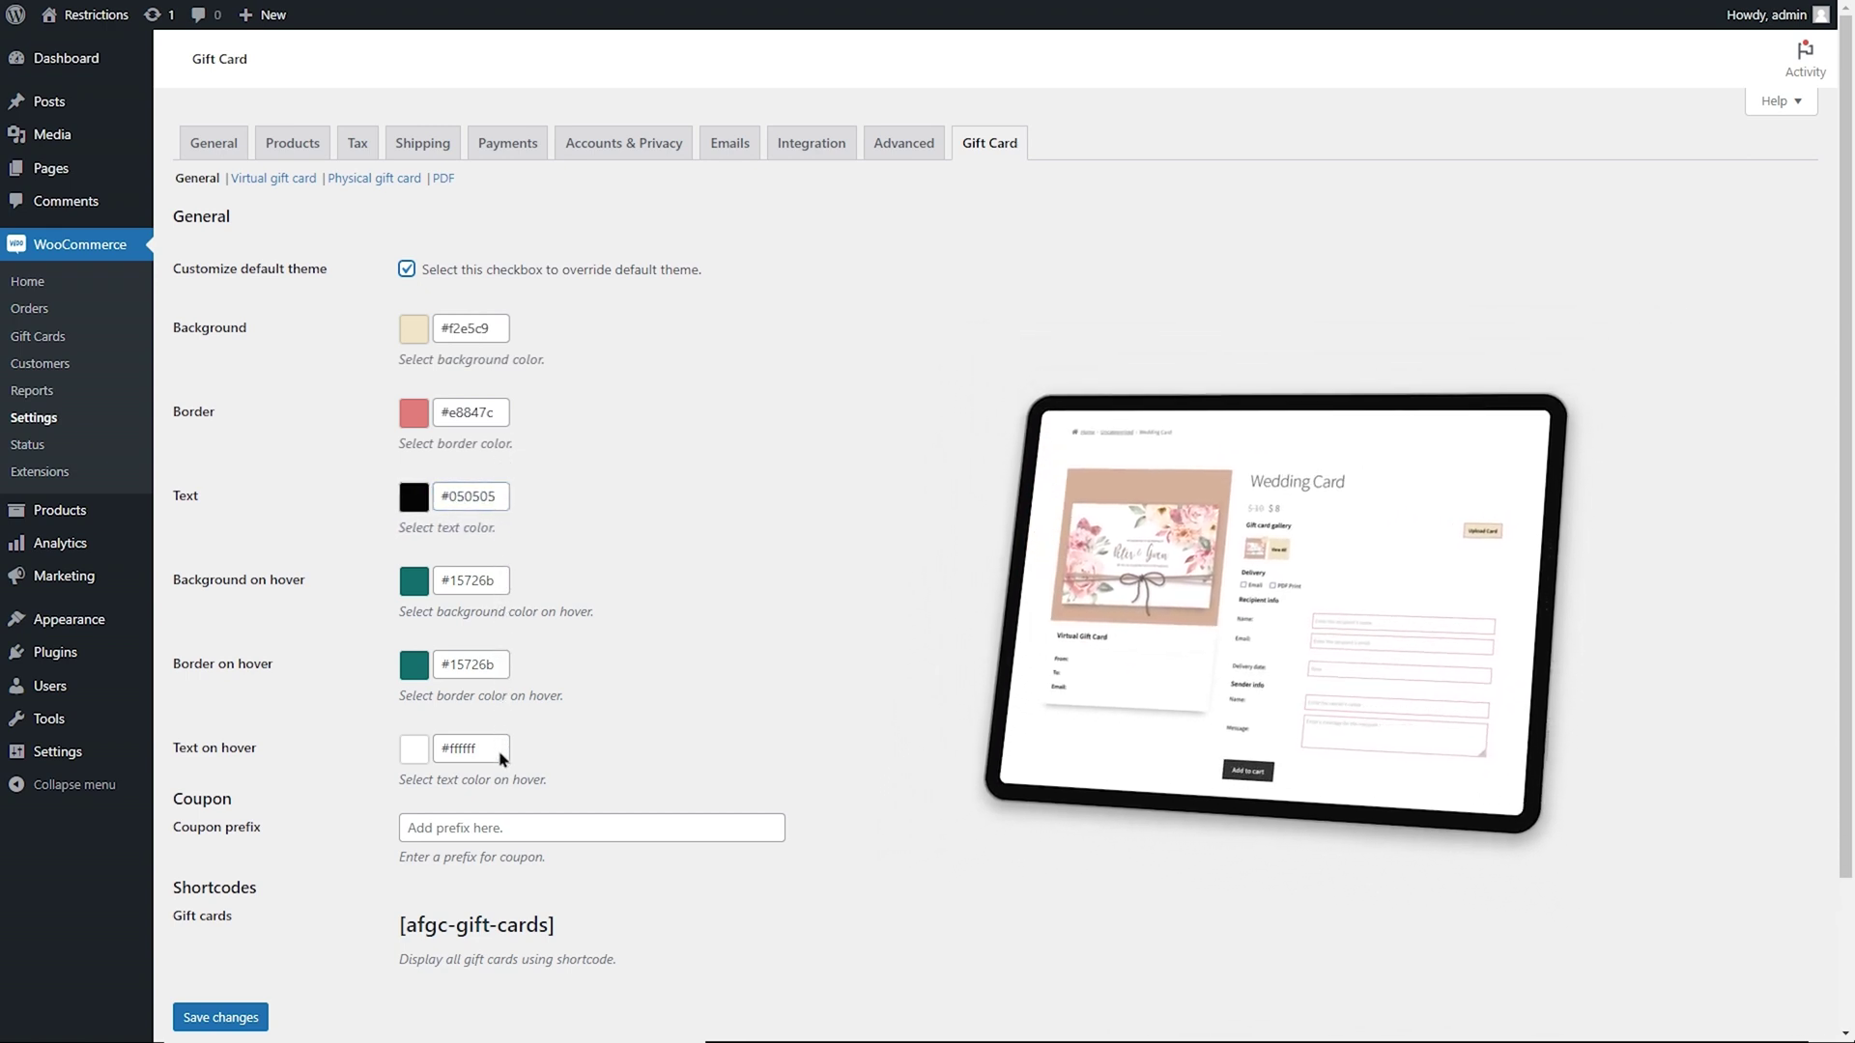
# Step: Set the coupon prefix to addf
pyautogui.click(518, 828)
pyautogui.write('addf')
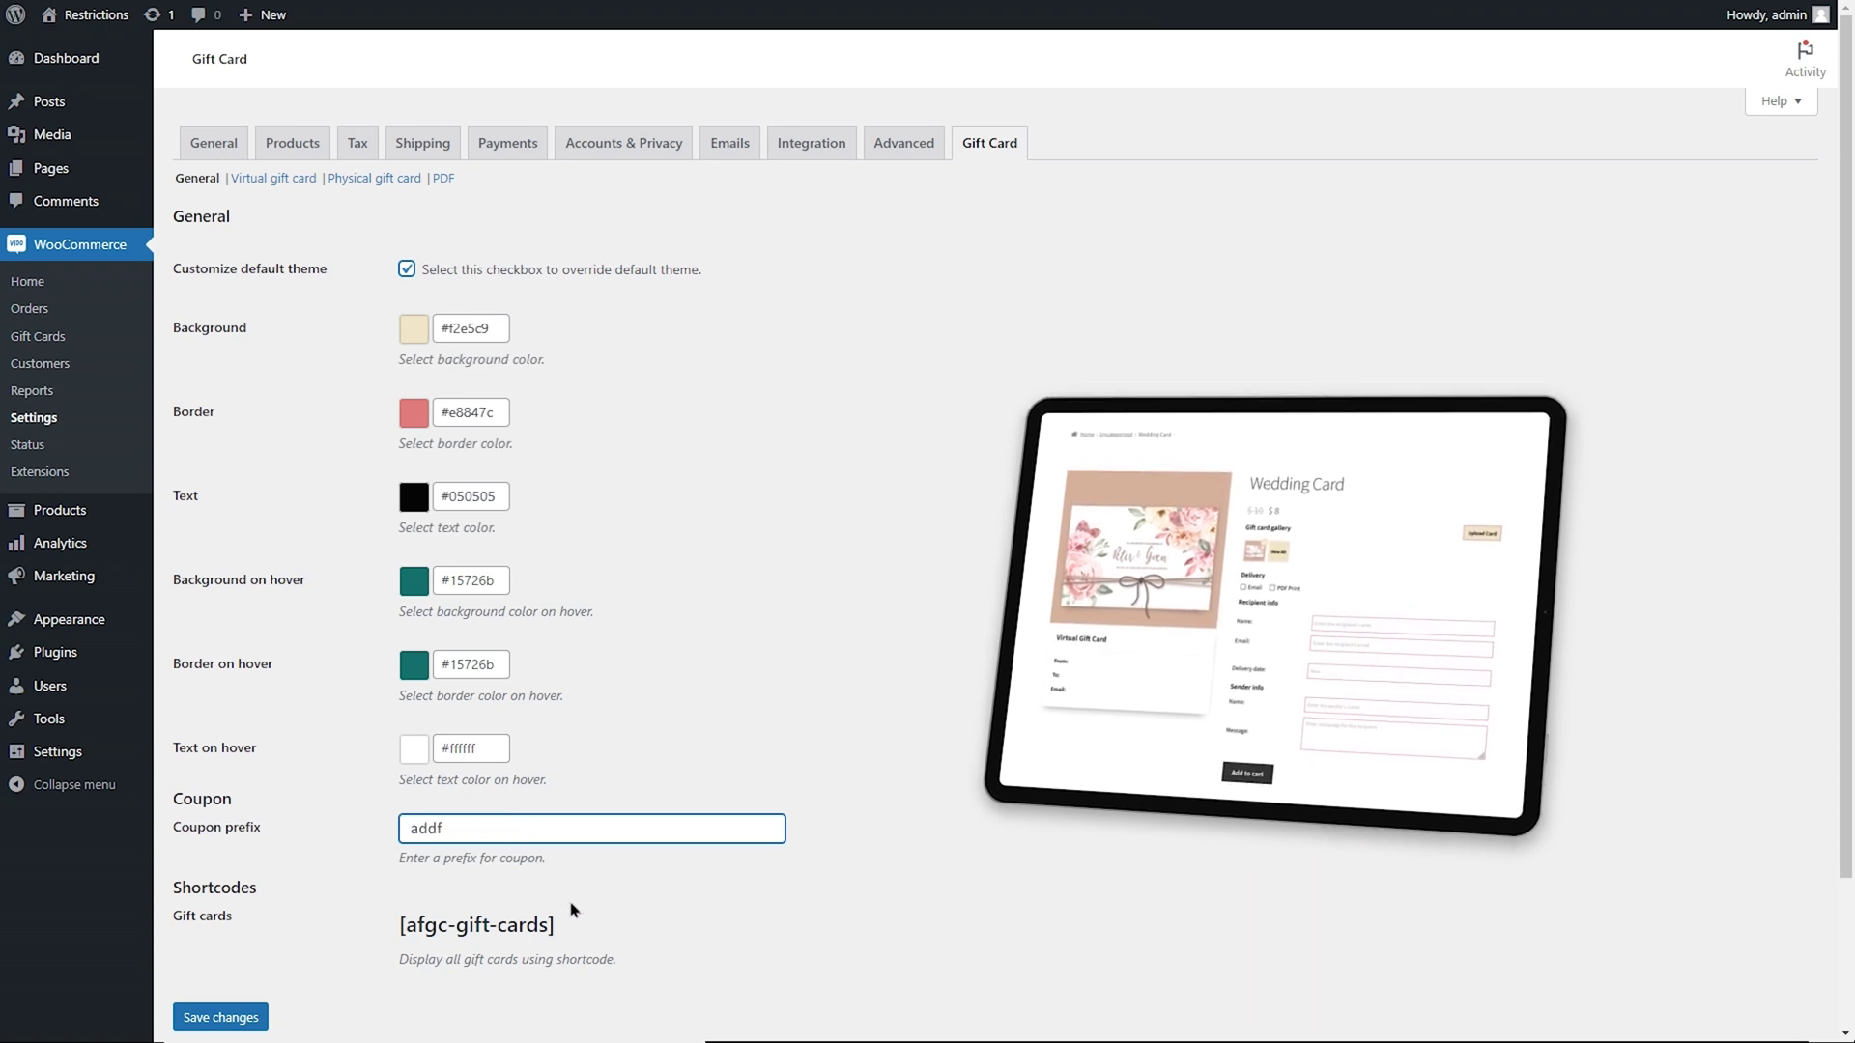
pyautogui.click(584, 928)
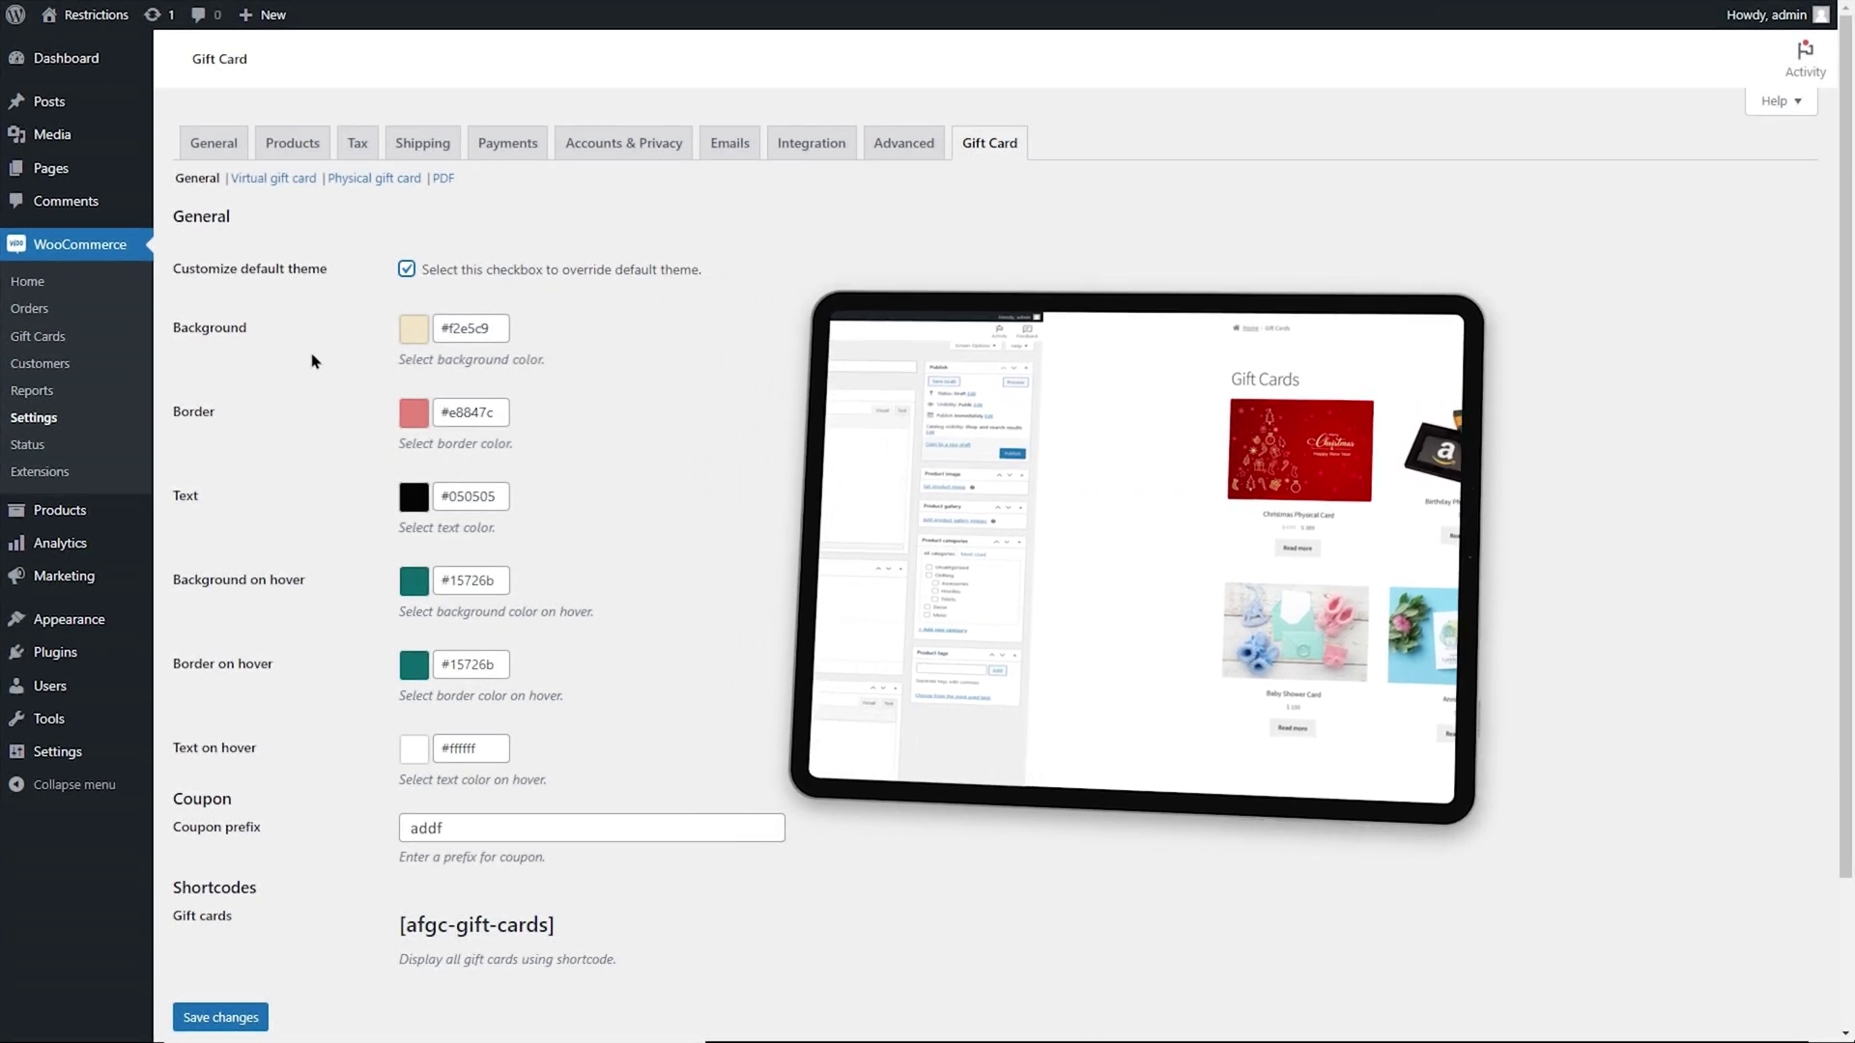
pyautogui.click(252, 179)
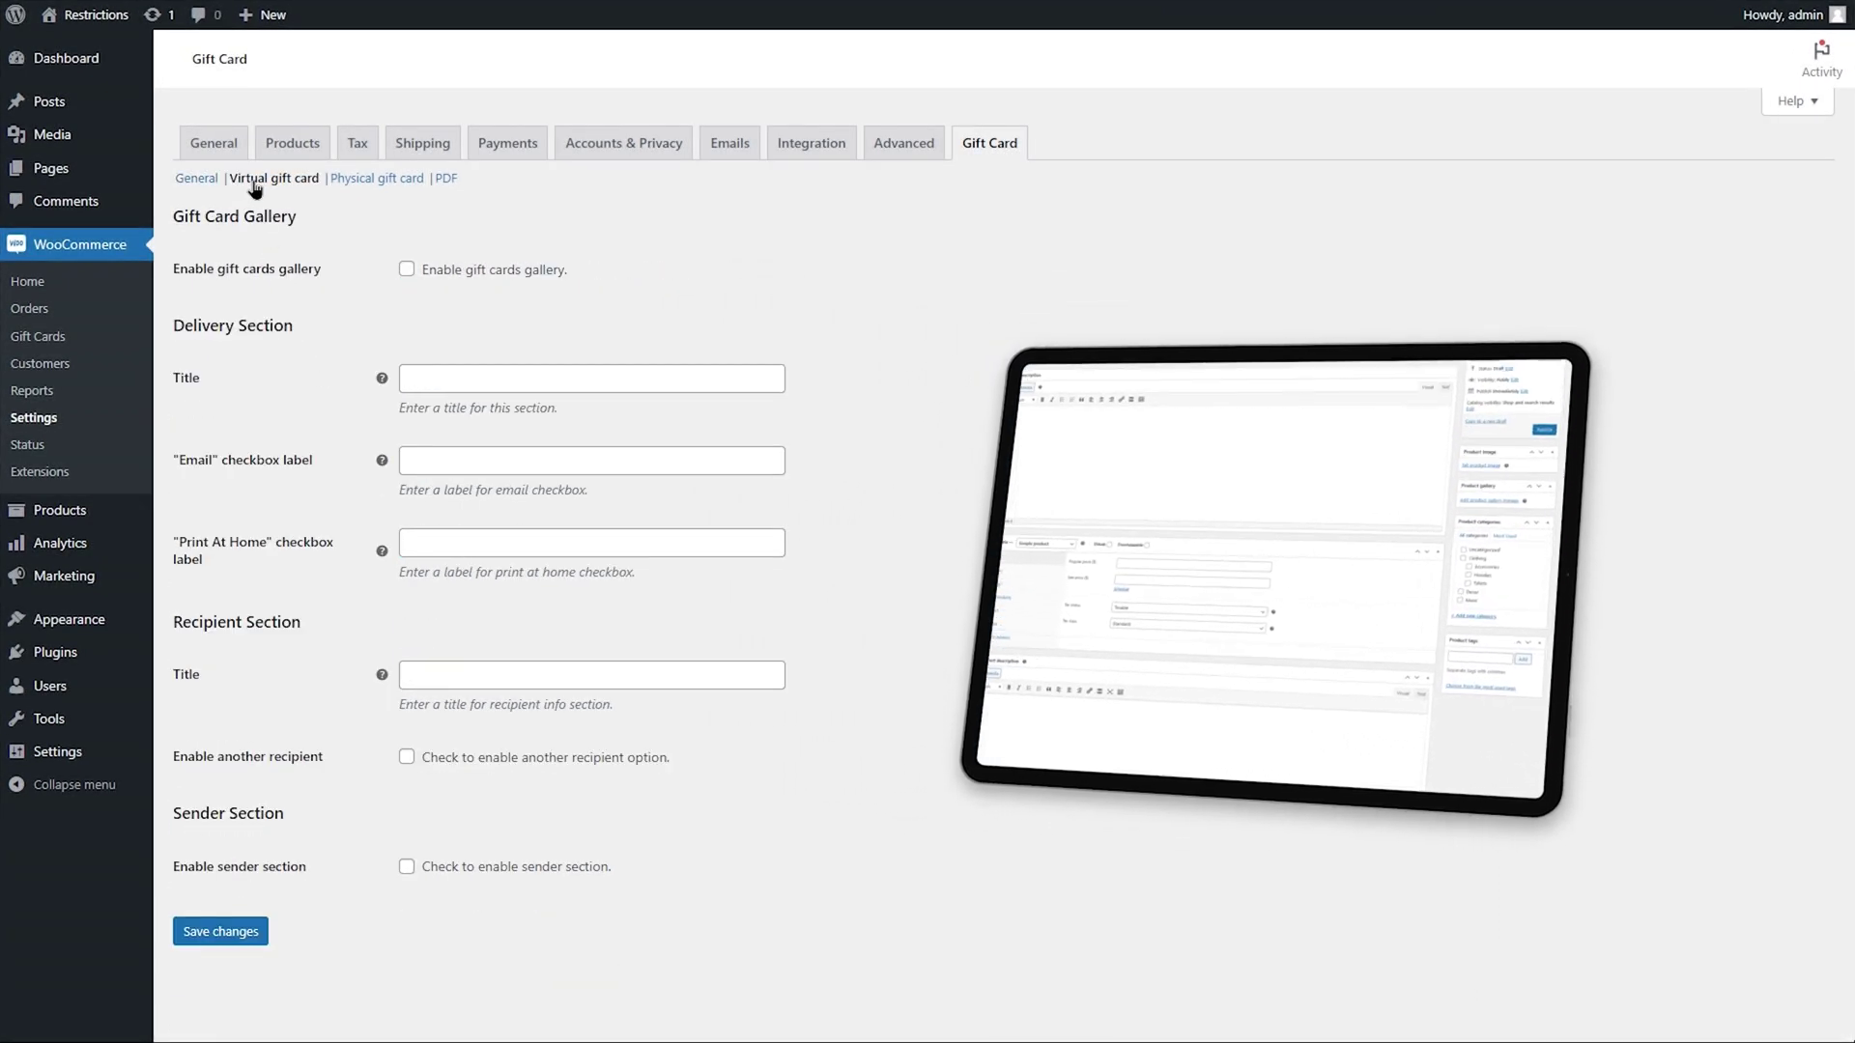
# Step: Enable the gallery titled 'Gift card gallery', with Delivery section labelled Email and PDF Print
pyautogui.click(407, 271)
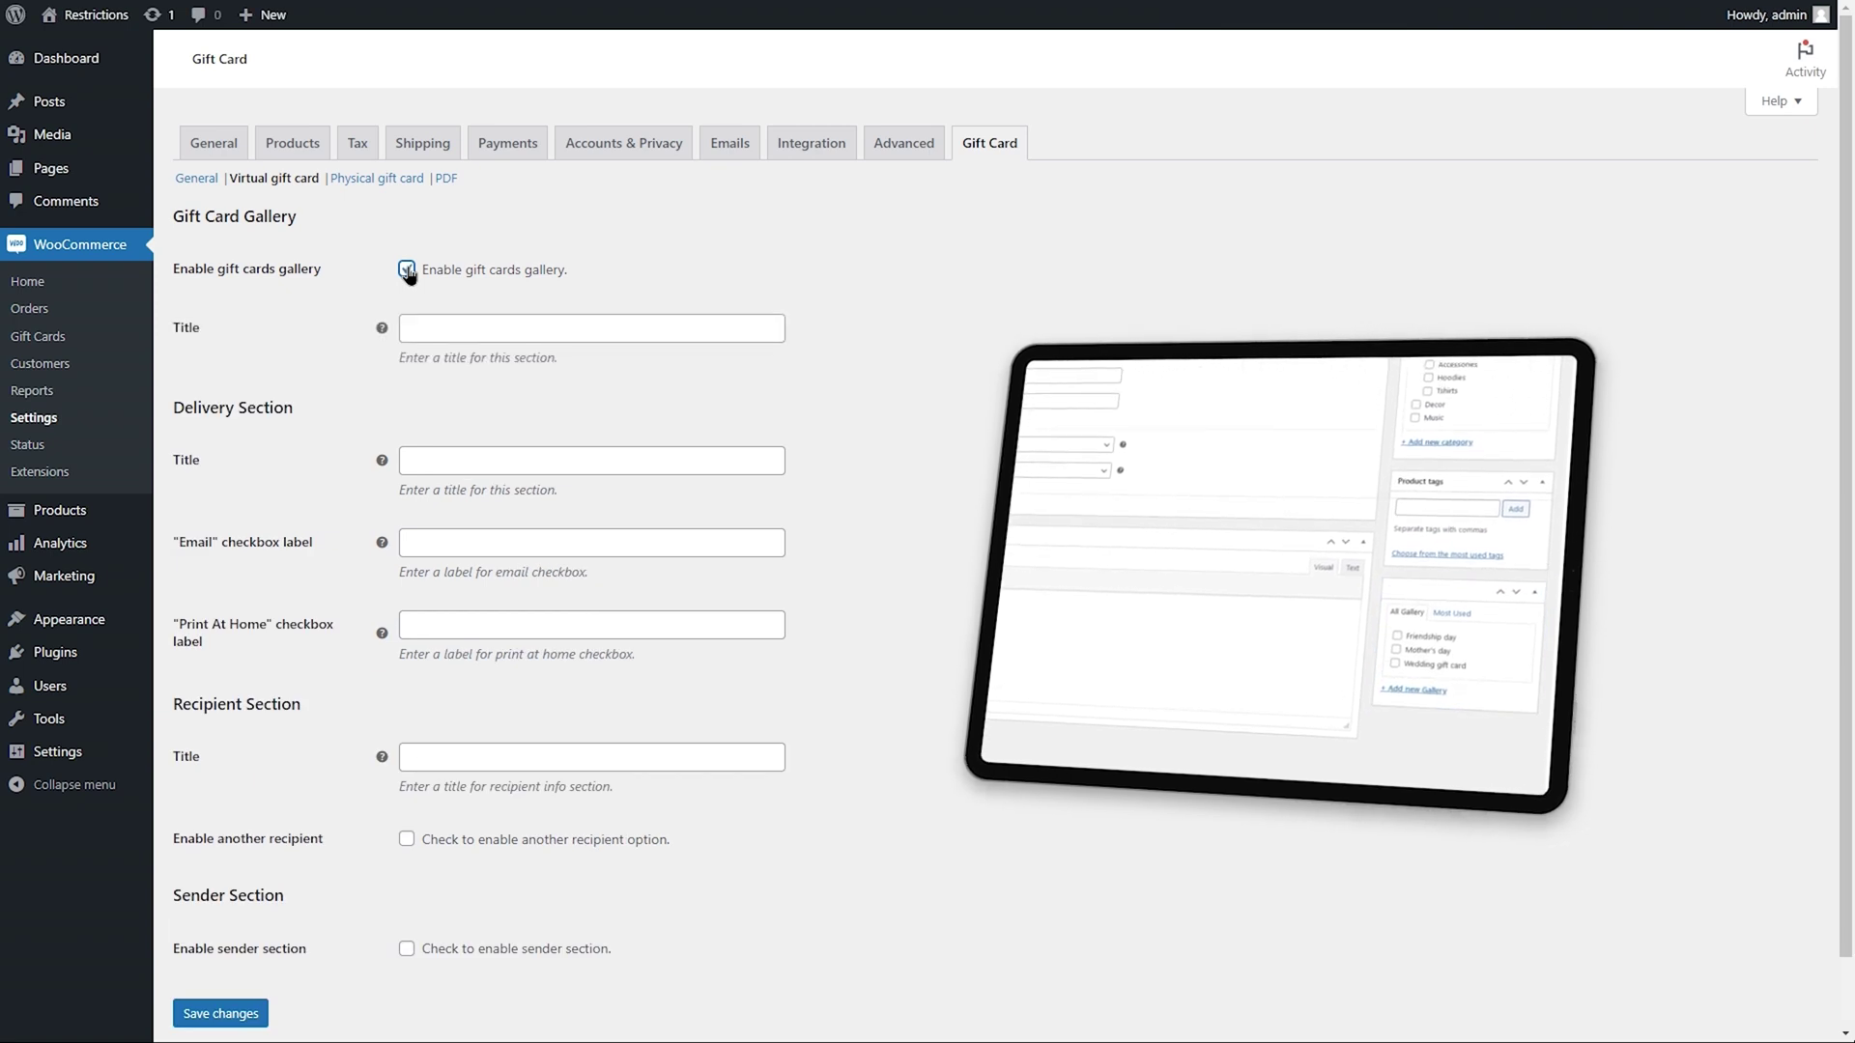
pyautogui.click(551, 327)
pyautogui.write('Gift card gallery')
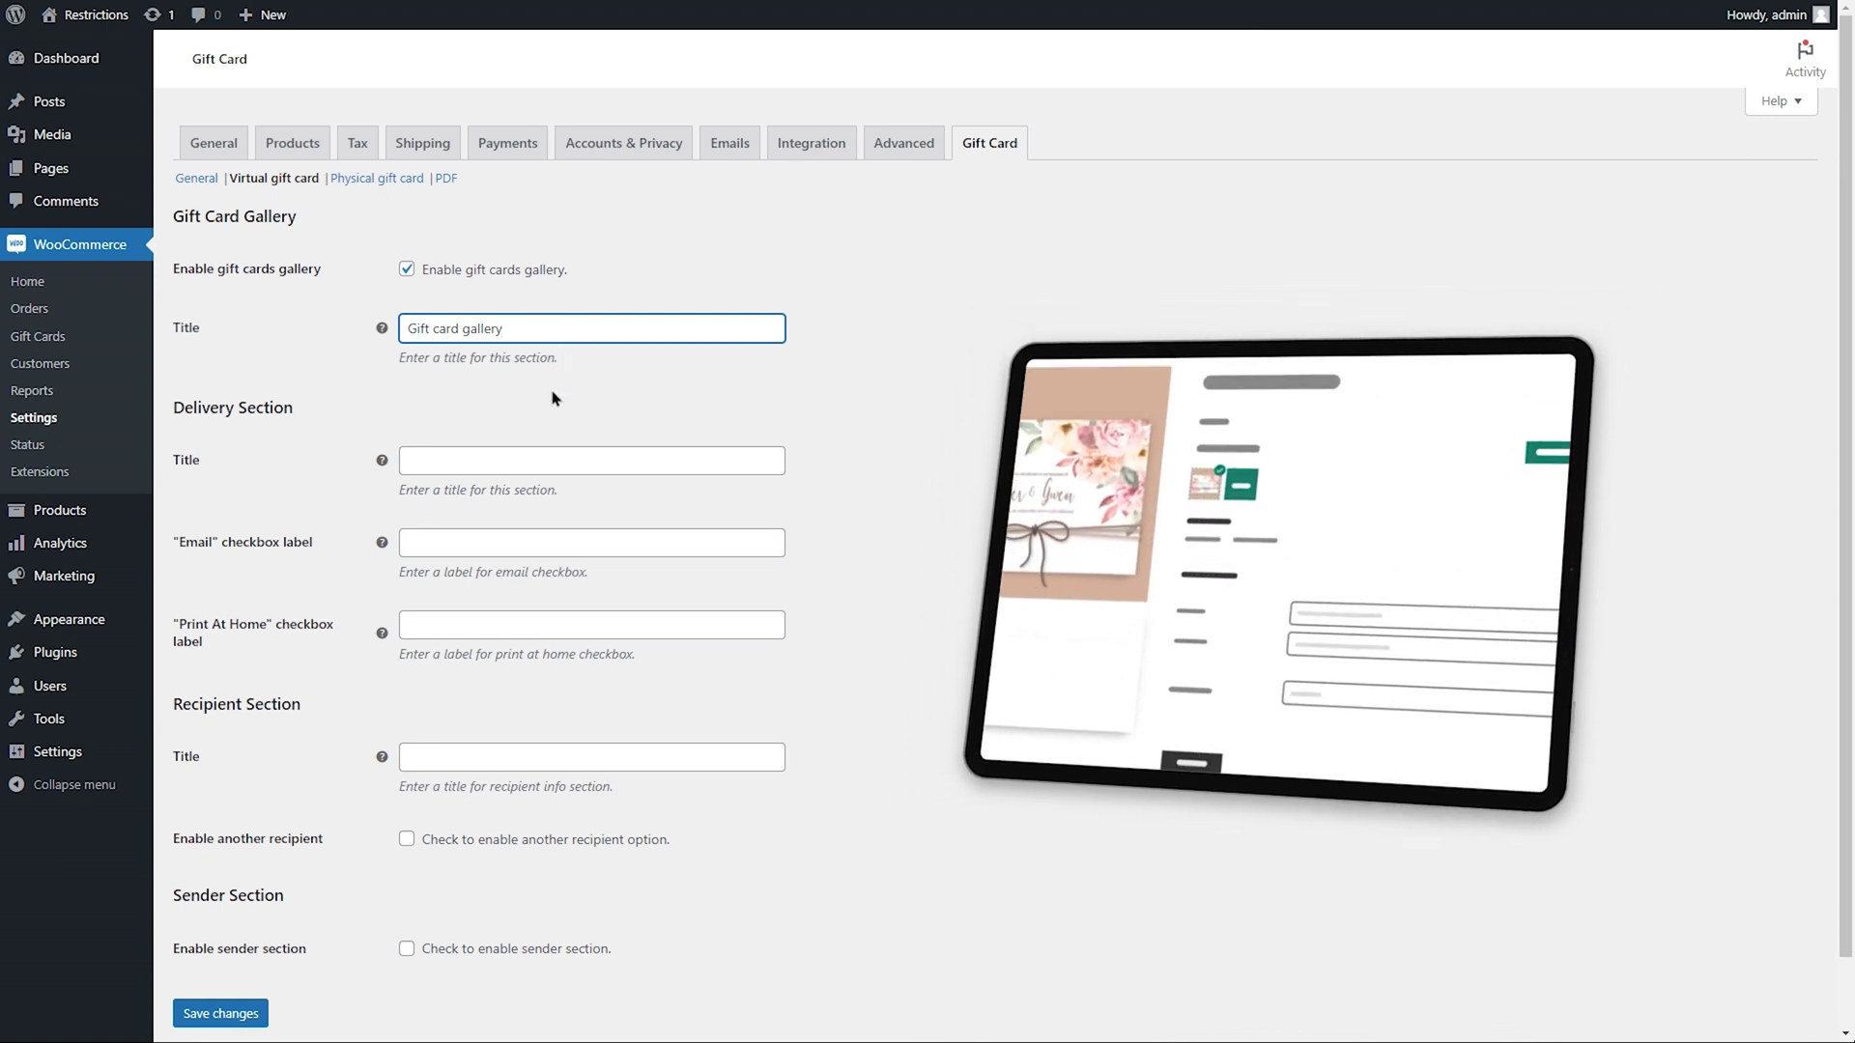
pyautogui.click(552, 467)
pyautogui.write('Delivery')
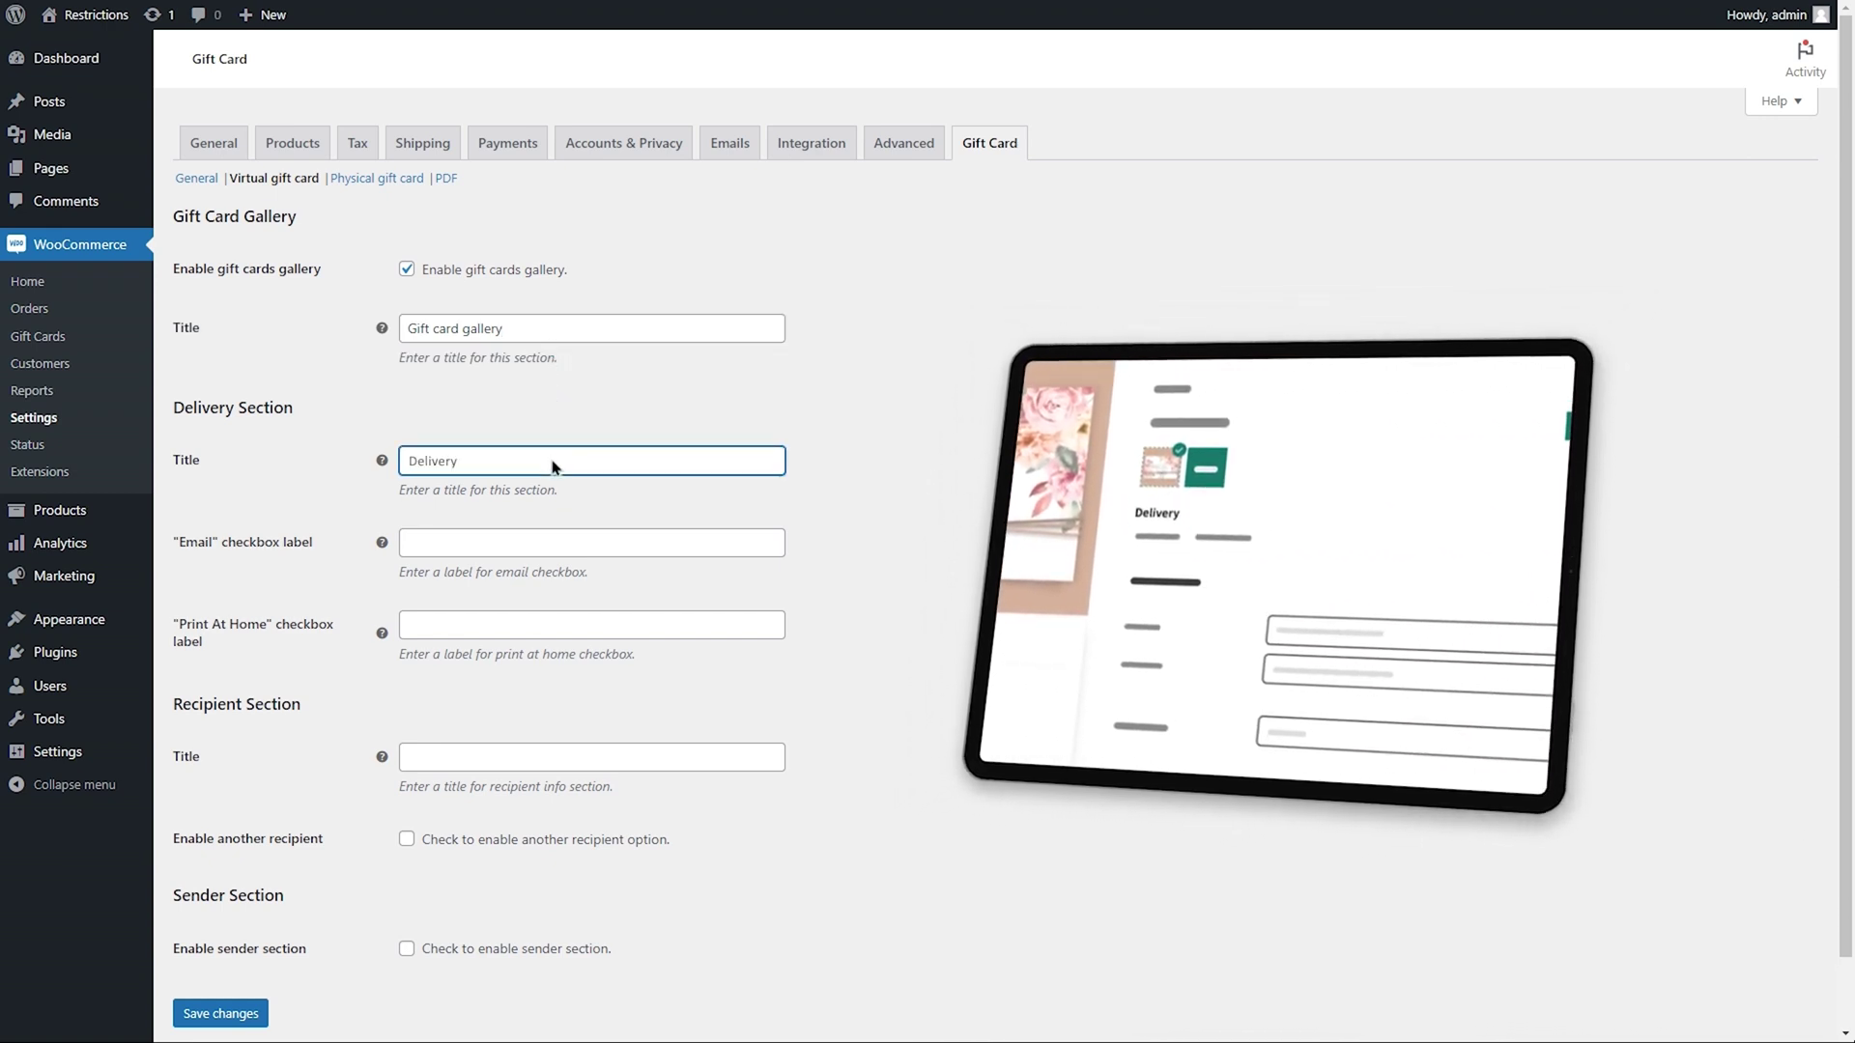
pyautogui.click(552, 542)
pyautogui.write('Email')
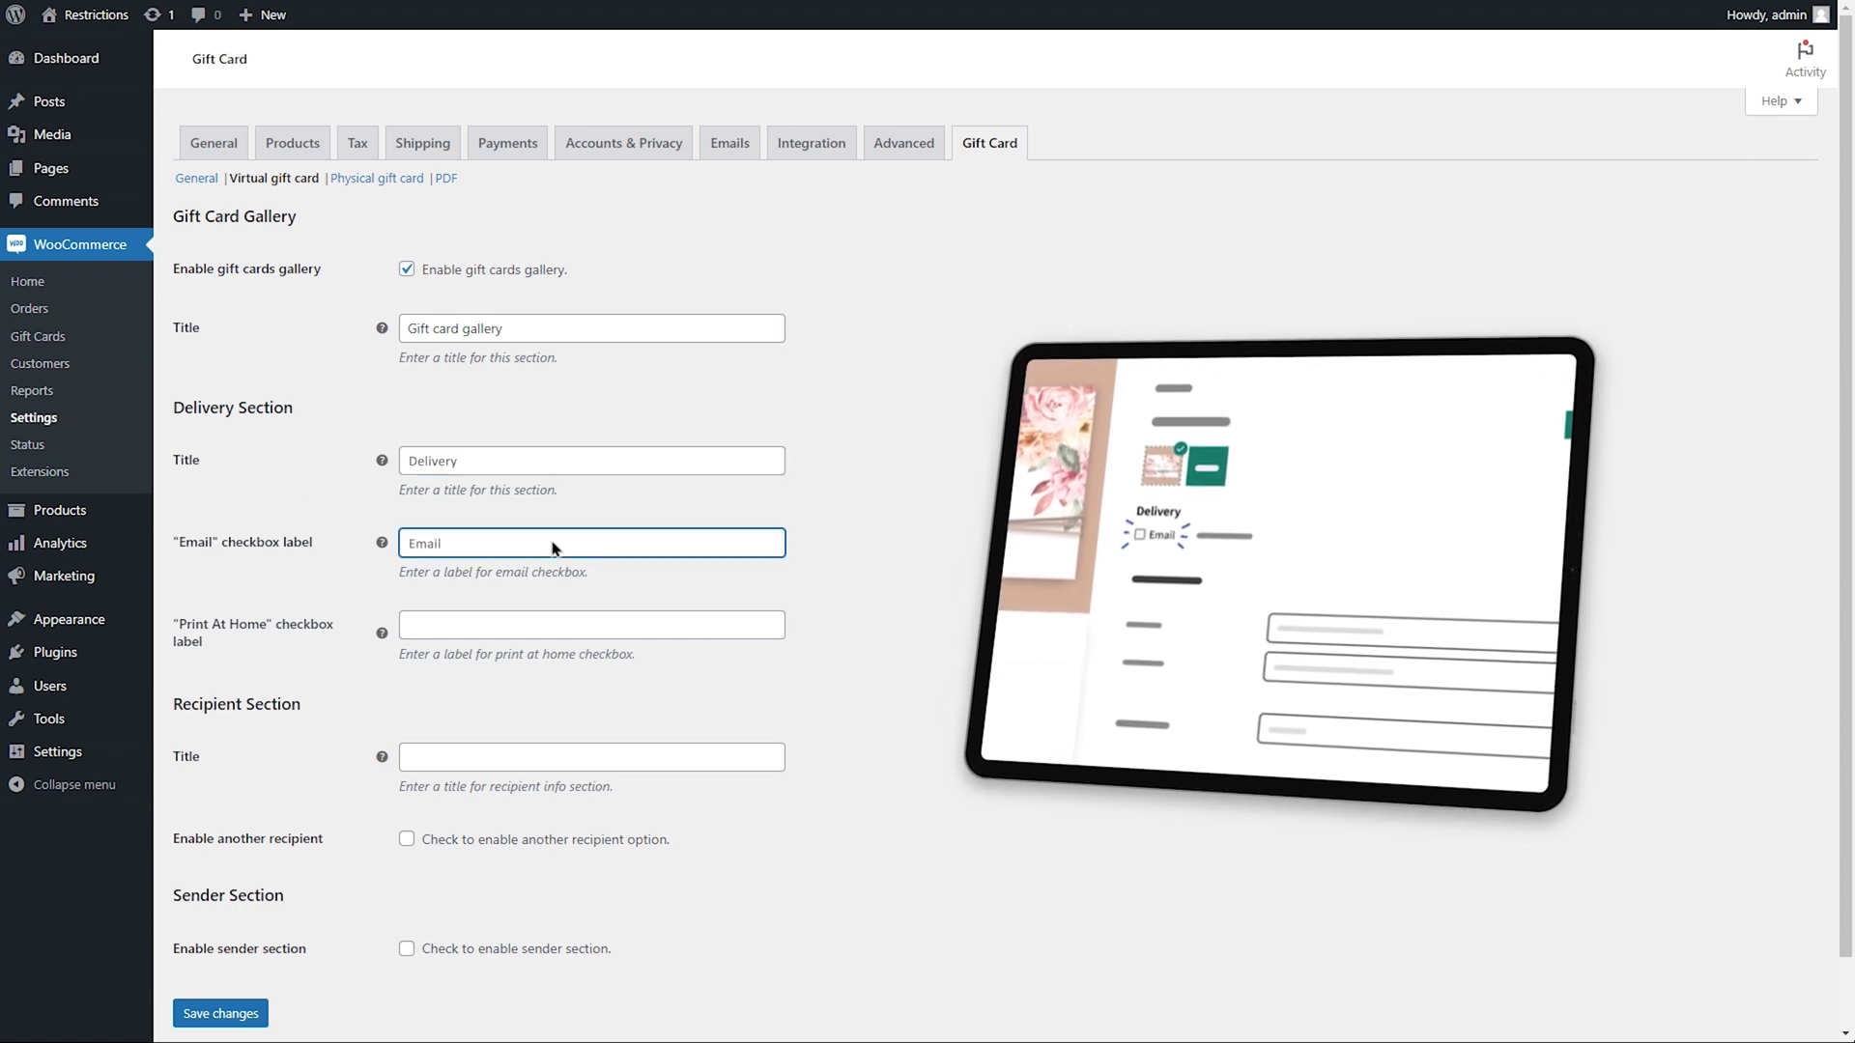
pyautogui.click(553, 627)
pyautogui.write('PDF Print')
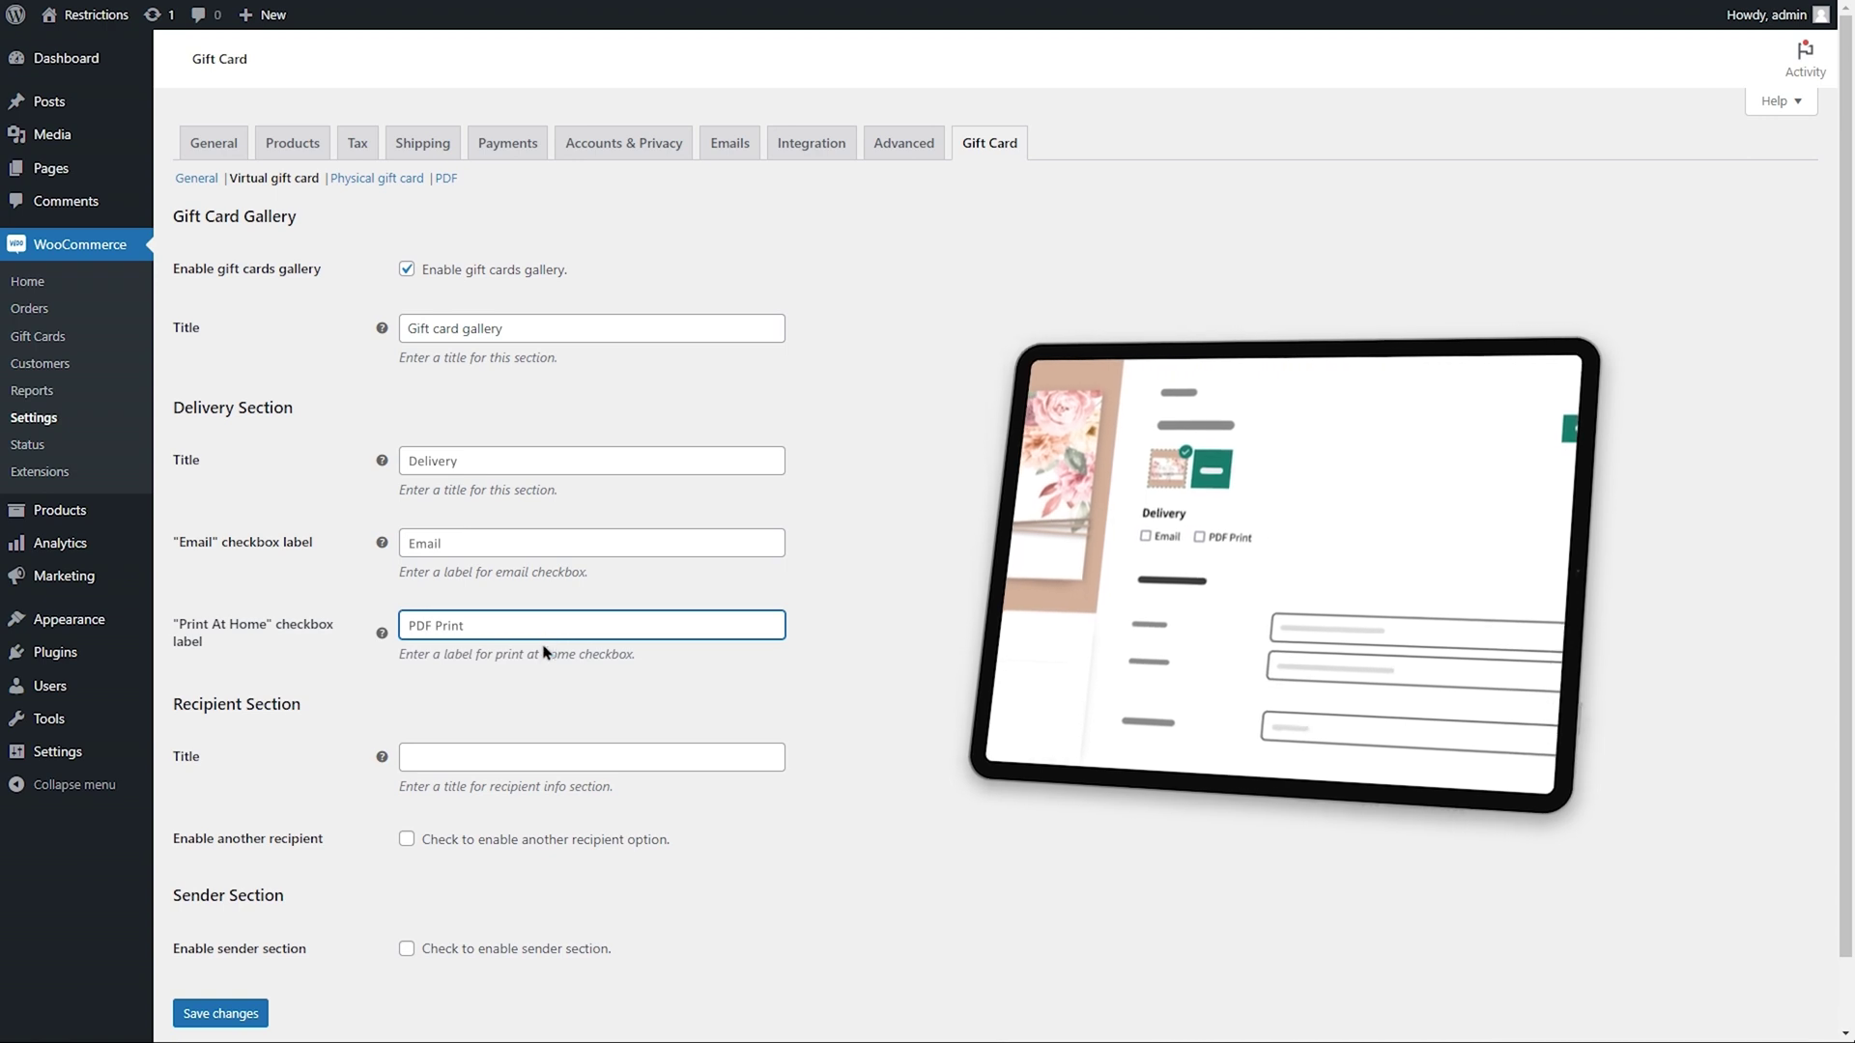
# Step: Title the recipient section 'Recipient info', enable sender section 'Sender info', and save
pyautogui.click(504, 758)
pyautogui.write('Recipient info')
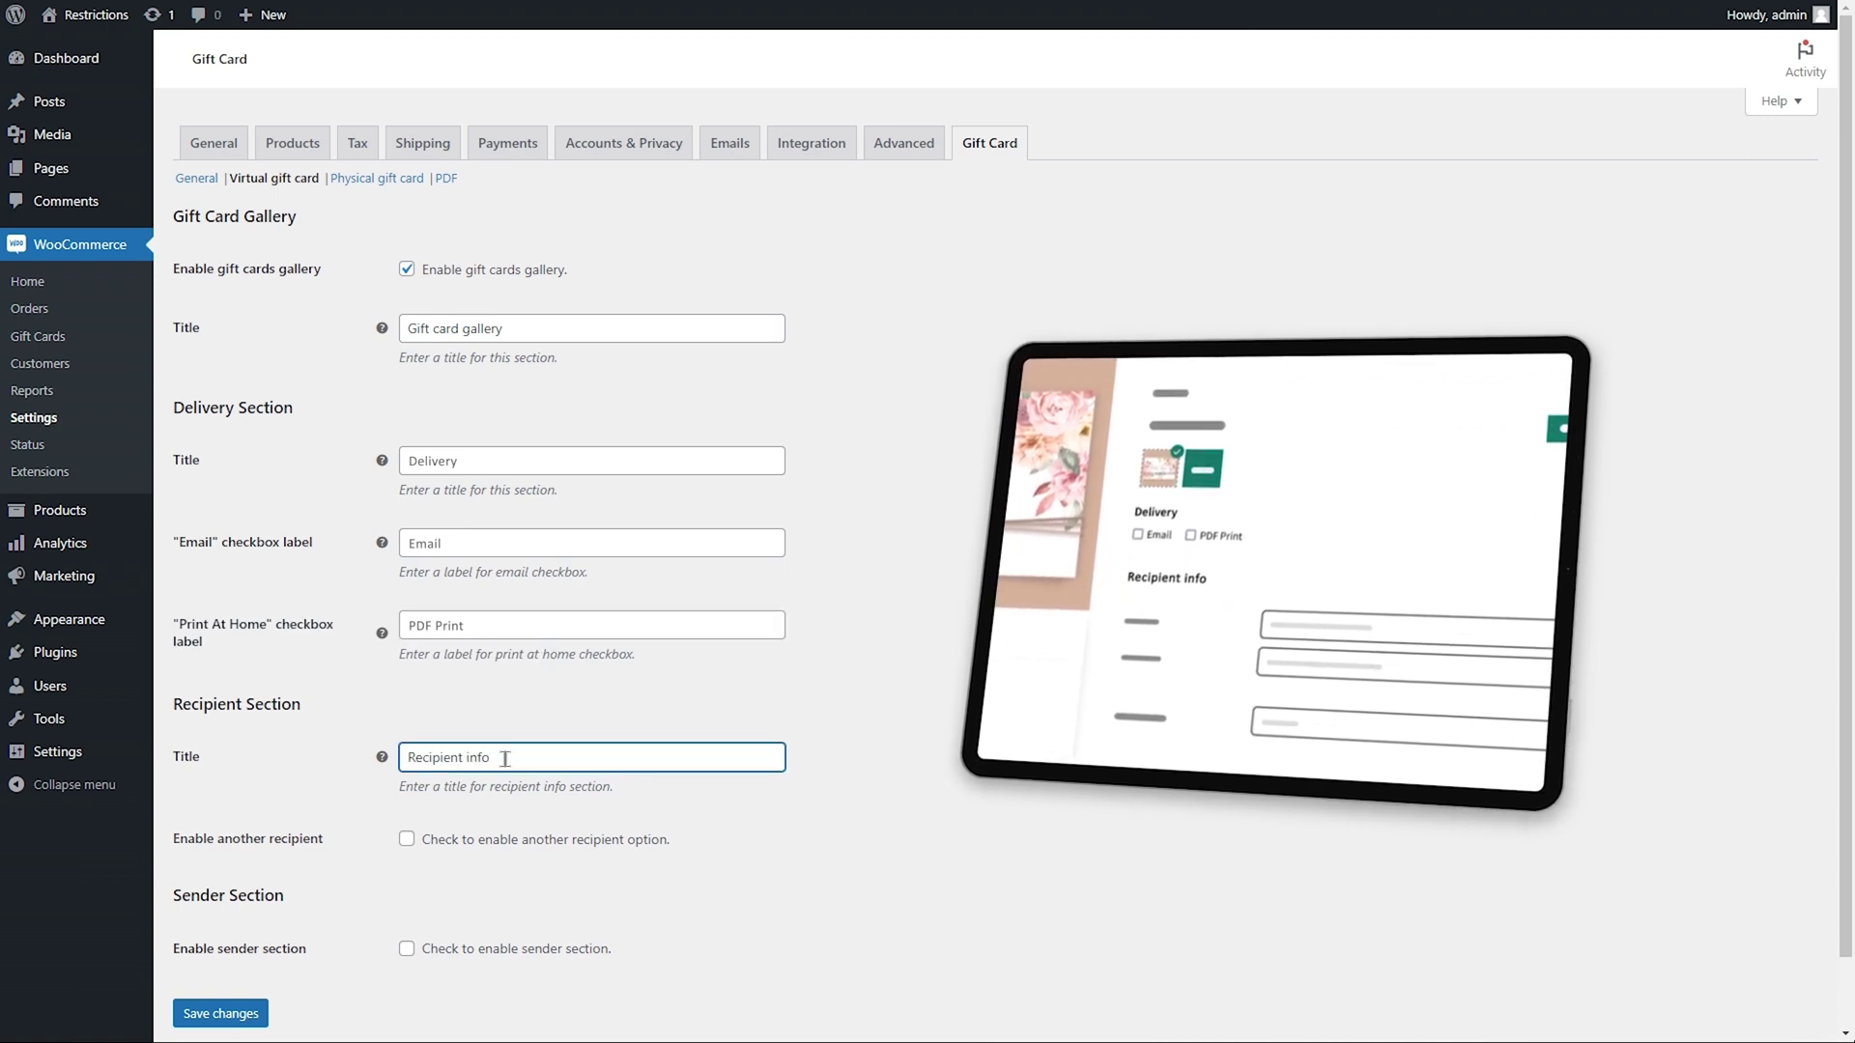
pyautogui.click(408, 838)
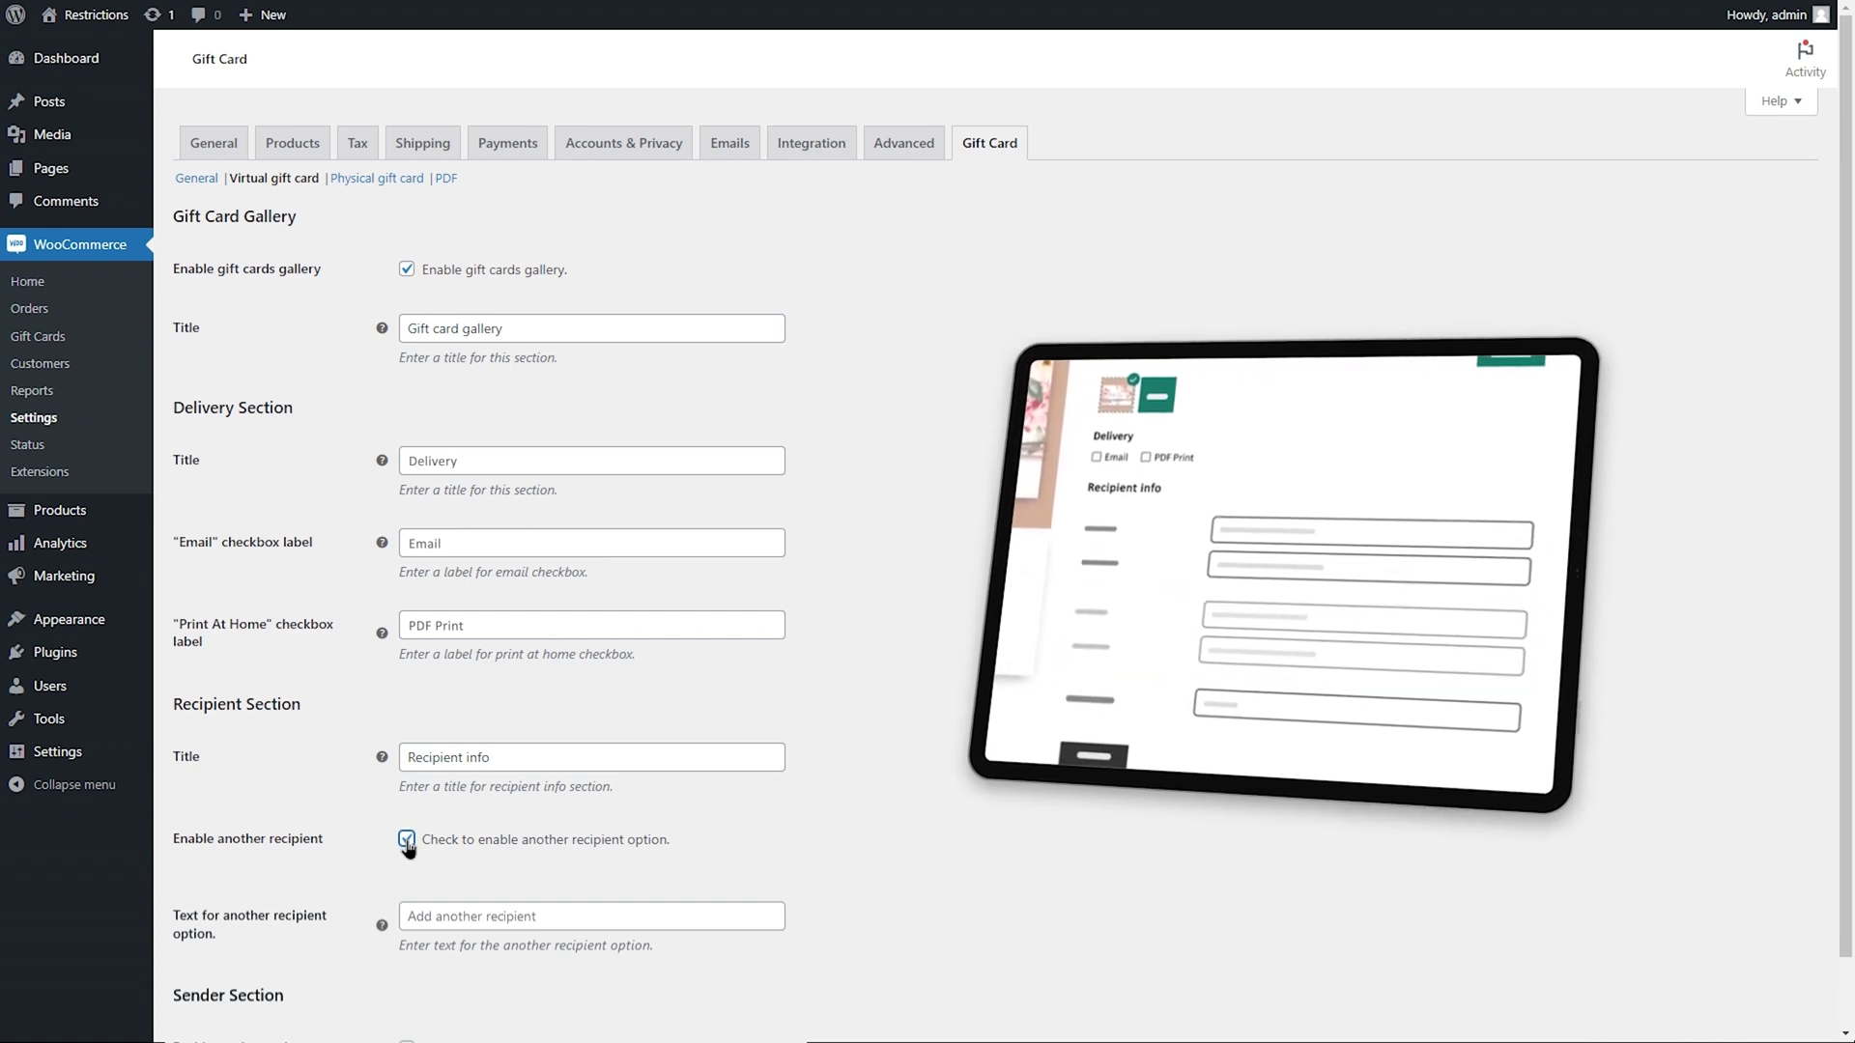
pyautogui.click(408, 844)
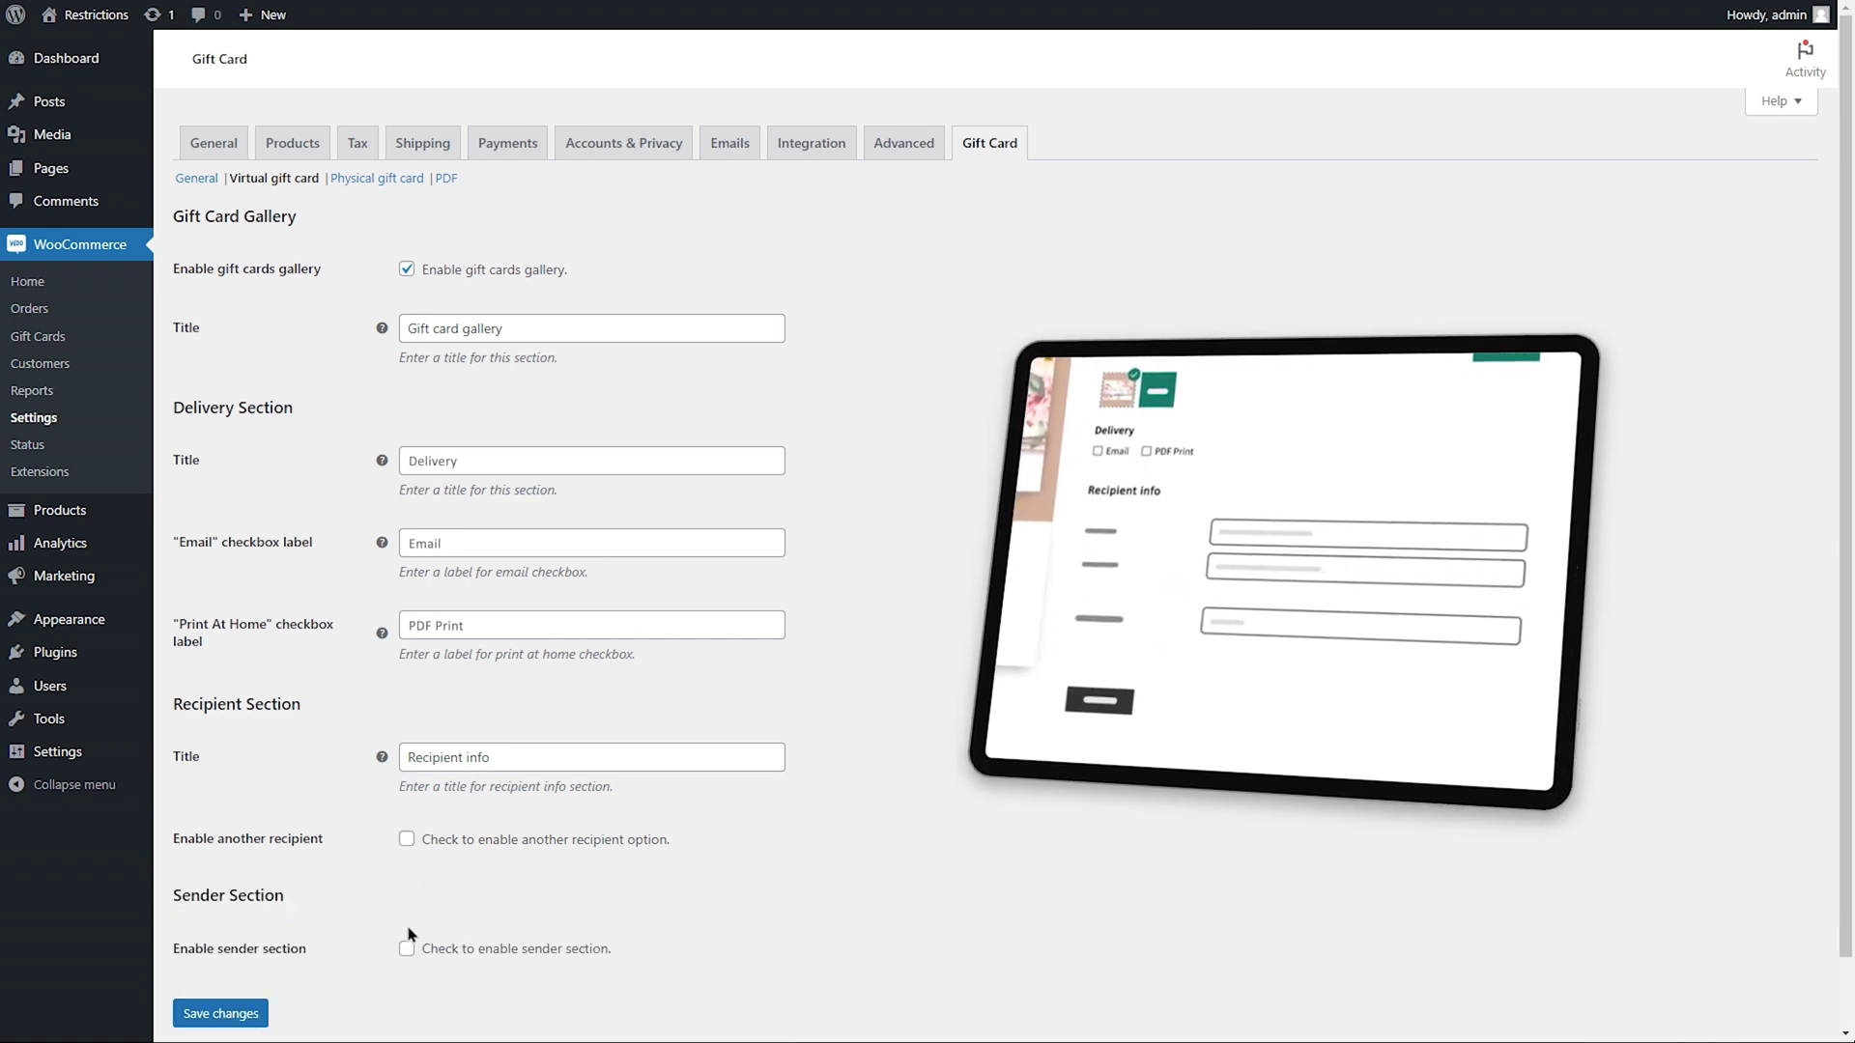
pyautogui.click(408, 951)
pyautogui.scroll(-1, 407, 957)
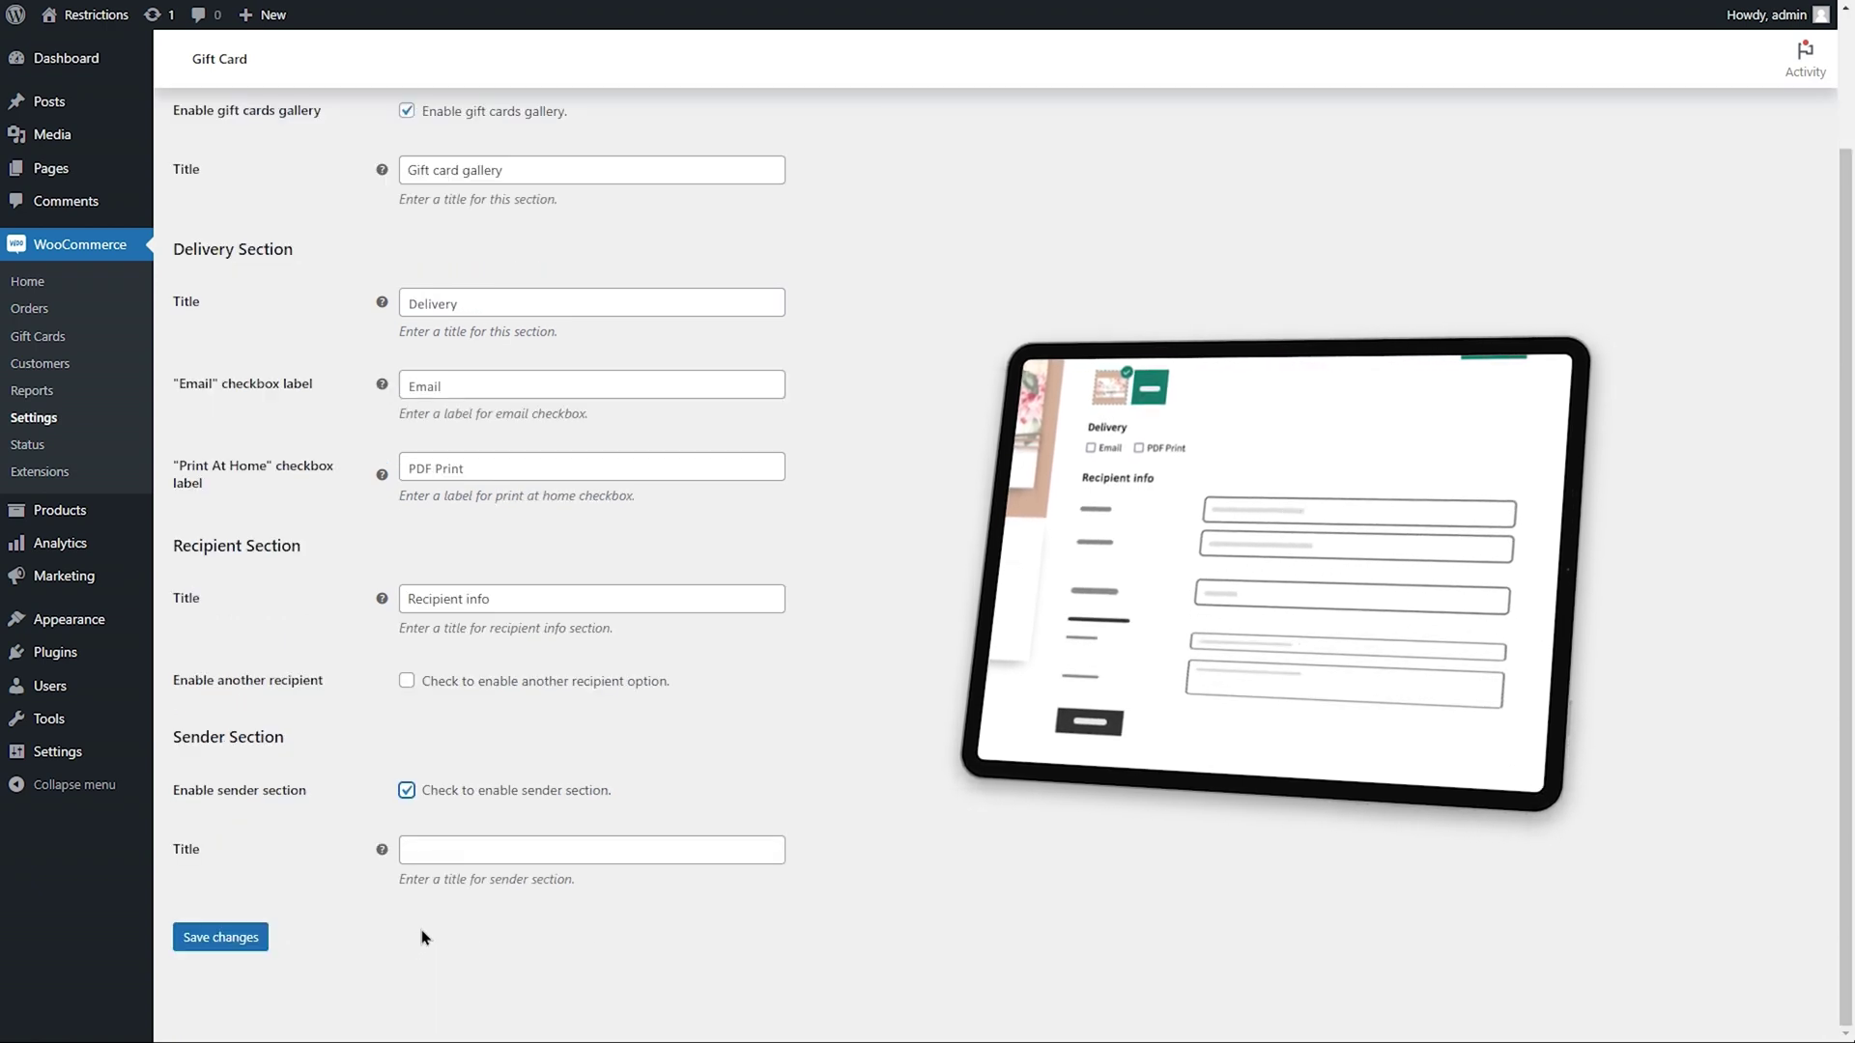
pyautogui.click(487, 851)
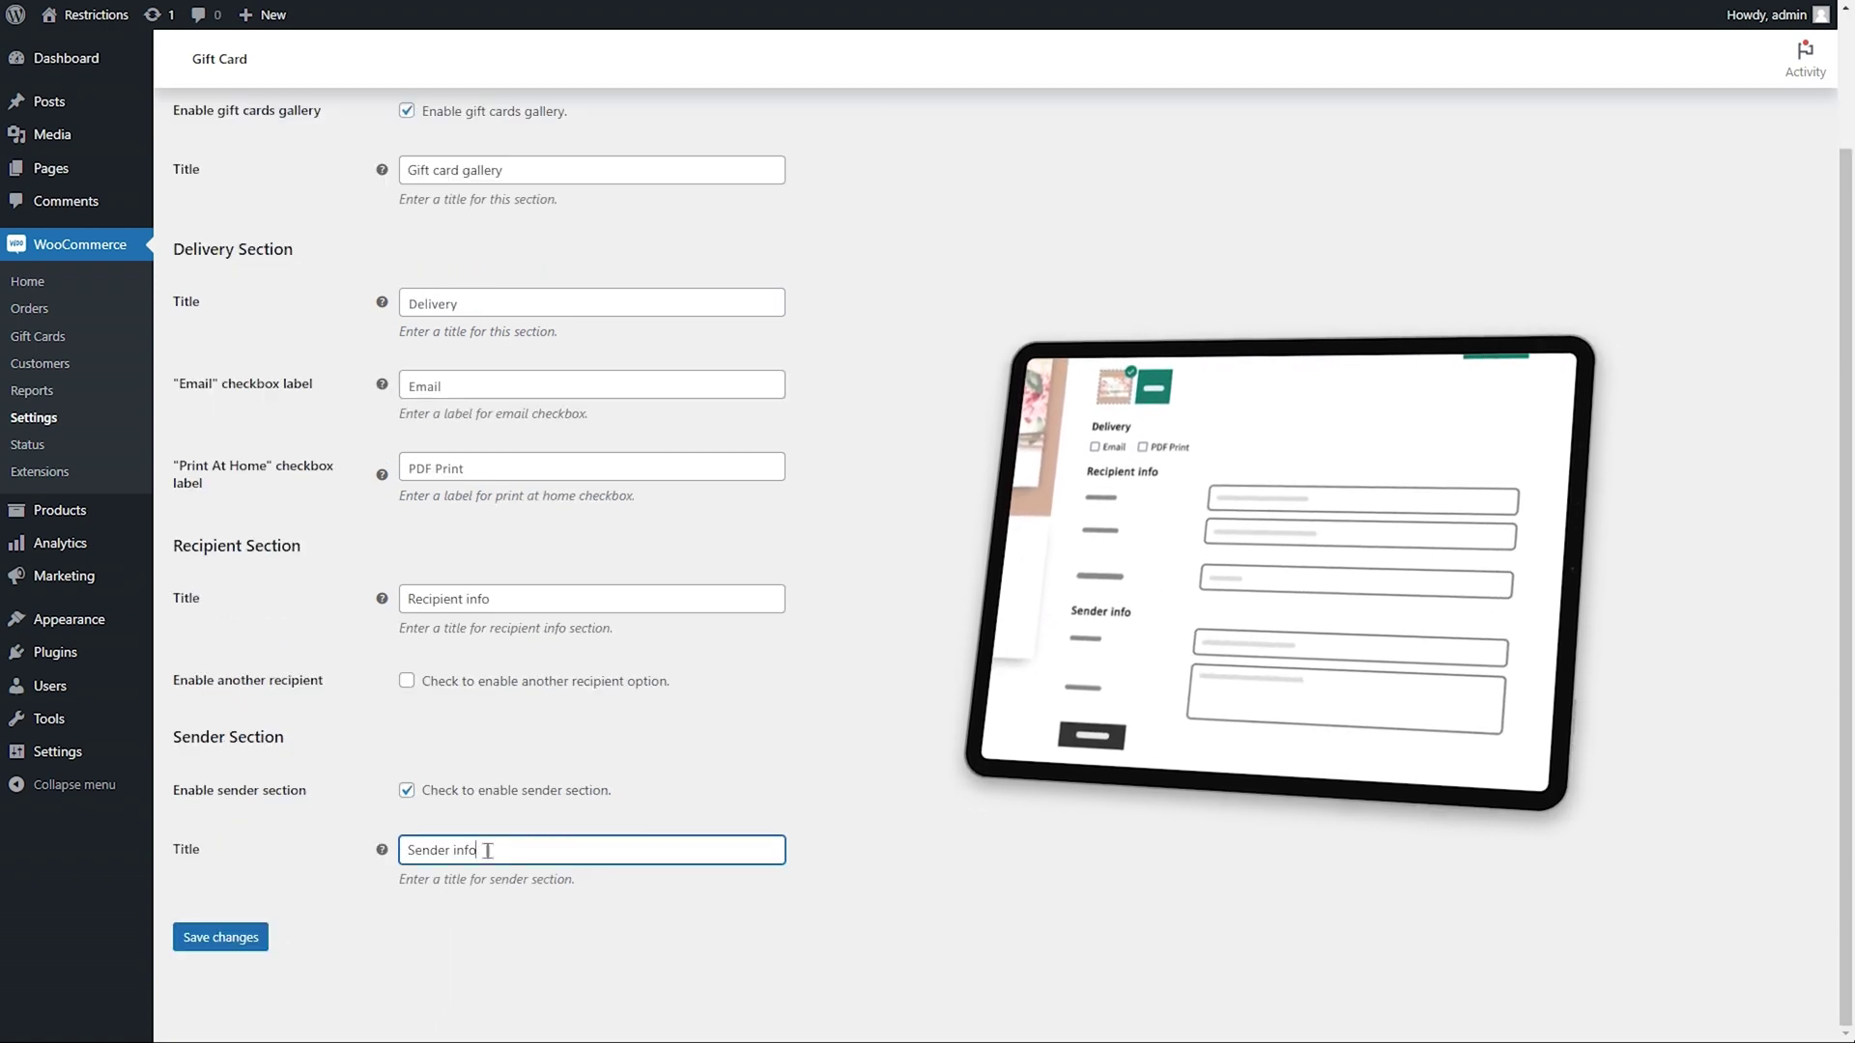
pyautogui.click(220, 939)
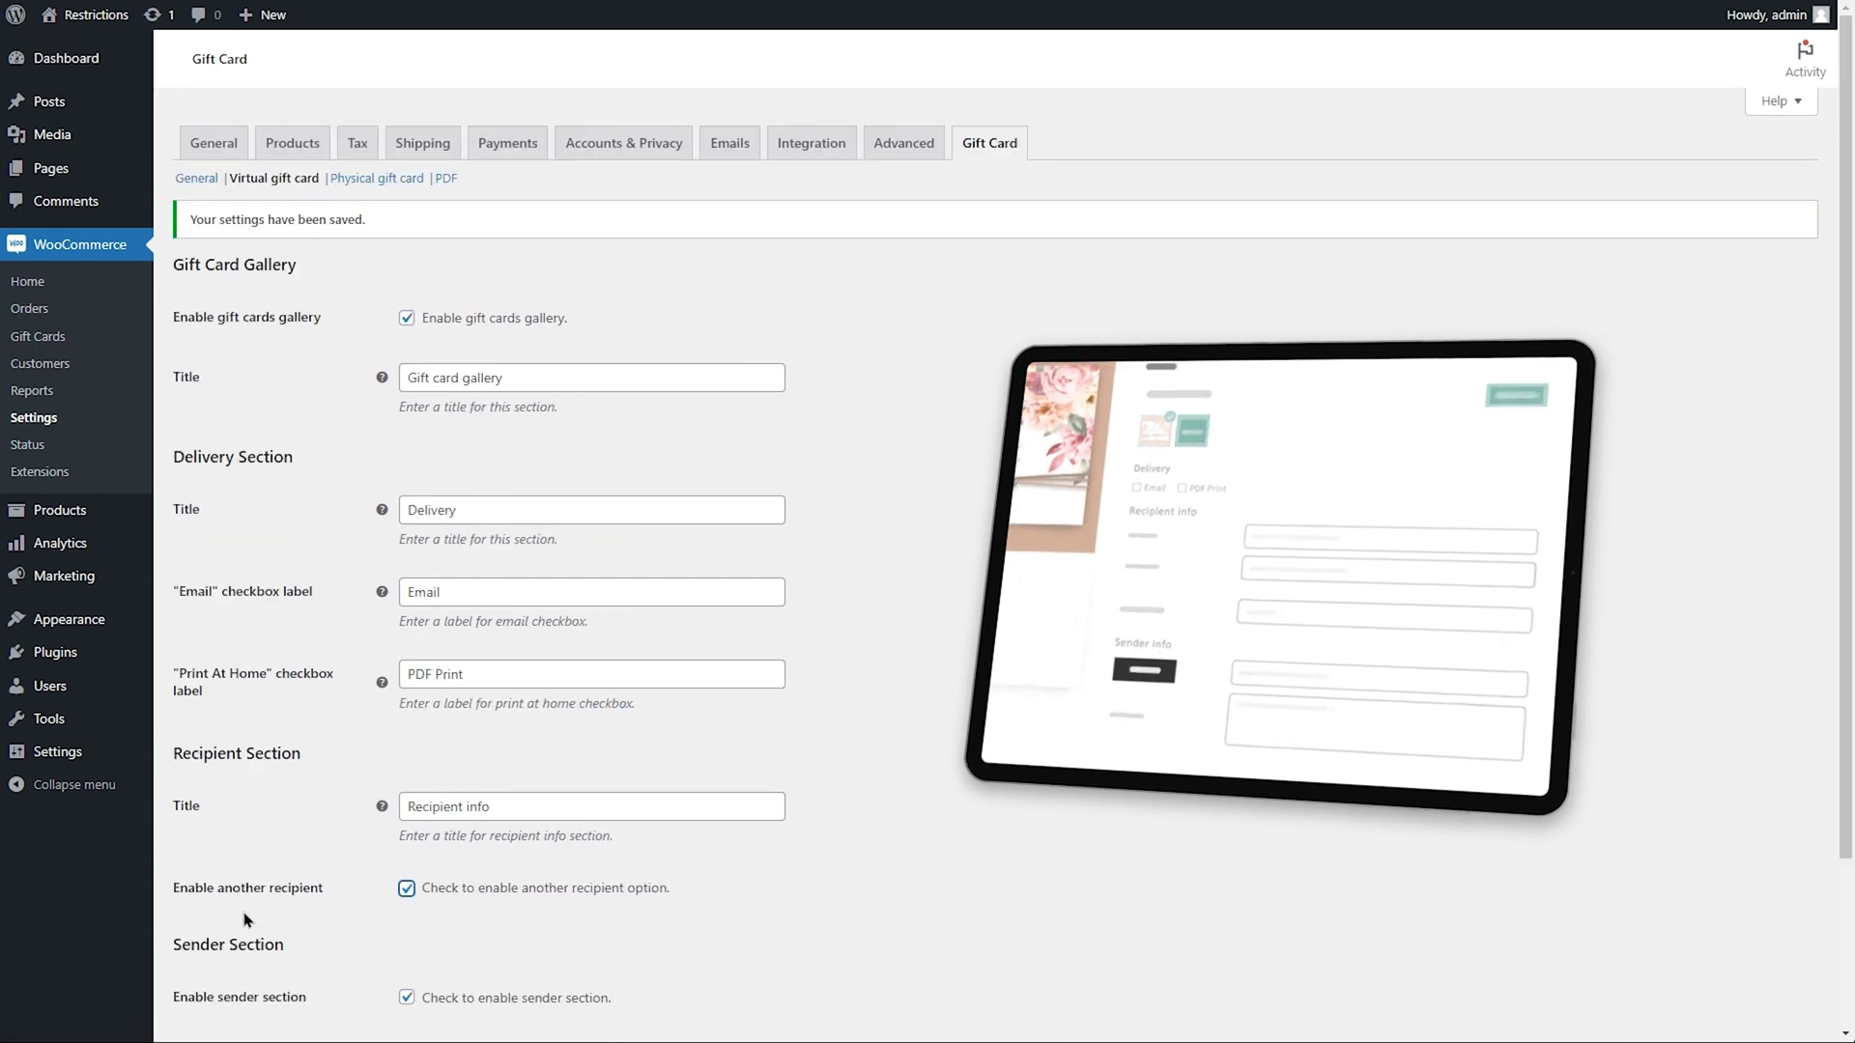
# Step: Ask sender & recipient names under 'Delivery info', allow card messages, and save physical settings
pyautogui.click(374, 177)
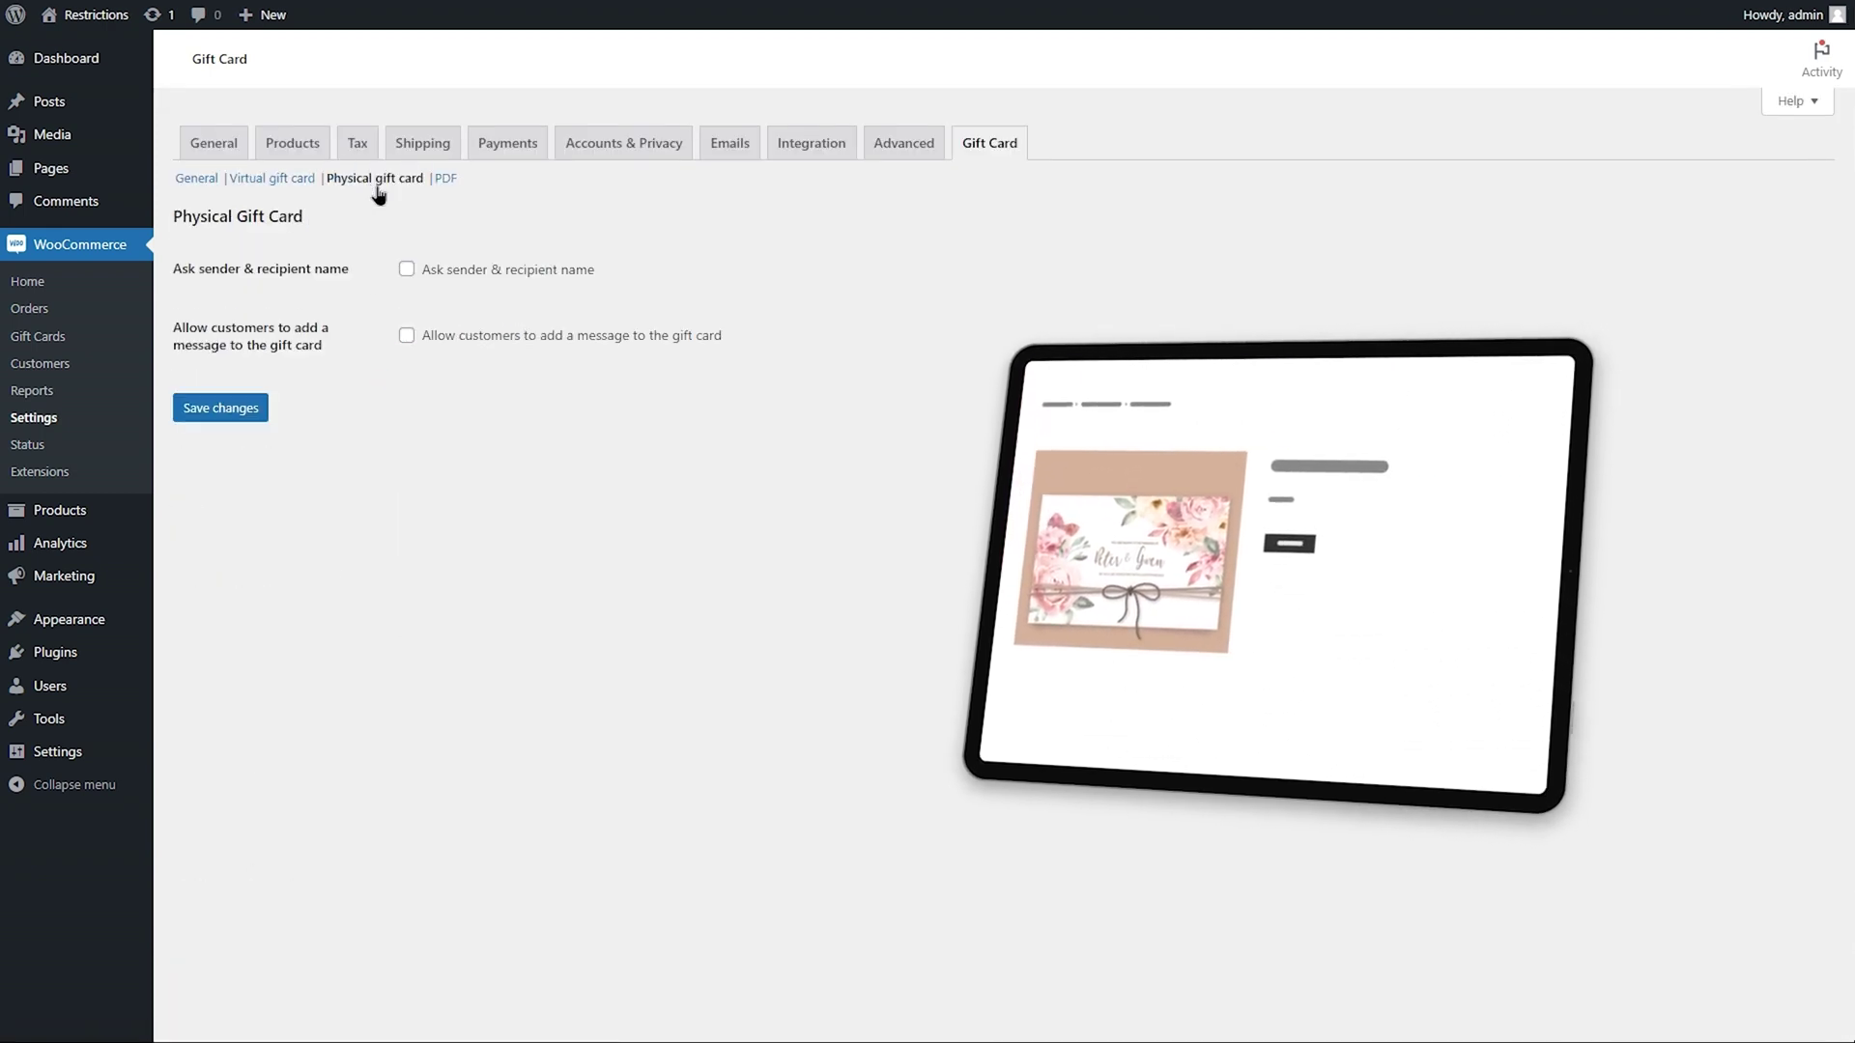
pyautogui.click(408, 272)
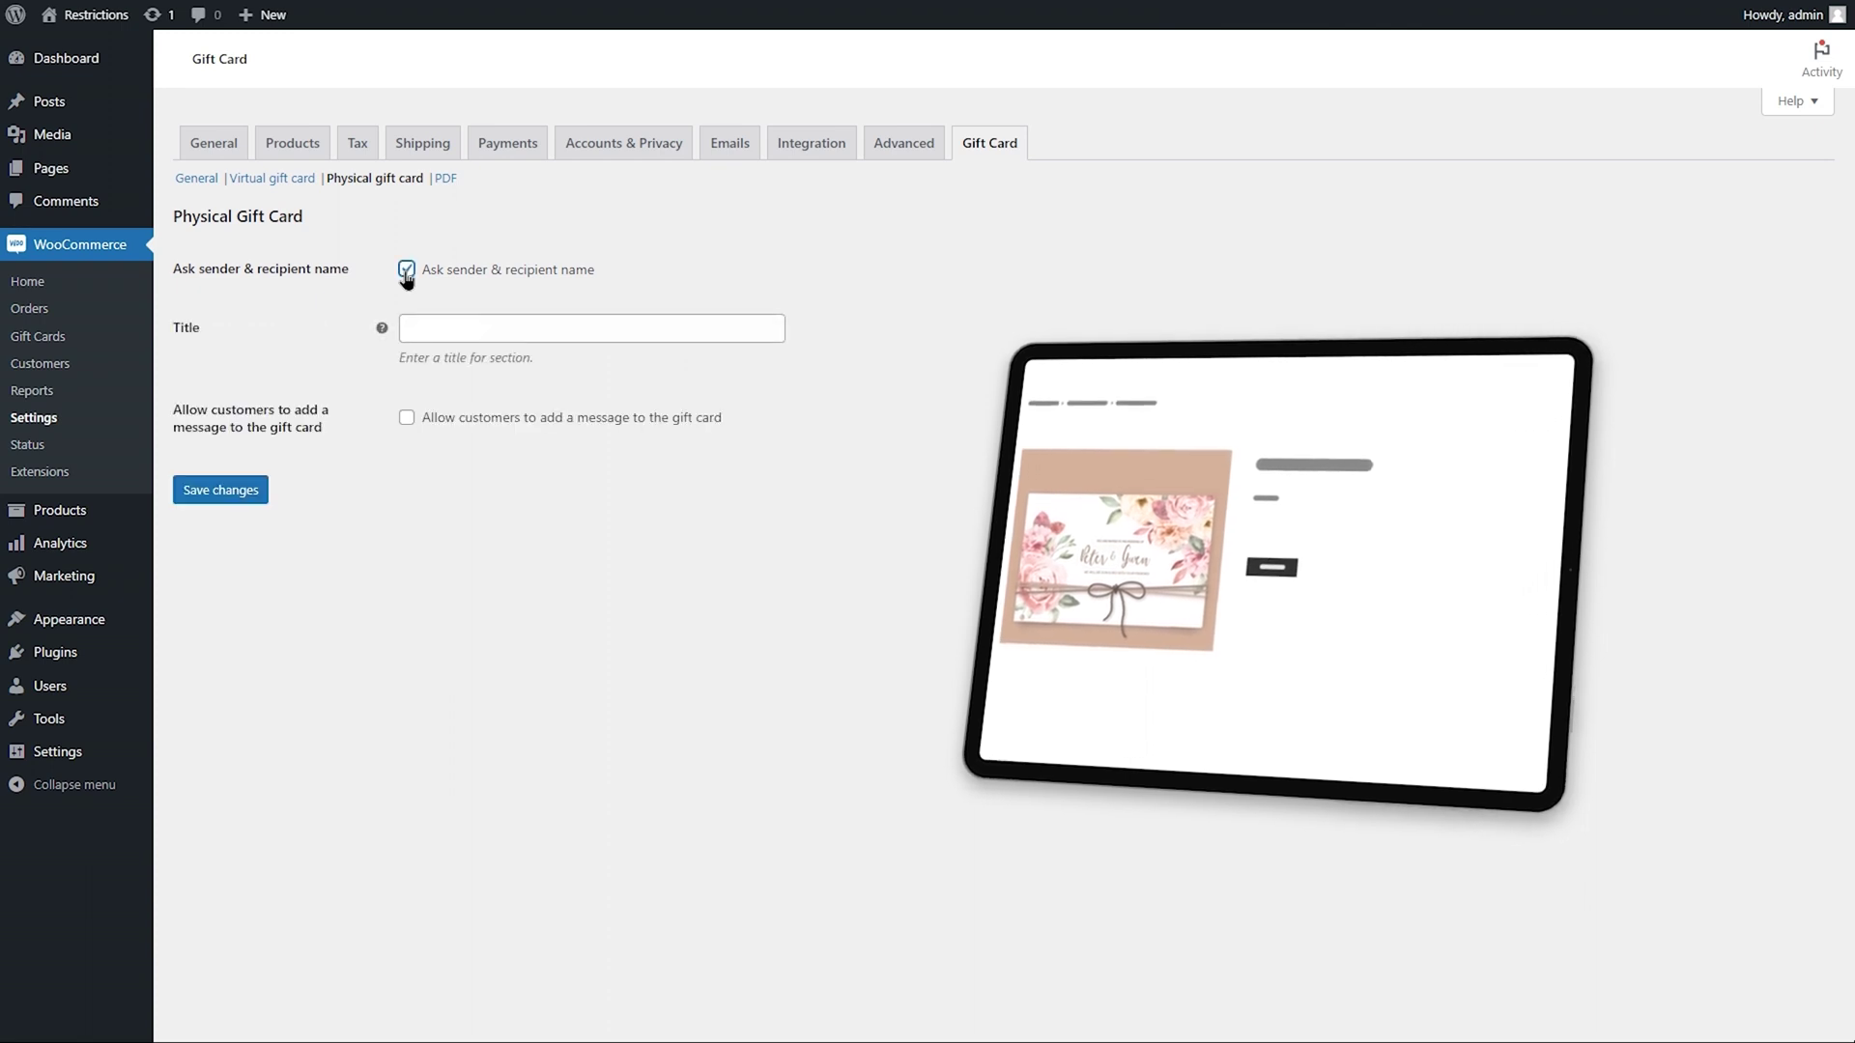
pyautogui.click(525, 328)
pyautogui.write('Delivery info')
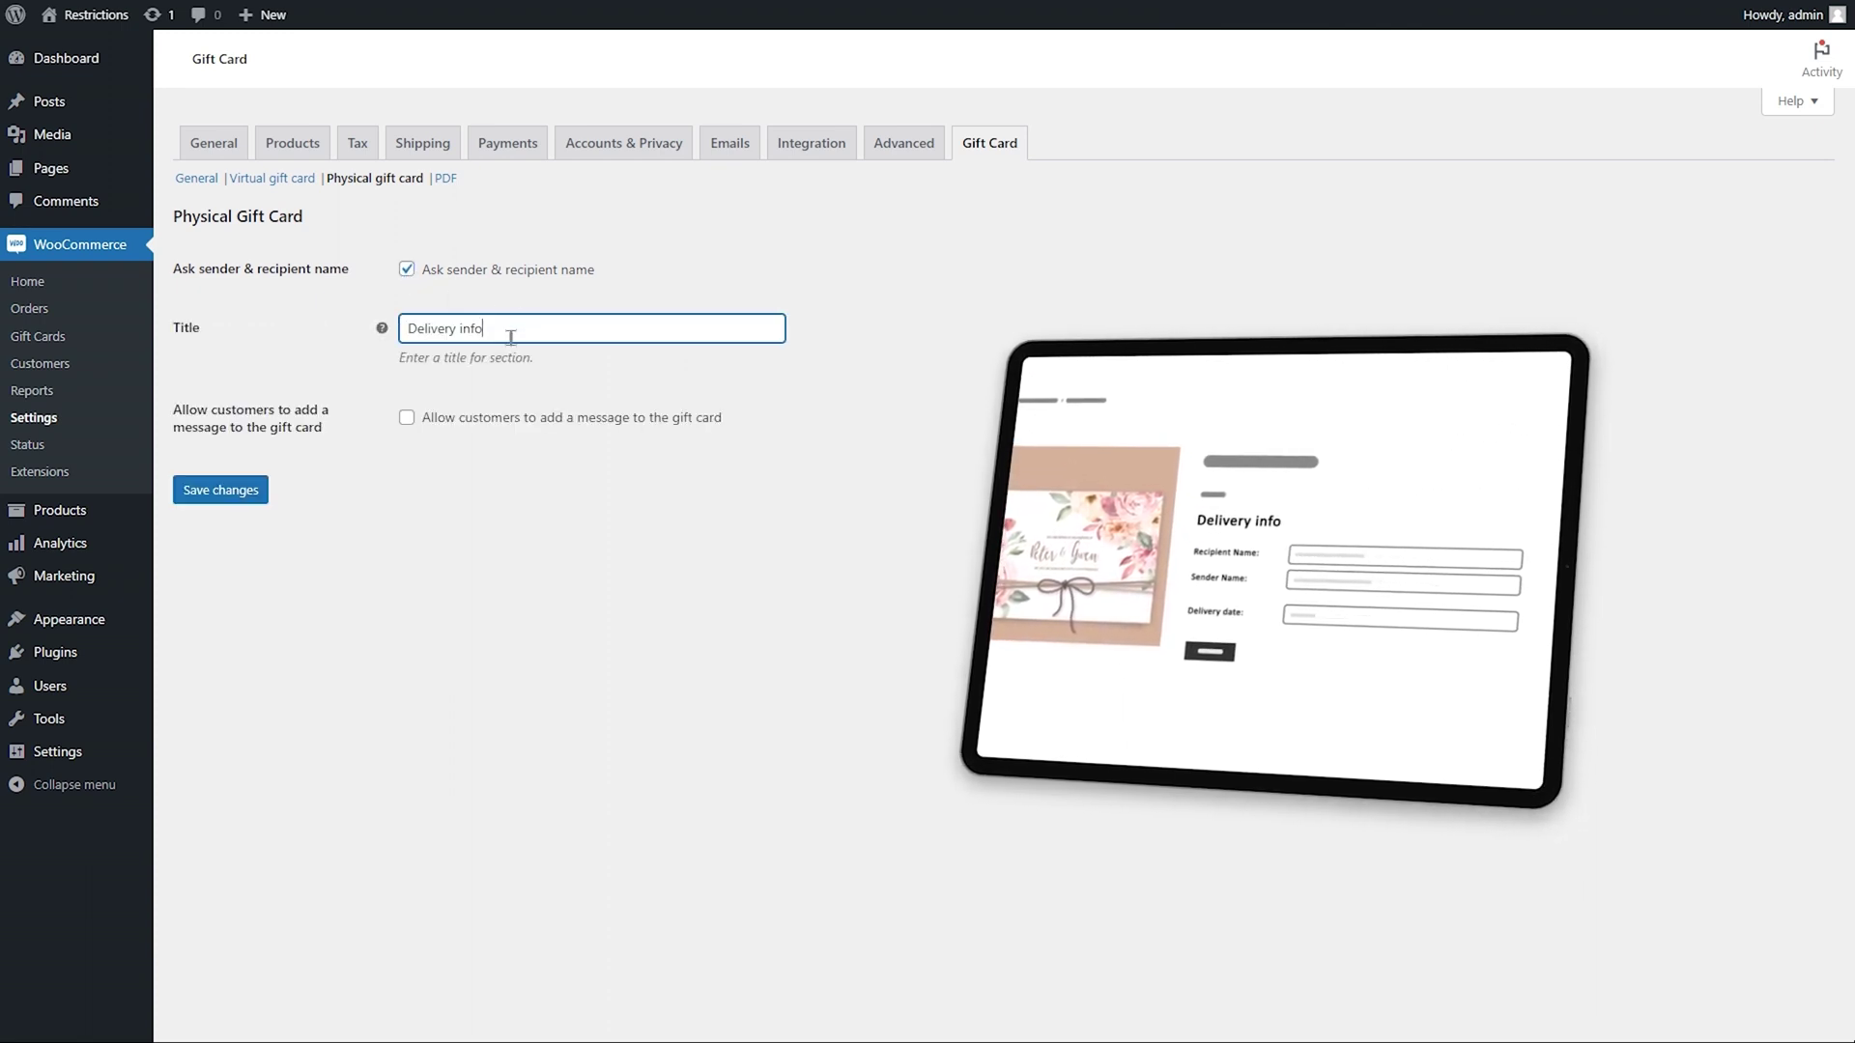
pyautogui.click(408, 417)
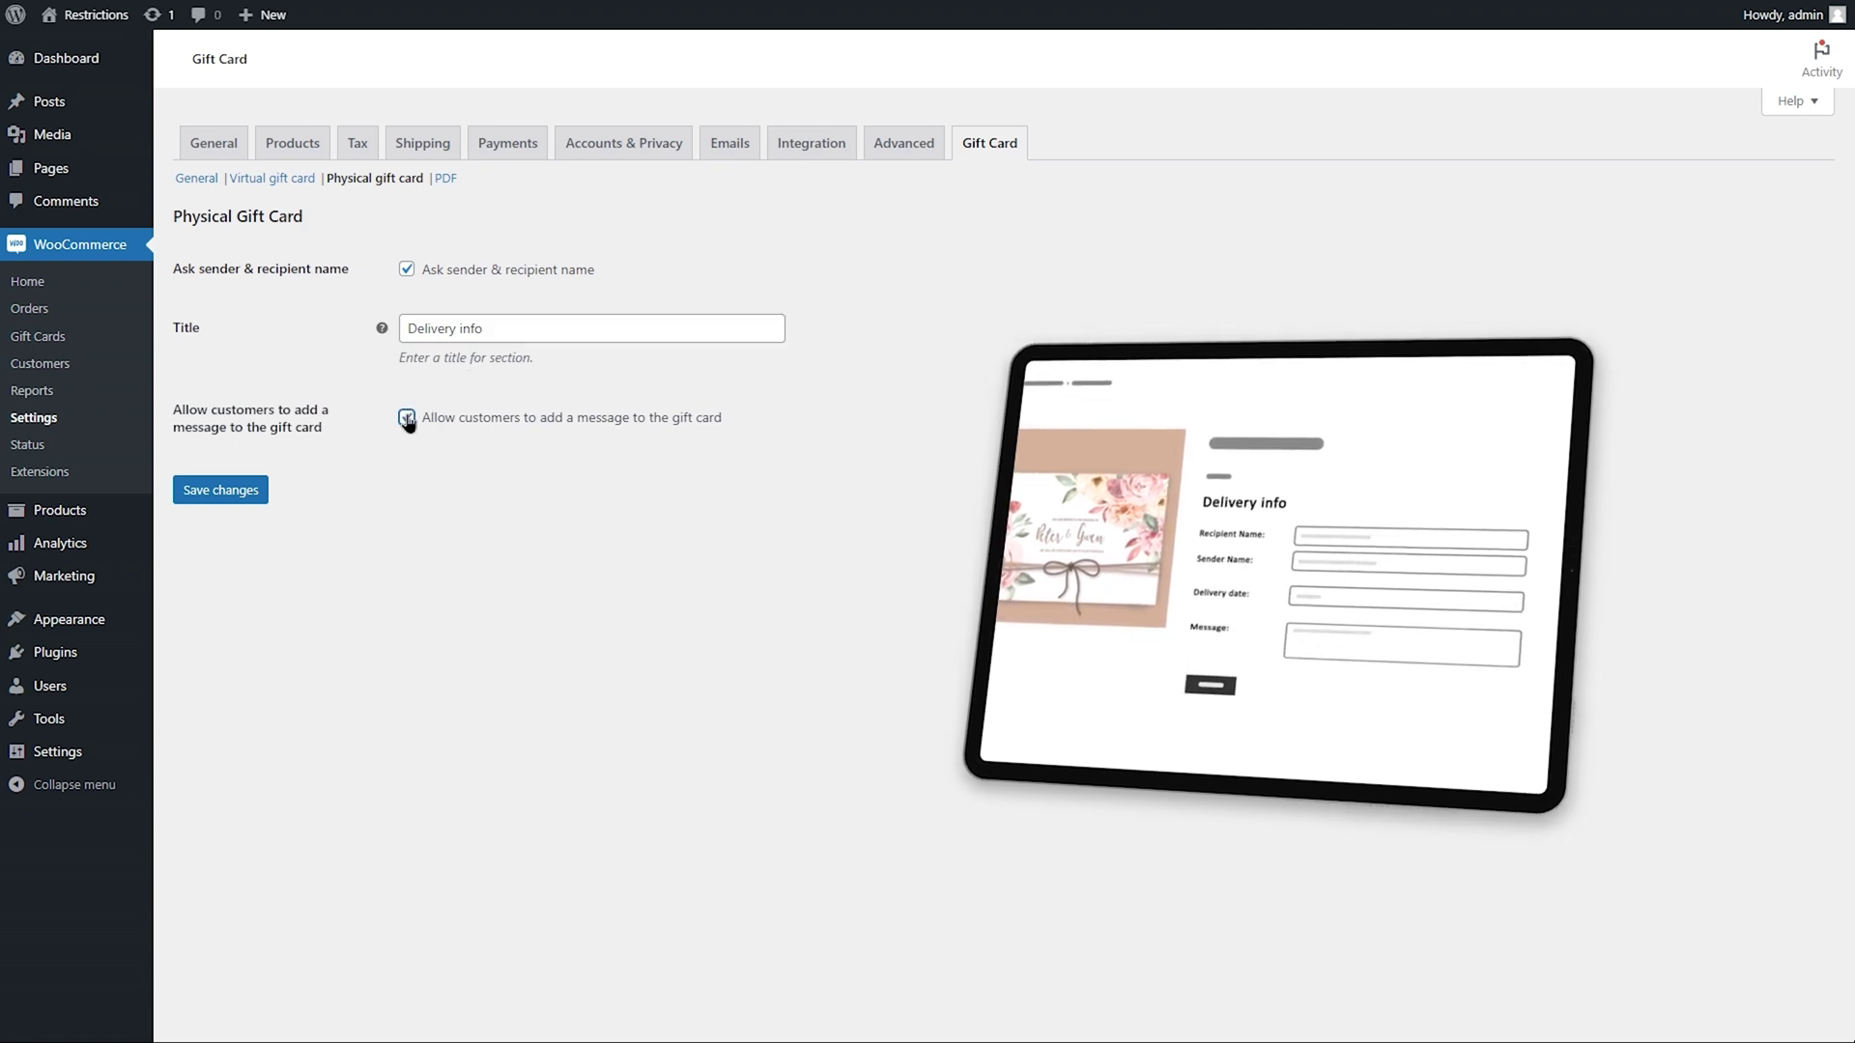
pyautogui.click(234, 494)
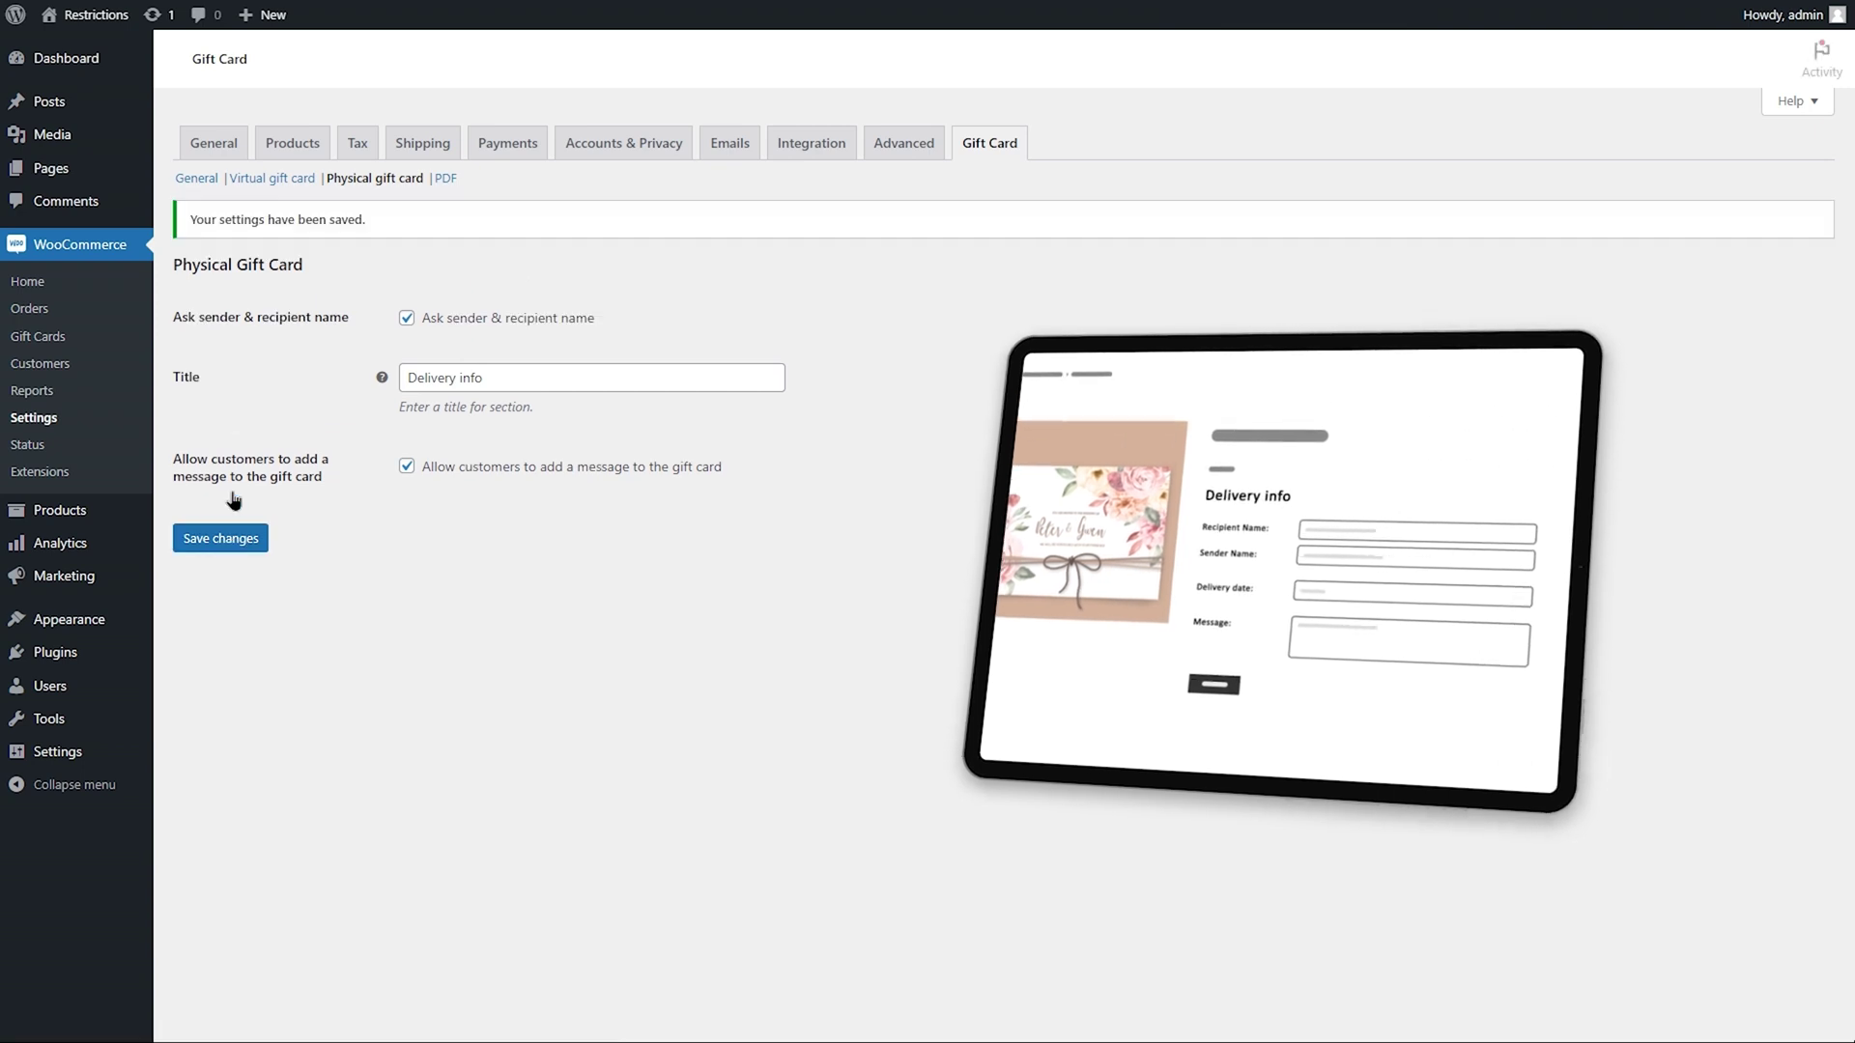
pyautogui.click(445, 181)
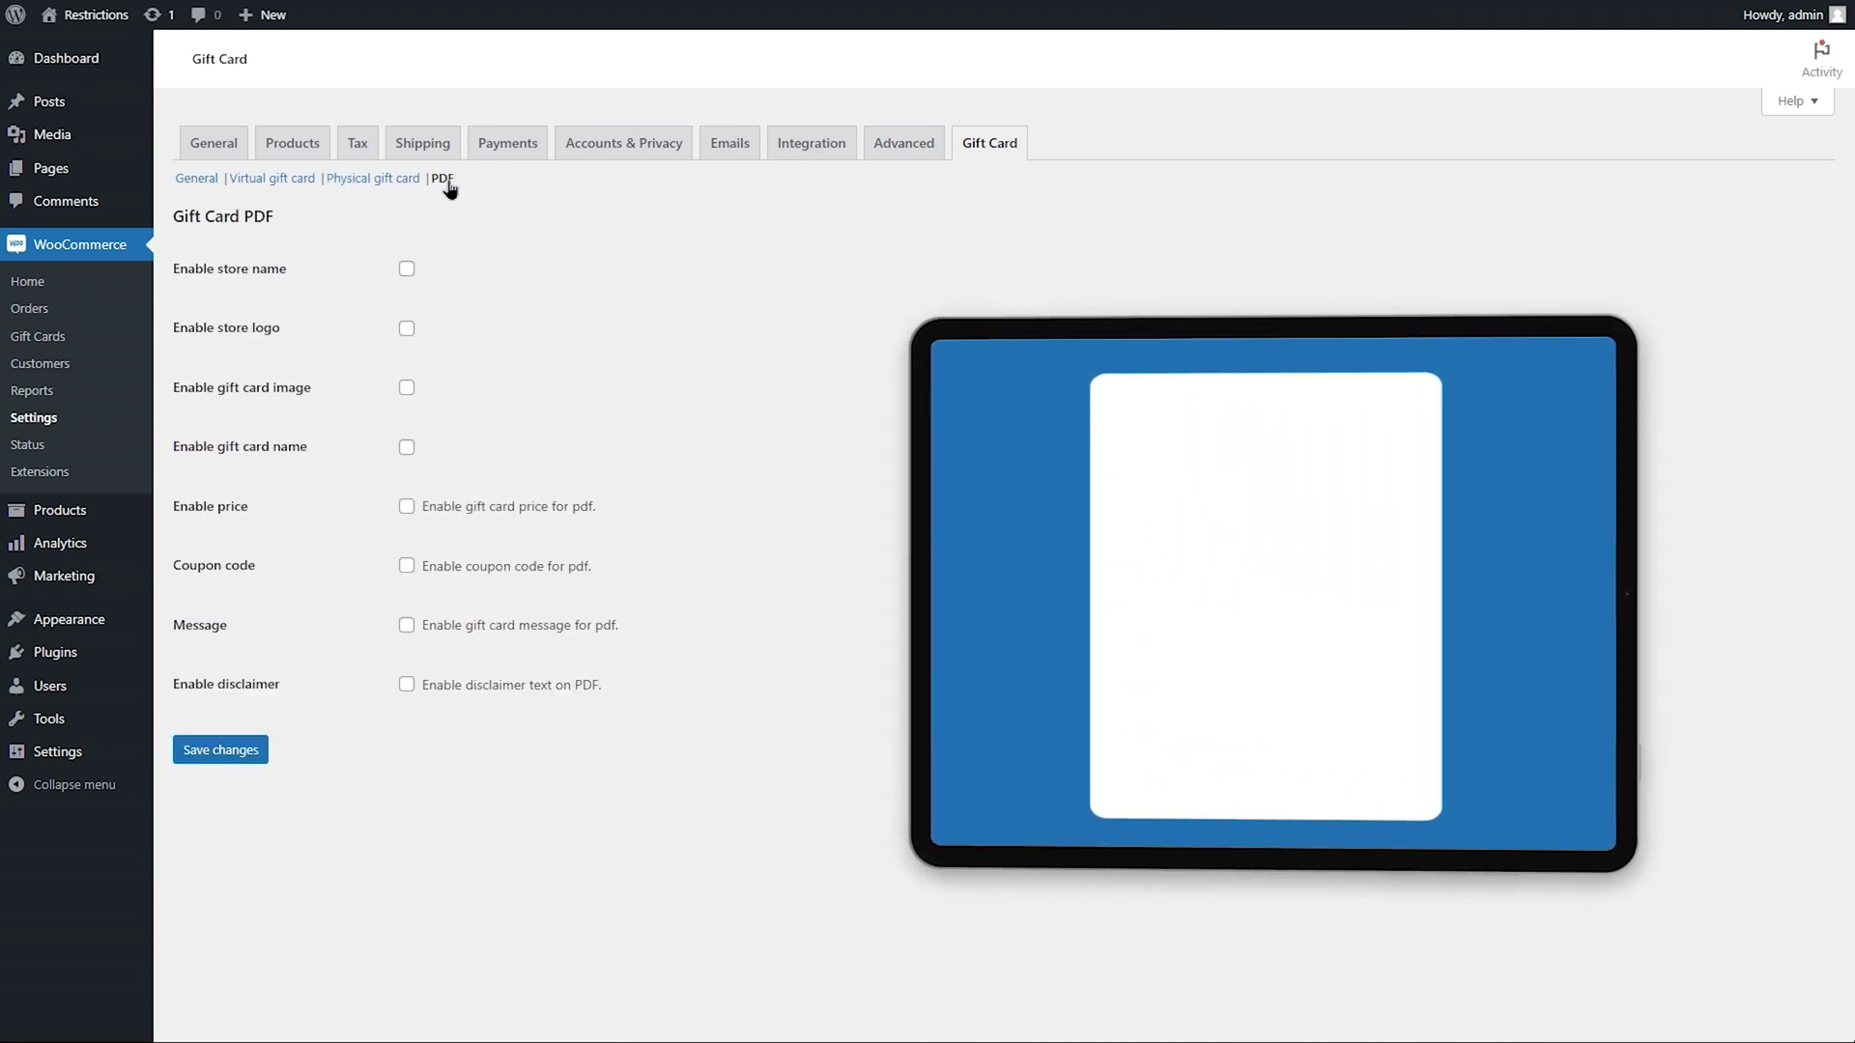
# Step: Show store name Eshop, logo and gift card image on the PDF
pyautogui.click(408, 270)
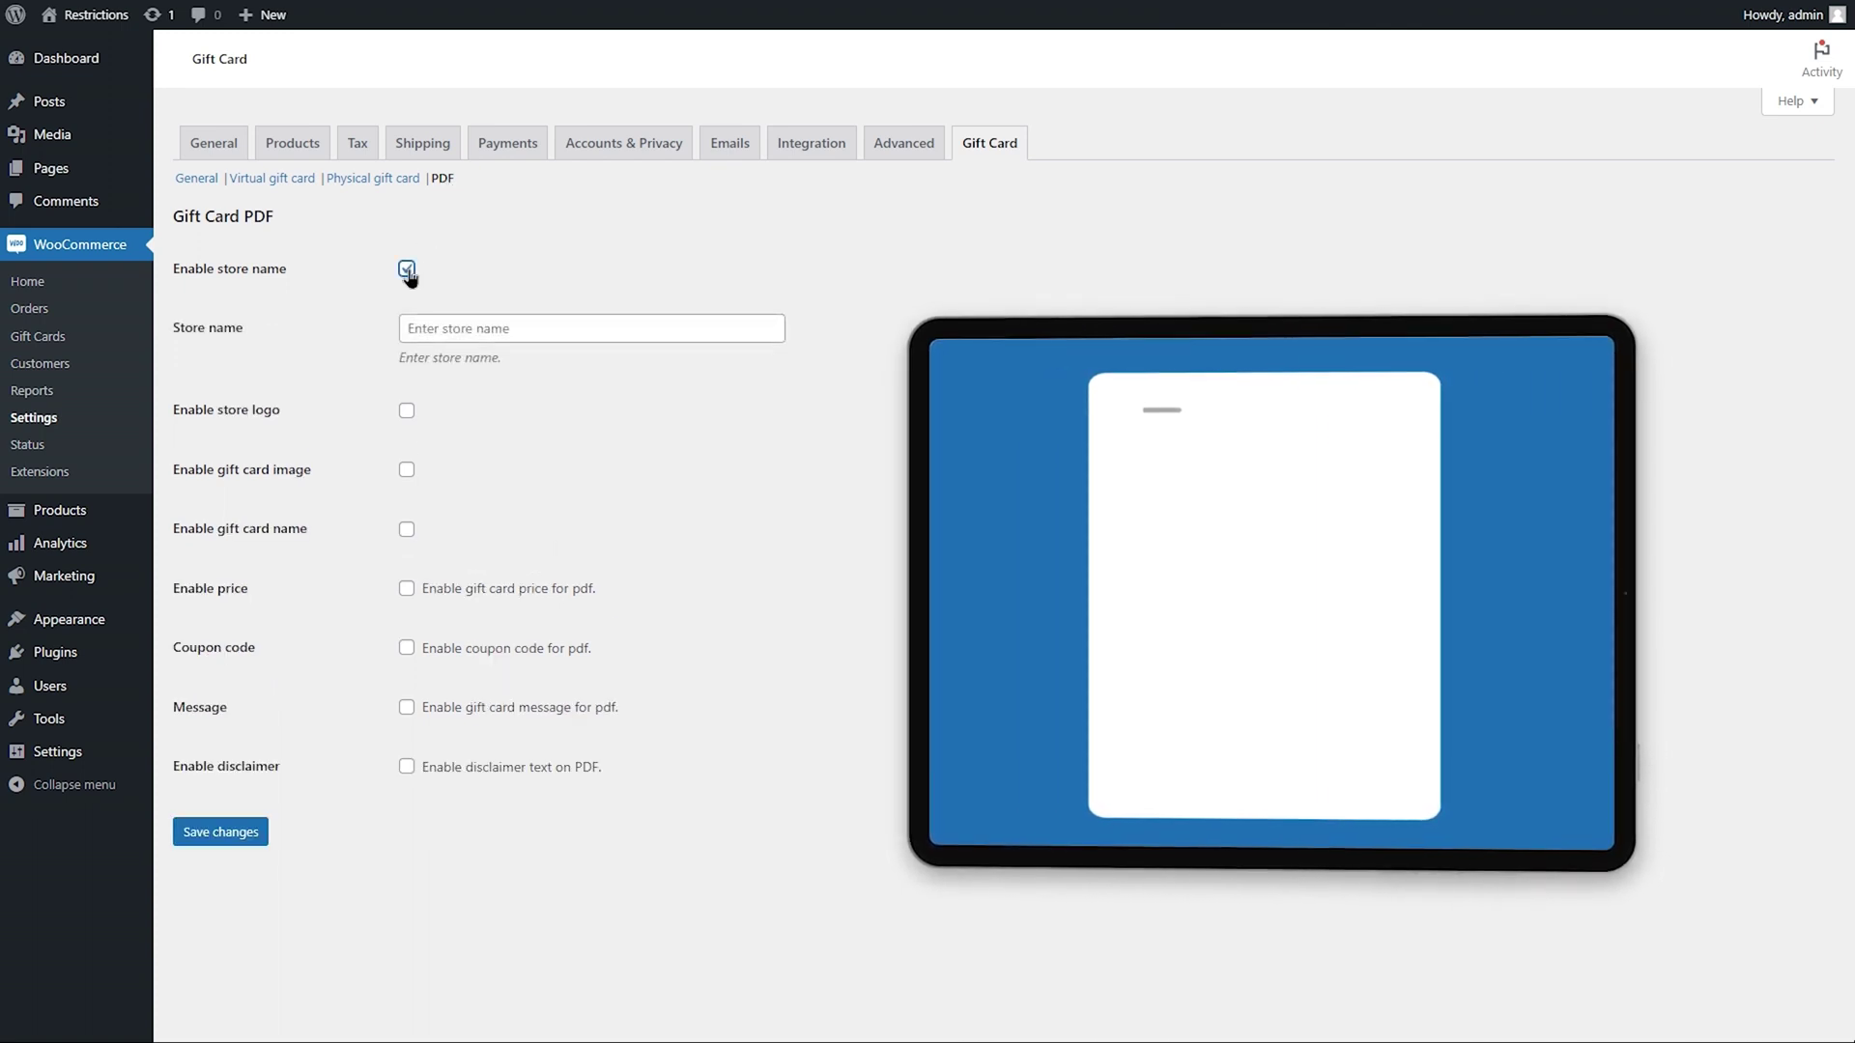
pyautogui.click(499, 327)
pyautogui.write('Eshop')
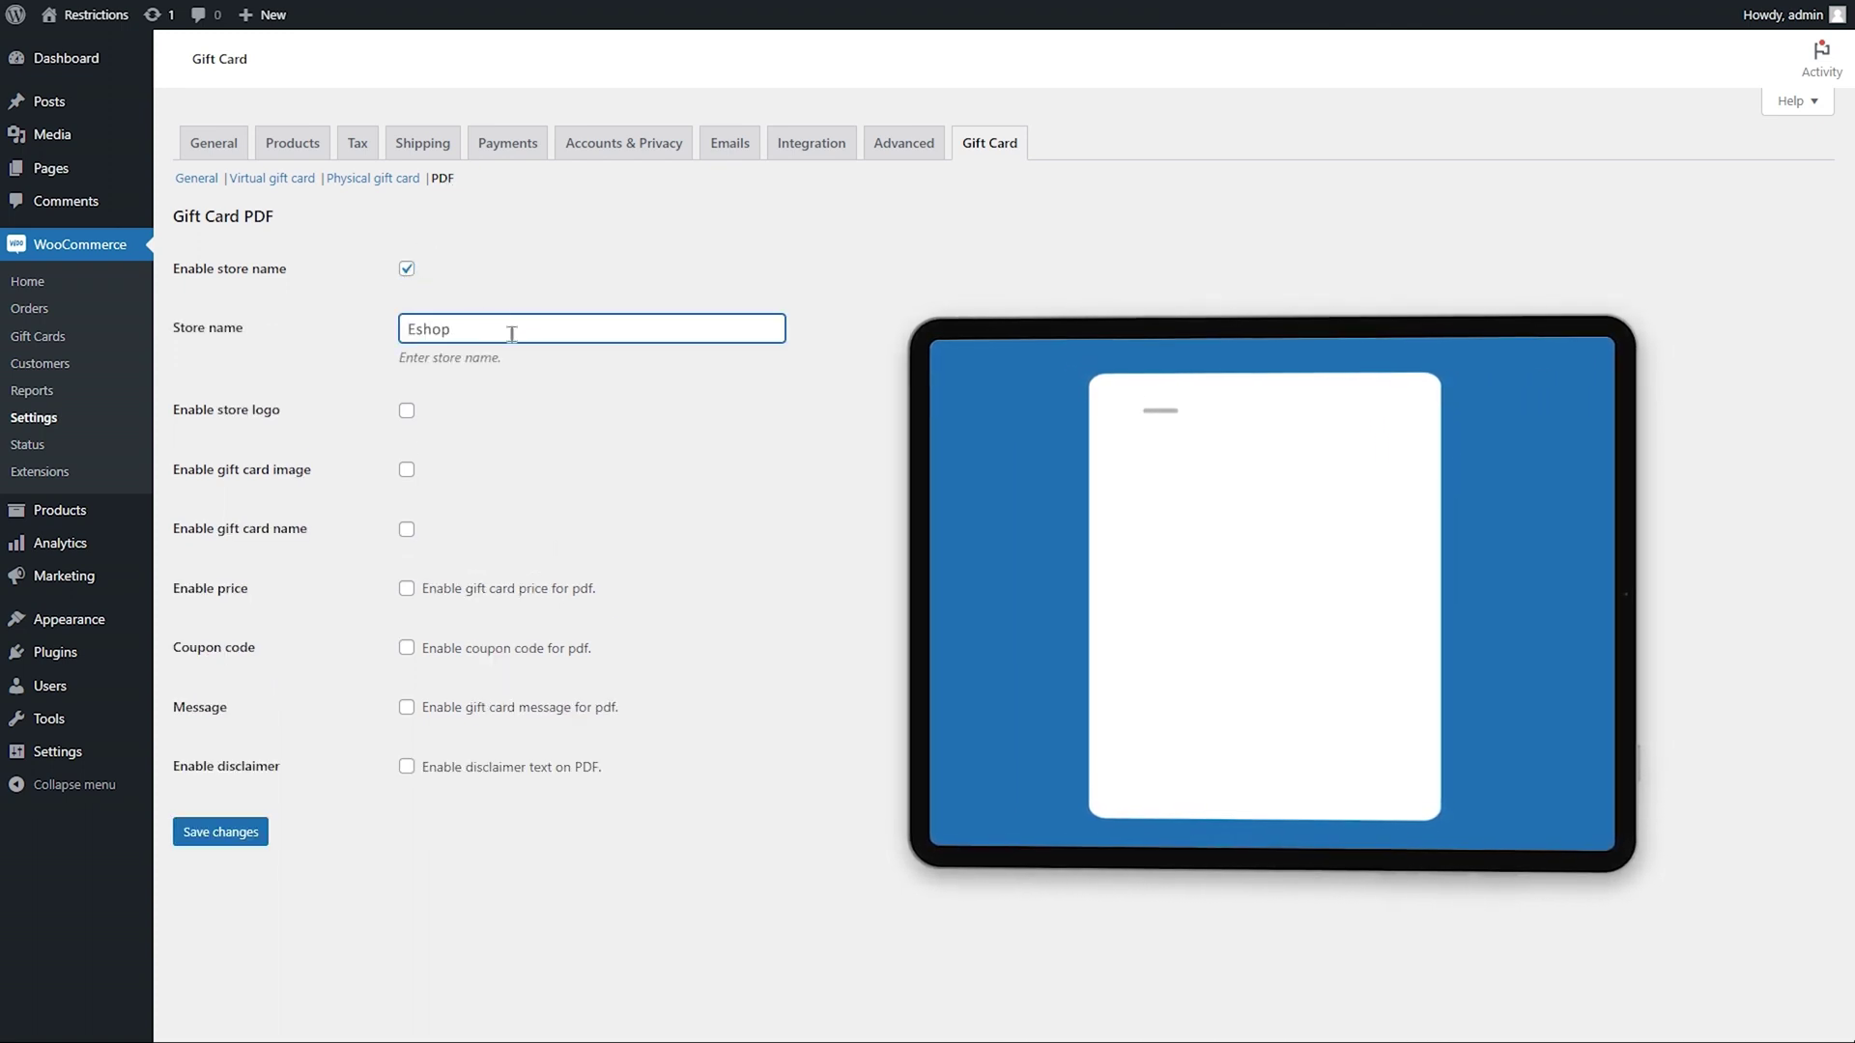
pyautogui.click(407, 411)
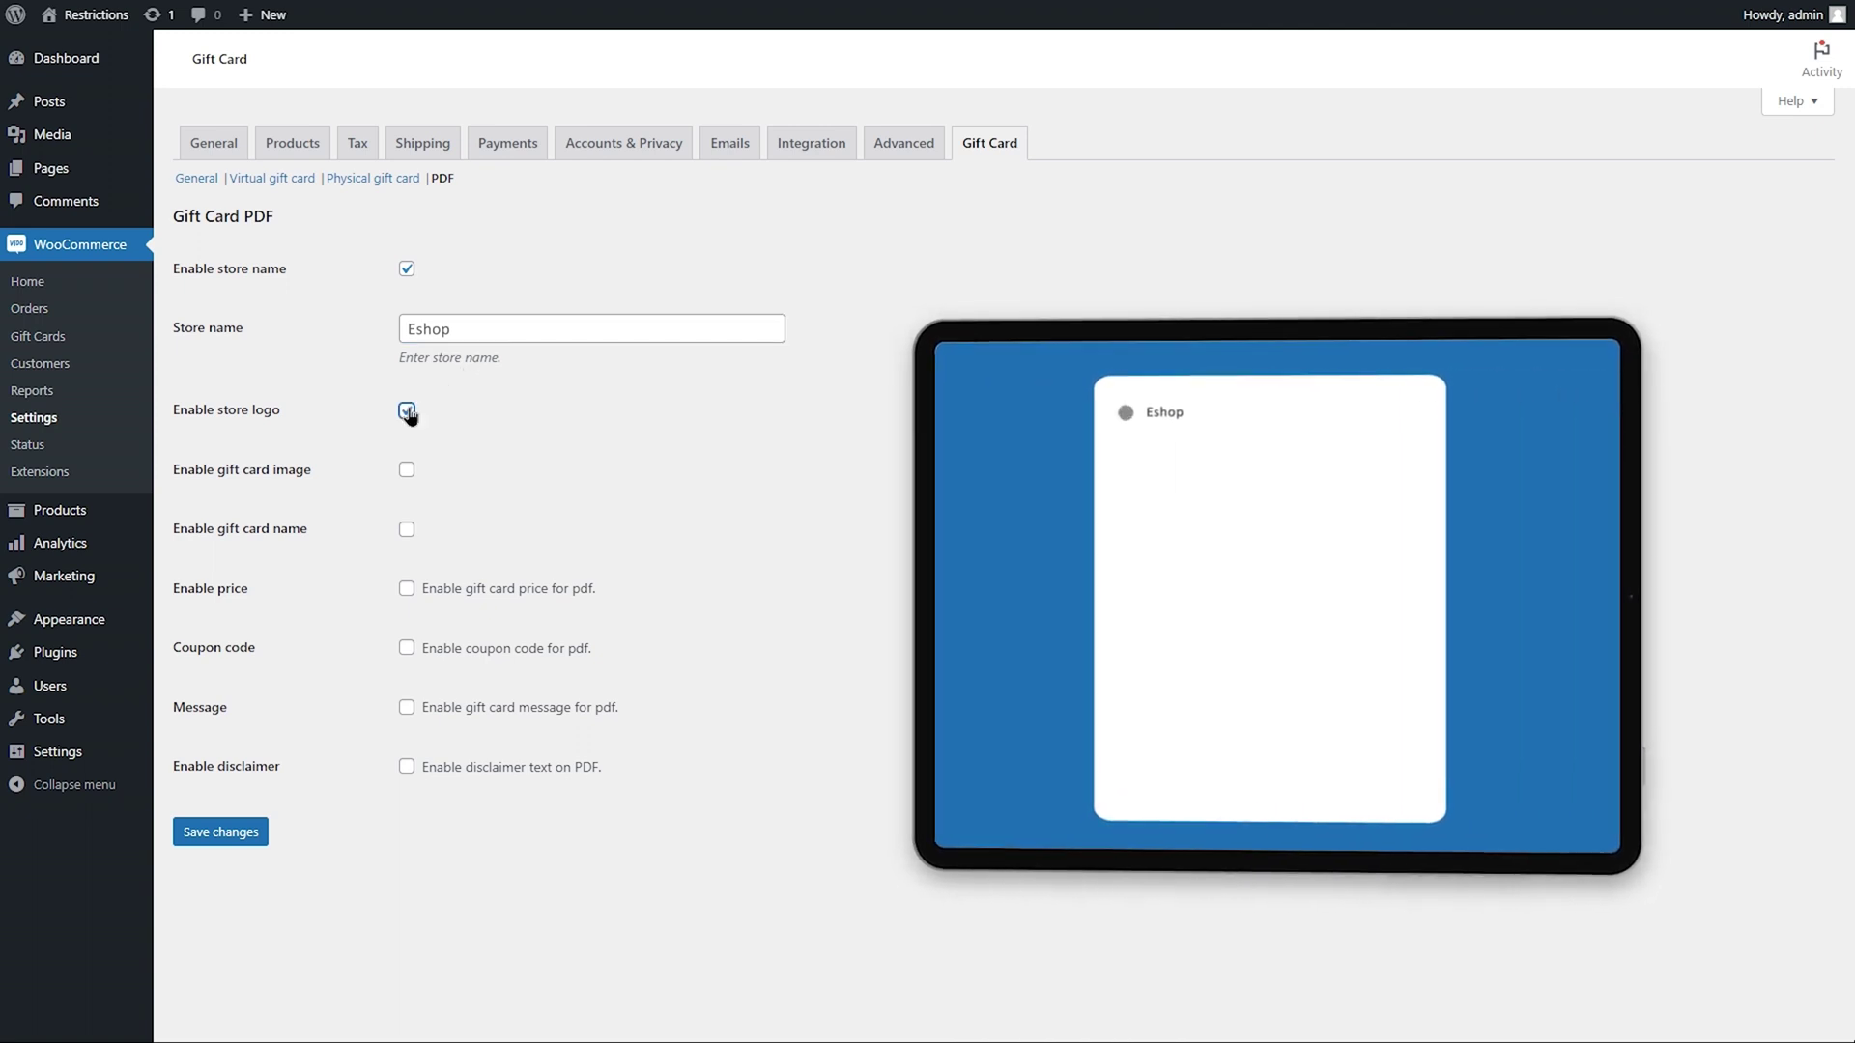
pyautogui.click(408, 471)
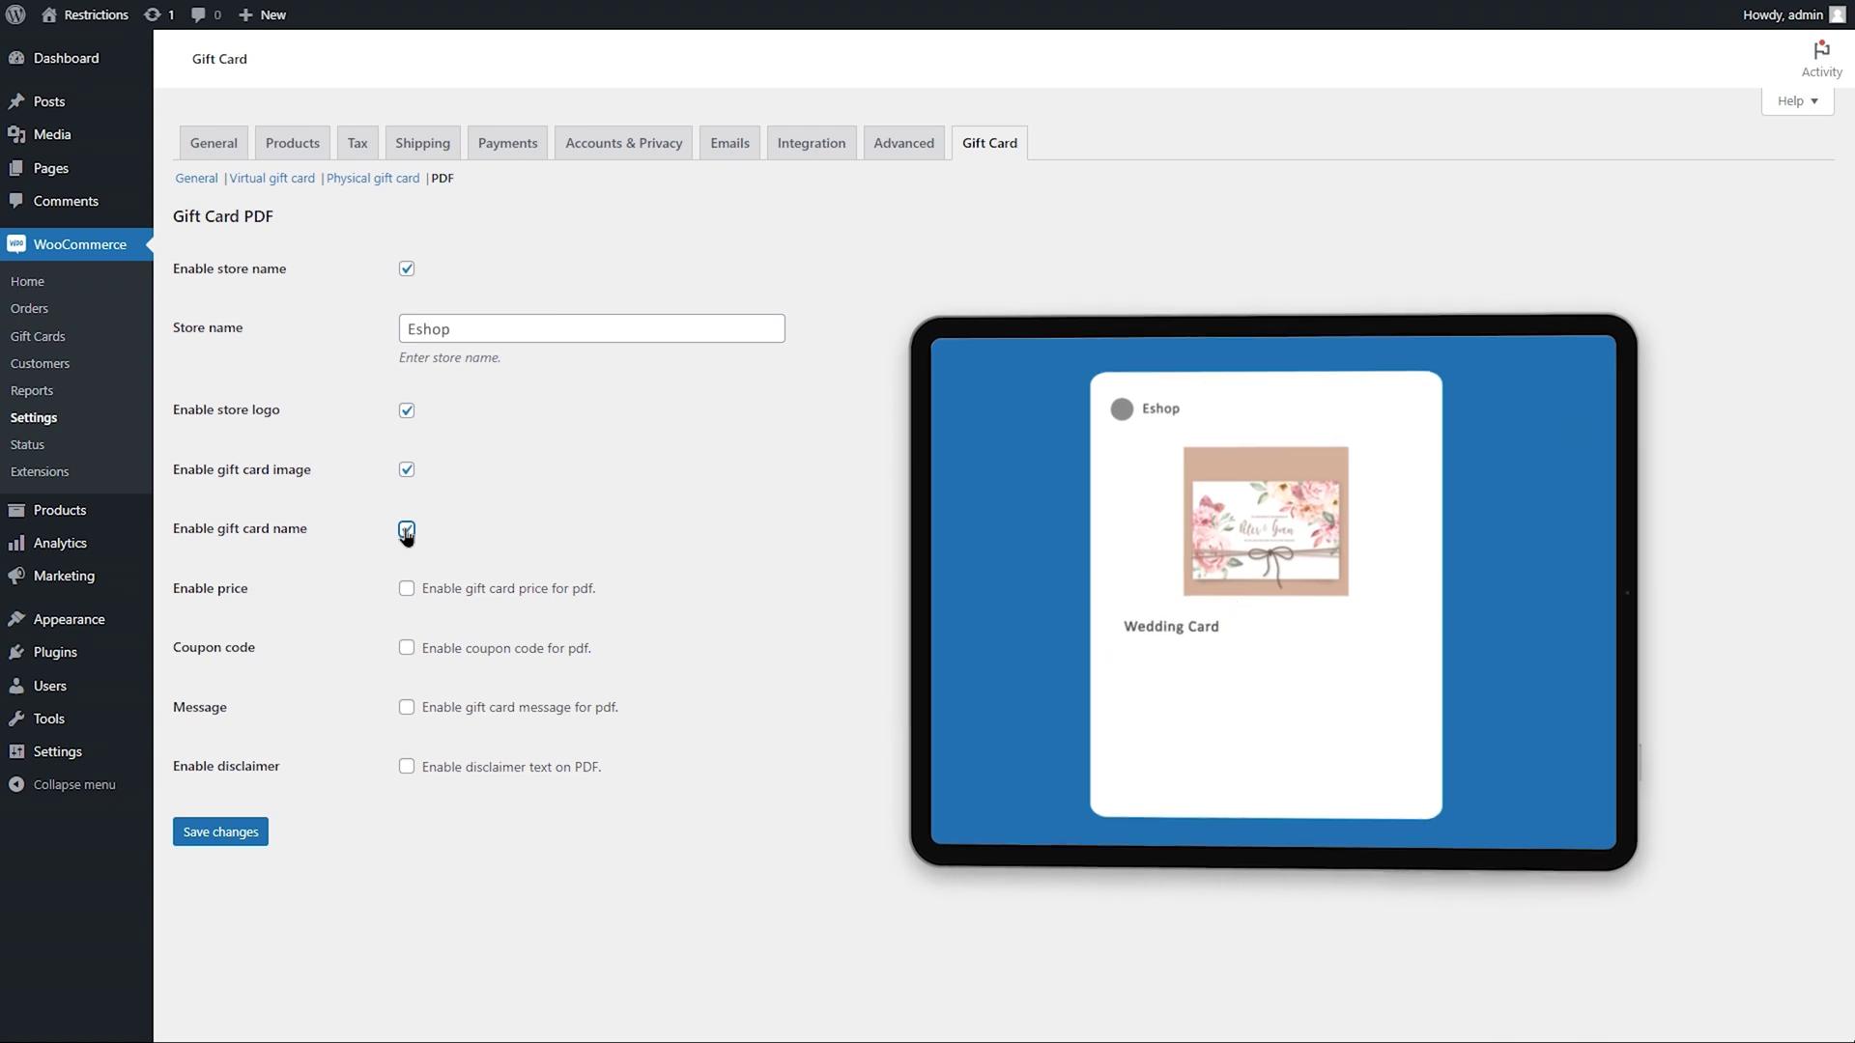
# Step: Include coupon code, message and disclaimer text on the PDF
pyautogui.click(405, 650)
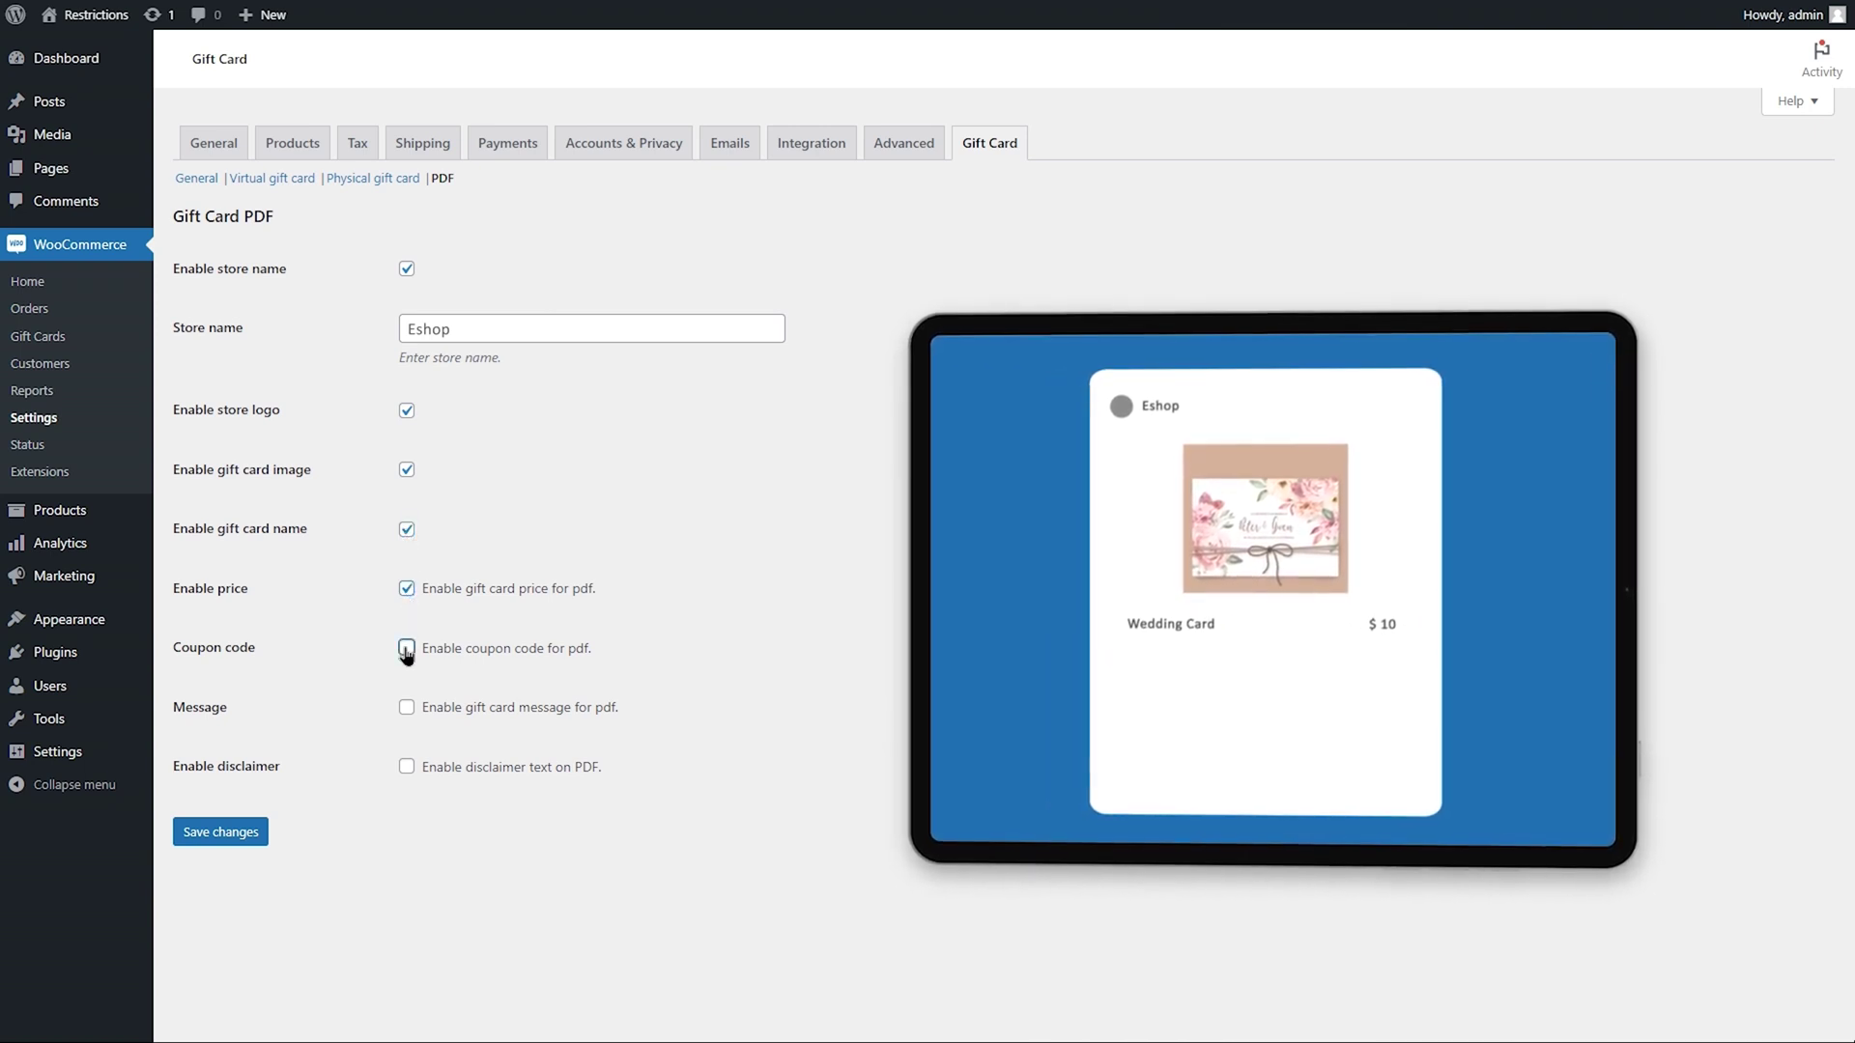
pyautogui.click(406, 708)
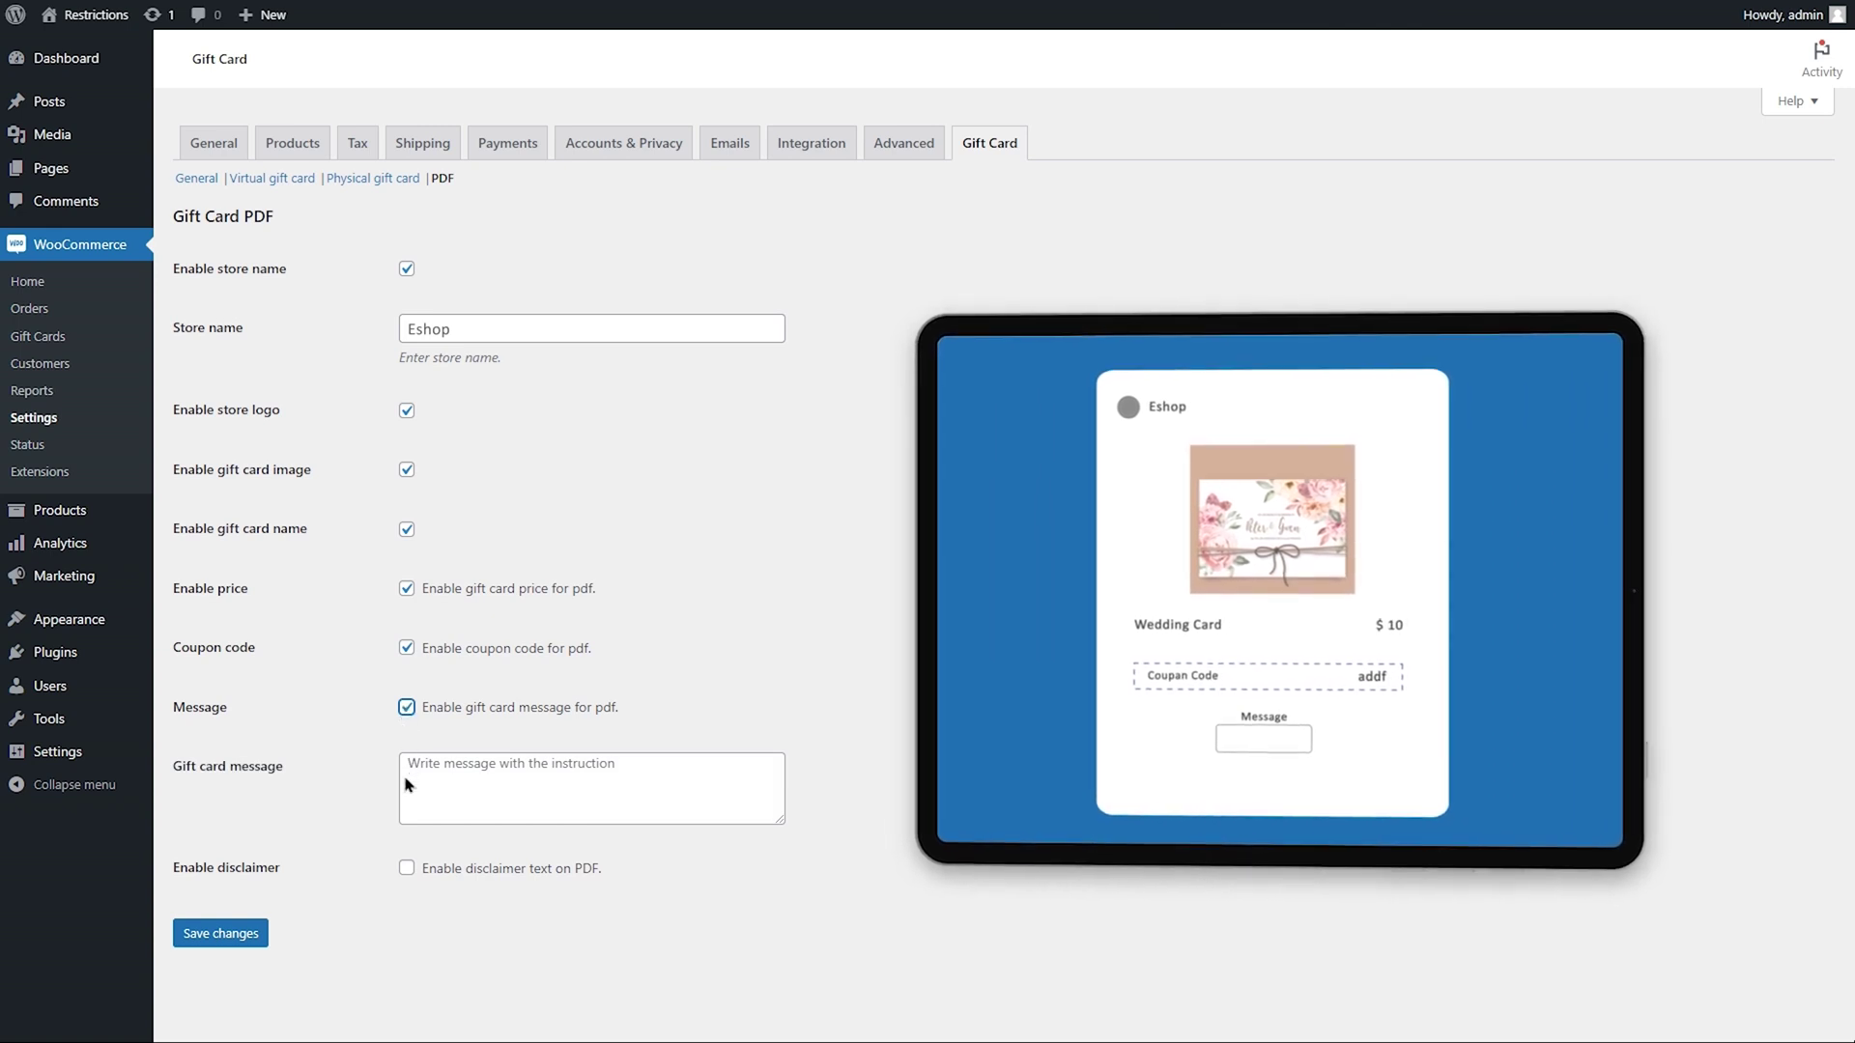
pyautogui.click(408, 870)
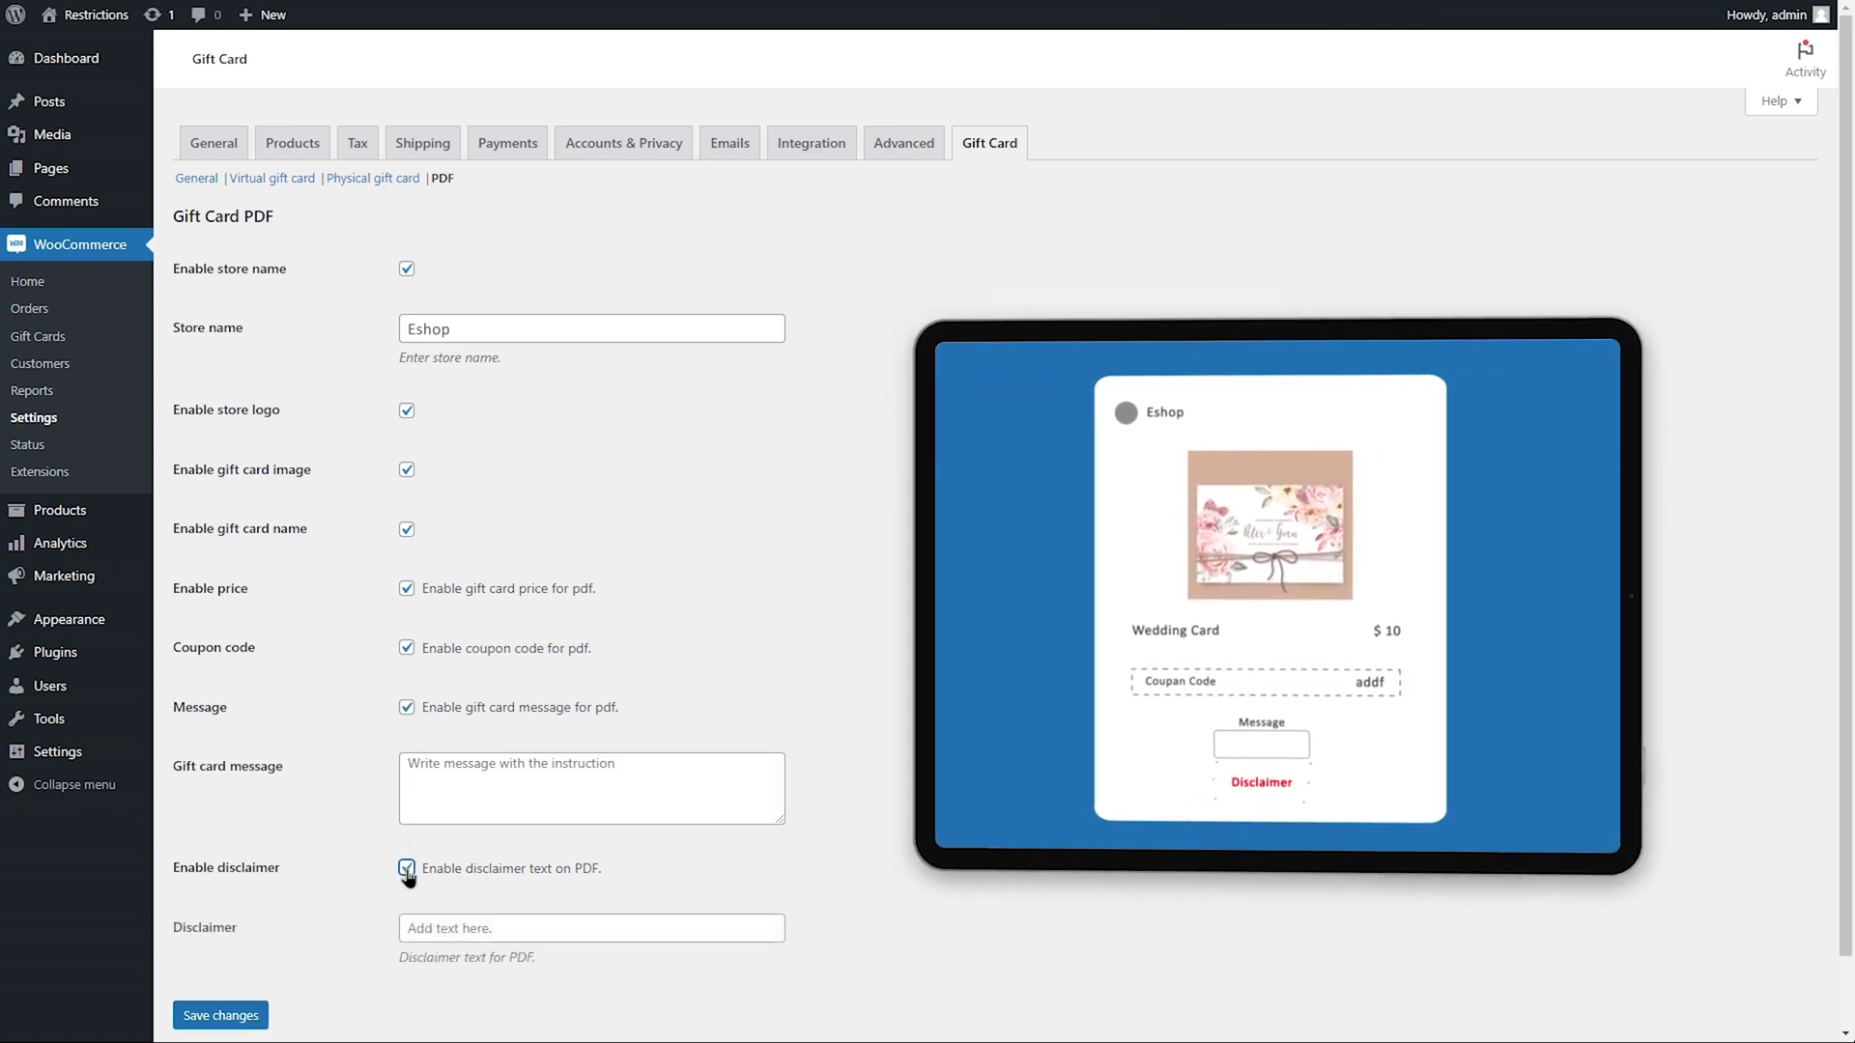